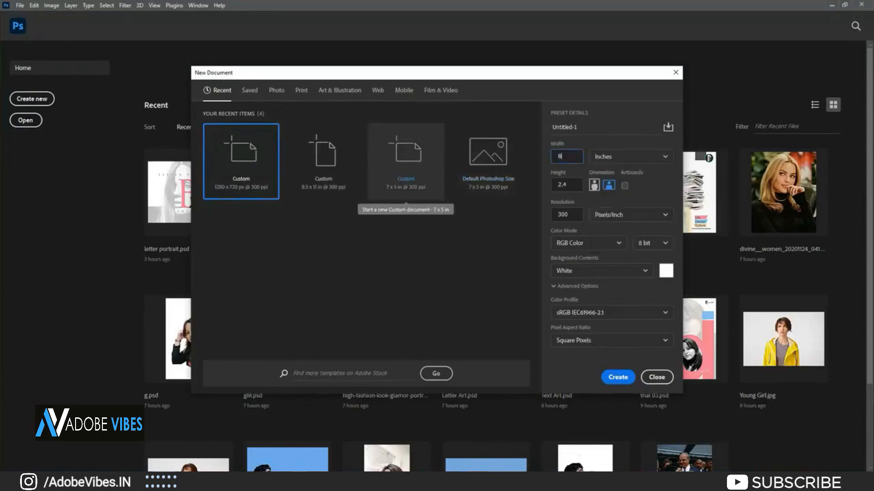
- Create a document 8.5 inches wide and 11 inches high at 300 pixels/inch with a white background
type(".5")
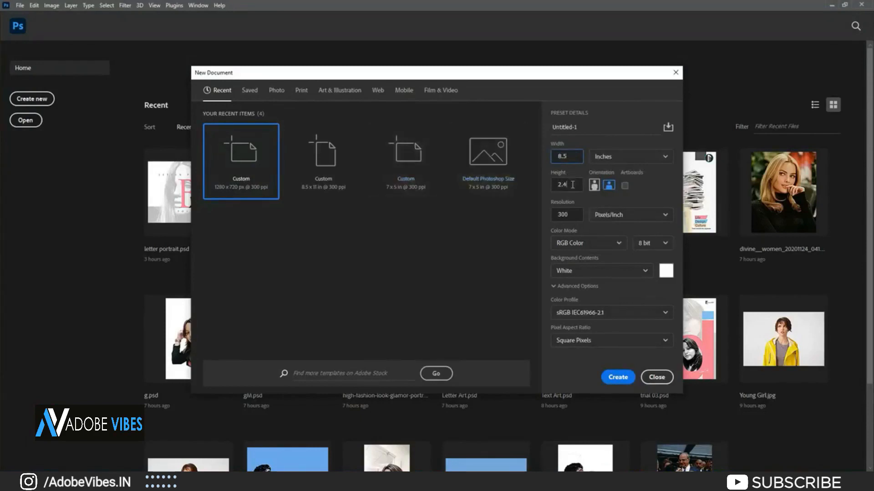
key("Tab")
type("11")
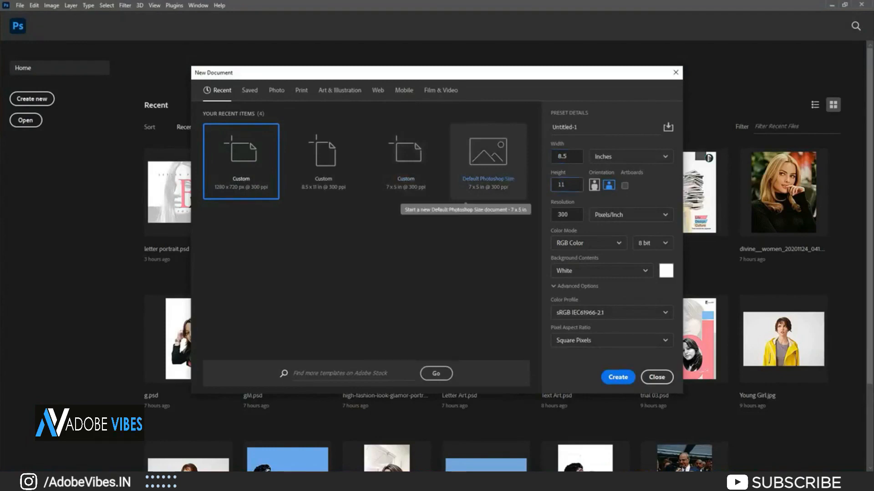
key("Return")
- Place a vertical guide near the page's center and margin guides just inside all four page edges
left_click_drag(23, 280, 388, 271)
left_click_drag(426, 44, 427, 76)
left_click_drag(21, 270, 253, 251)
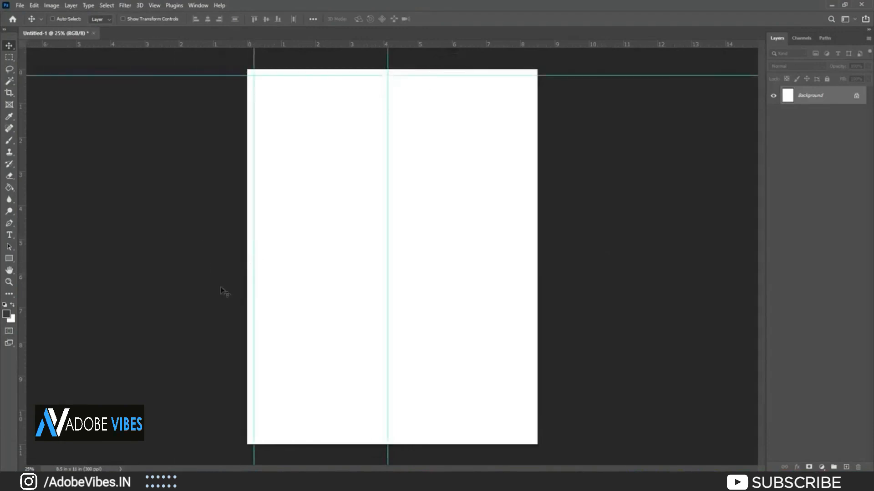
left_click_drag(23, 299, 530, 286)
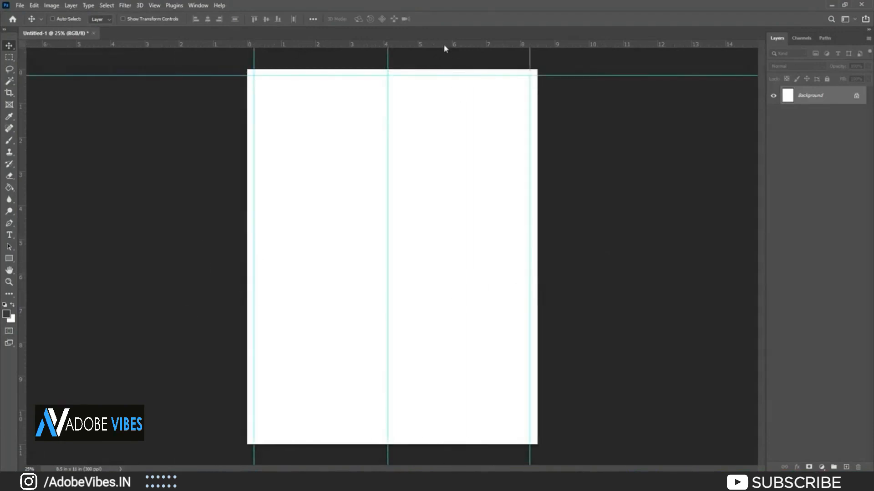
left_click_drag(444, 46, 465, 441)
key("ctrl+minus")
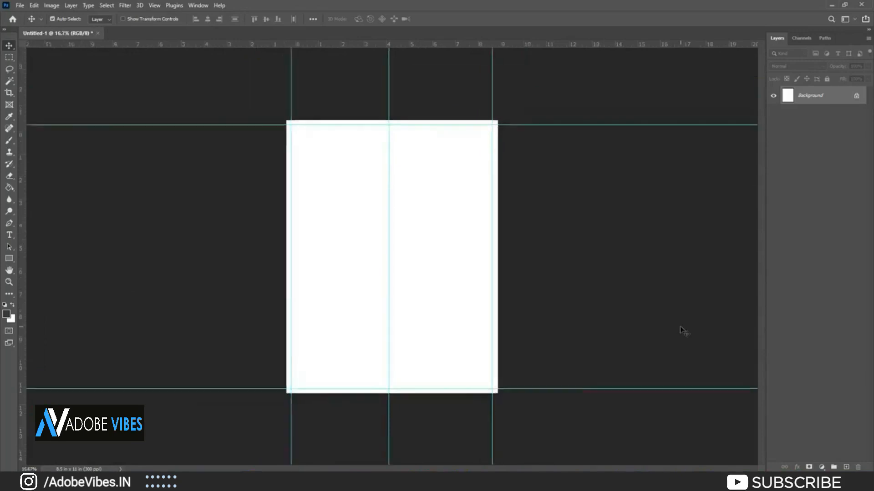
key("ctrl+0")
key("ctrl+minus")
- Draw a pink-filled circle about 1676 px in diameter and move it so it runs off the page's upper-right corner
key("shift+u")
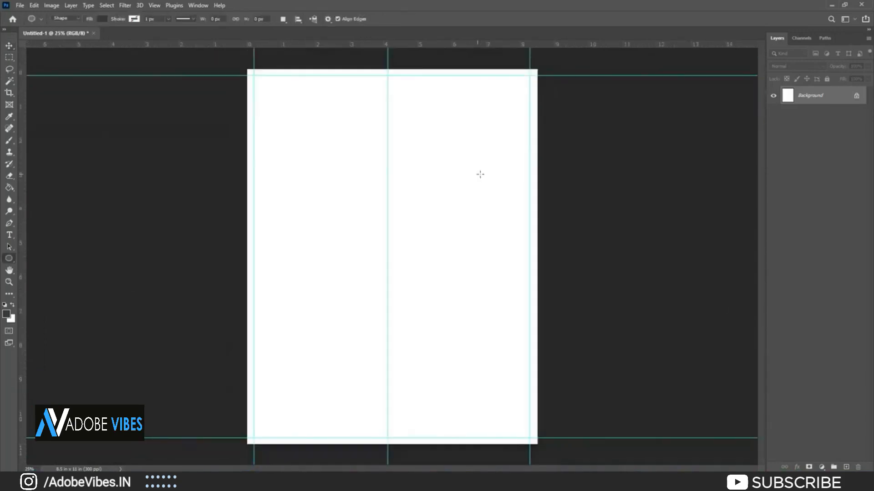
left_click(102, 19)
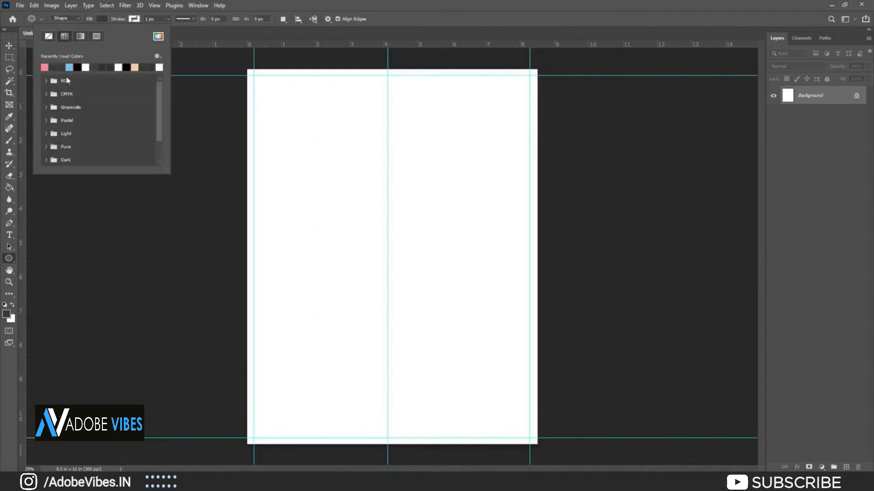
left_click(44, 67)
key("Return")
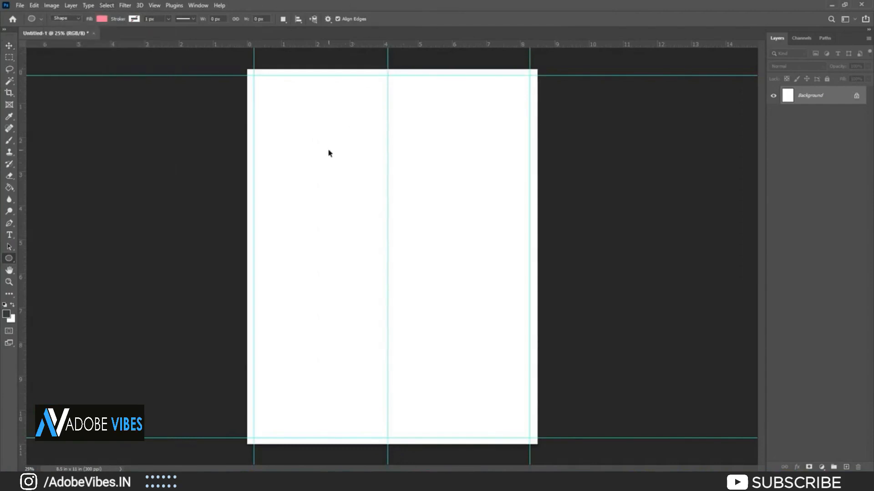
mouse_move(324, 164)
left_mouse_down()
mouse_move(460, 285)
mouse_move(566, 354)
left_mouse_up()
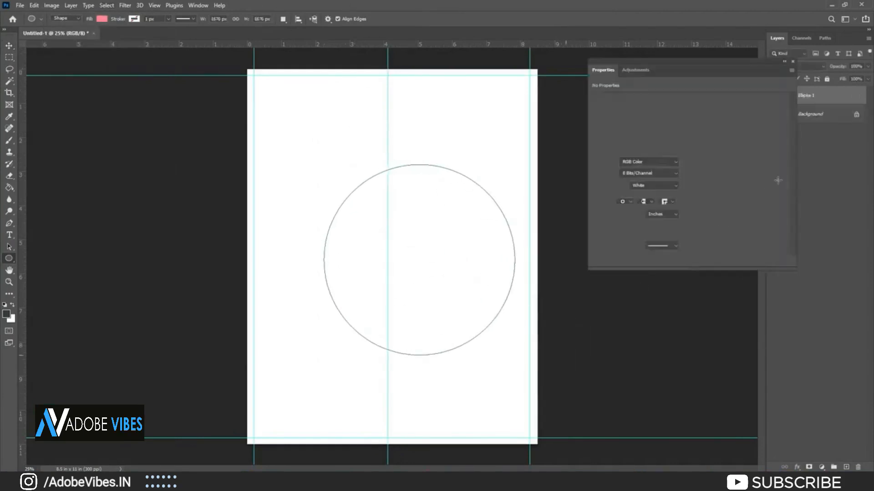
left_click(784, 62)
key("v")
left_click_drag(424, 232, 482, 97)
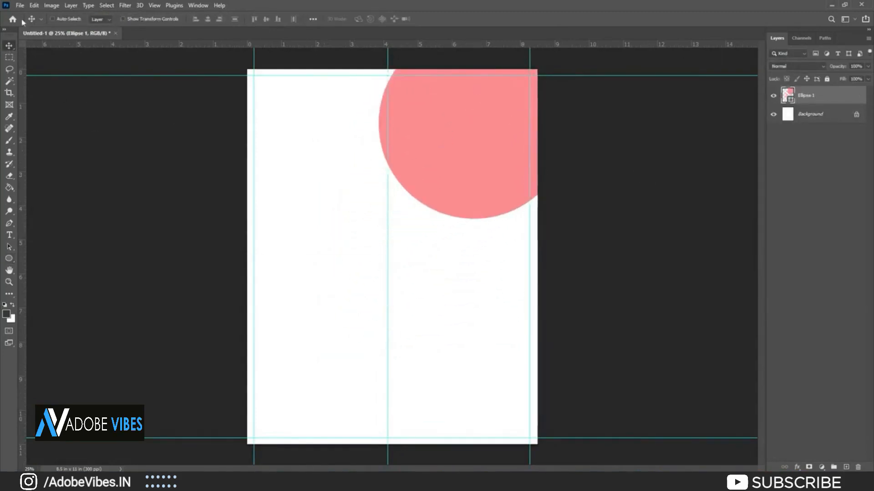
- Open the image beautiful-traveler-asian-woman-with-traveling-equipment_35721-263 from the 03. devrajART folder
left_click(20, 5)
left_click(28, 23)
double_click(436, 200)
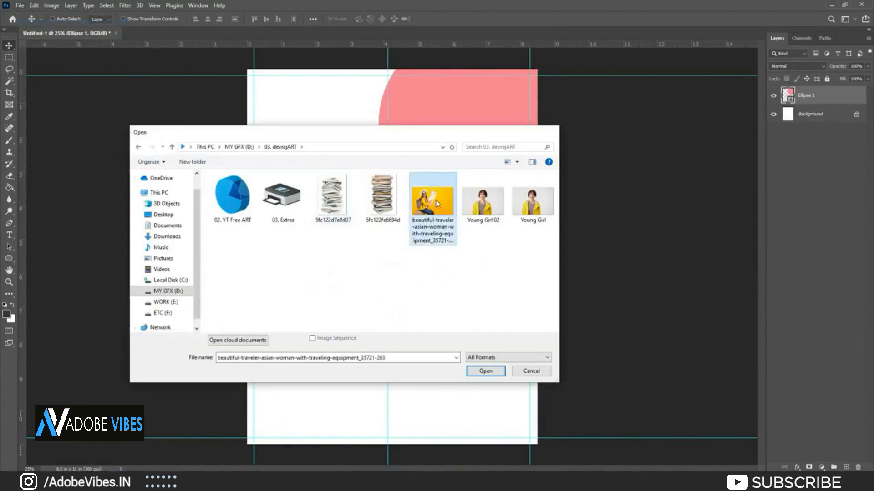
- Select the woman with her hat, backpack, suitcase and map using the Quick Selection tool
left_click(9, 81)
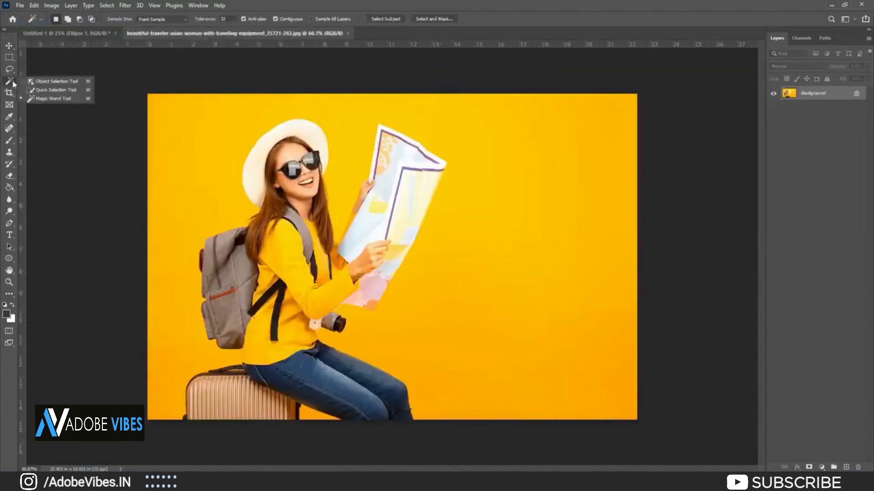
left_click(41, 90)
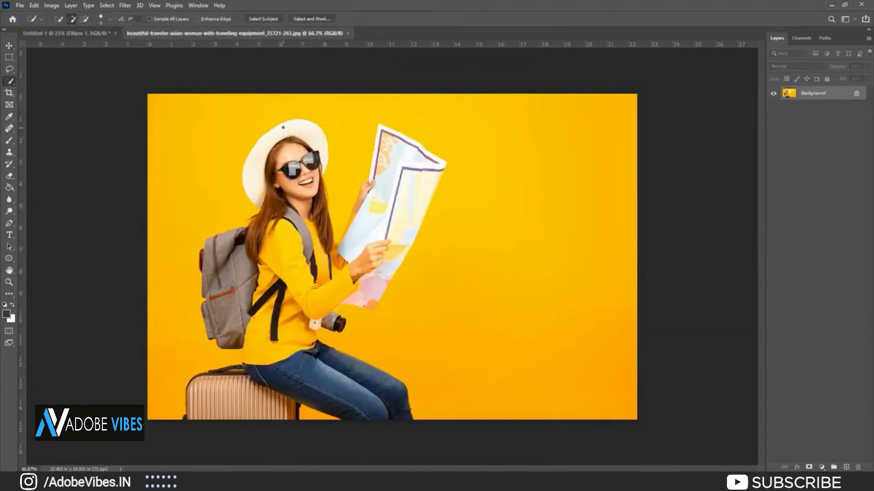
mouse_move(279, 124)
left_mouse_down()
mouse_move(317, 195)
mouse_move(302, 278)
left_mouse_up()
left_click_drag(287, 396, 218, 391)
left_click_drag(267, 302, 227, 291)
mouse_move(354, 248)
left_mouse_down()
mouse_move(409, 157)
mouse_move(432, 182)
mouse_move(426, 214)
mouse_move(374, 295)
left_mouse_up()
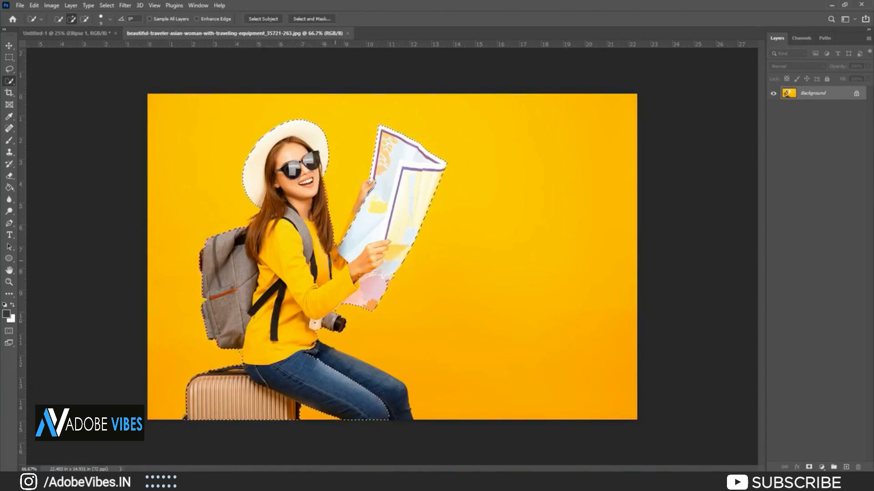
- Subtract the background gap between the hair and the raised arm from the selection, checking it in Quick Mask
key("q")
key("q")
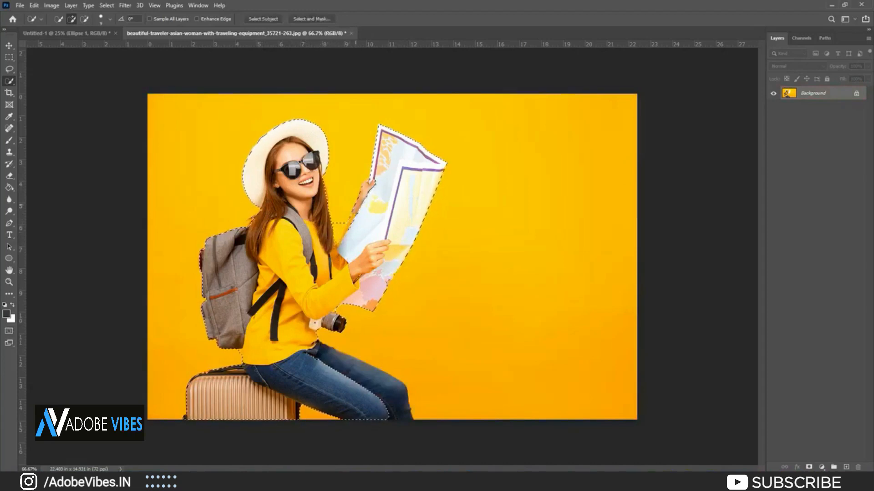
left_click(342, 222, "alt")
key("q")
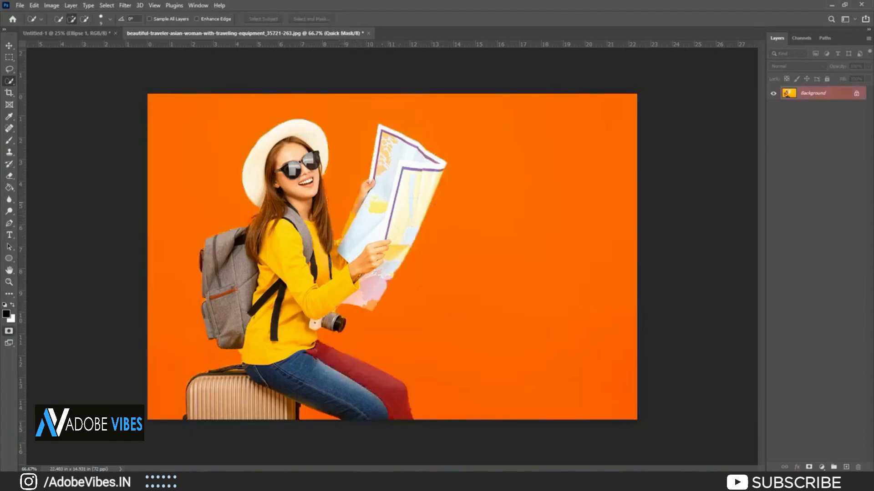
- Add the woman's far leg to the selection and check the outline in Quick Mask
key("q")
key("q")
key("q")
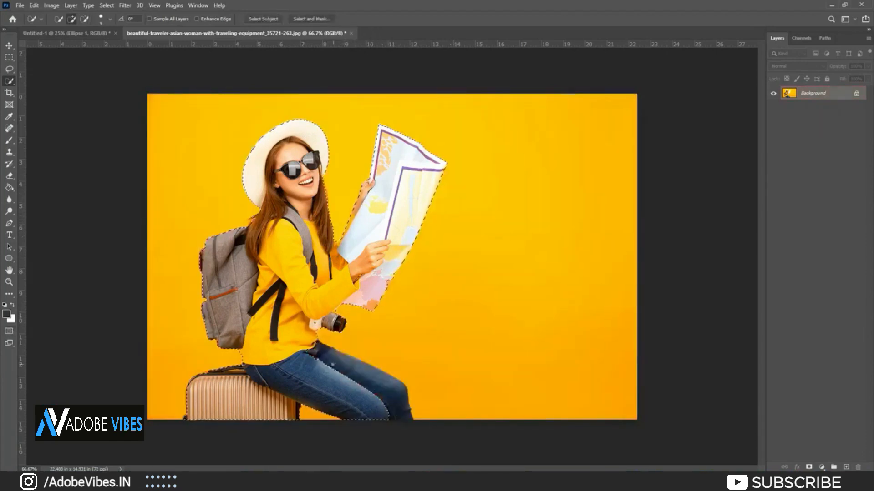
key("q")
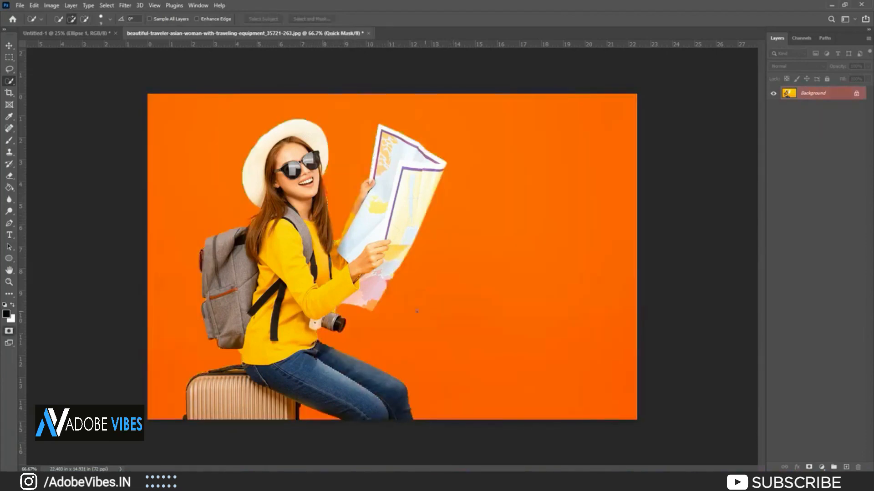
key("q")
key("q")
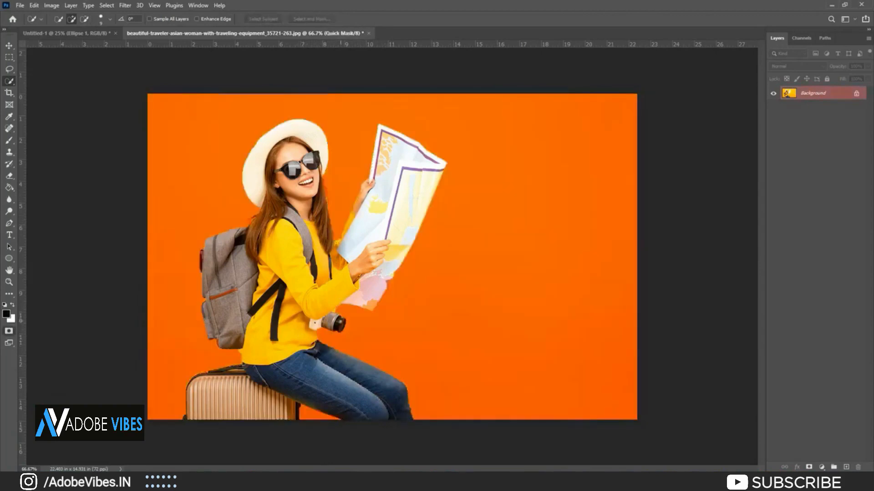
key("q")
key("q")
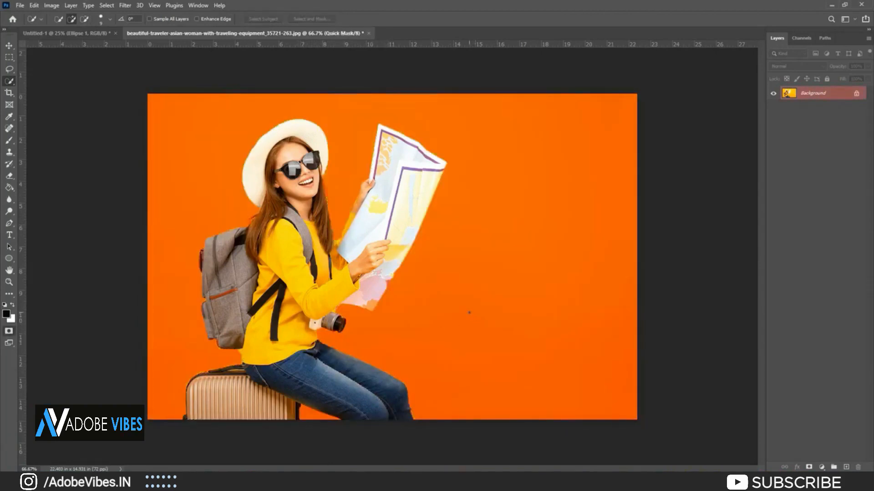
key("q")
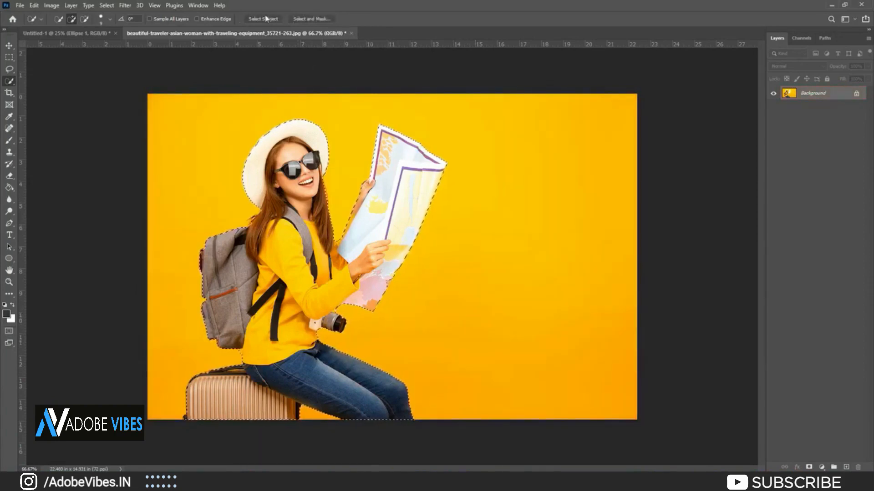
- Output the selection through Select and Mask as a New Layer with Layer Mask
left_click(311, 20)
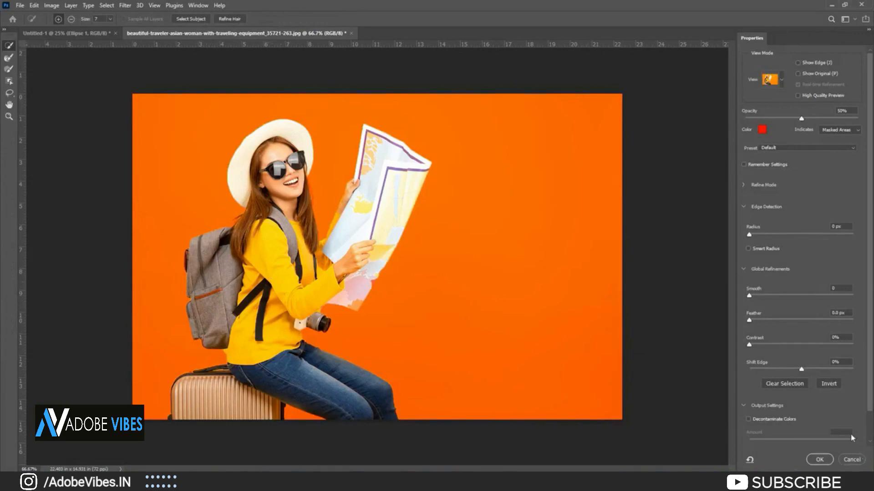
scroll(852, 438, "down", 1)
left_click(826, 425)
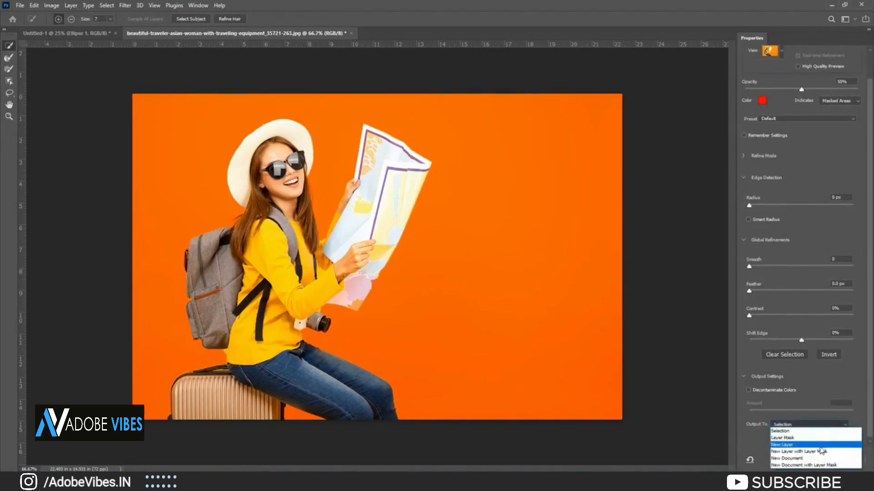
left_click(820, 446)
left_click(813, 424)
left_click(814, 434)
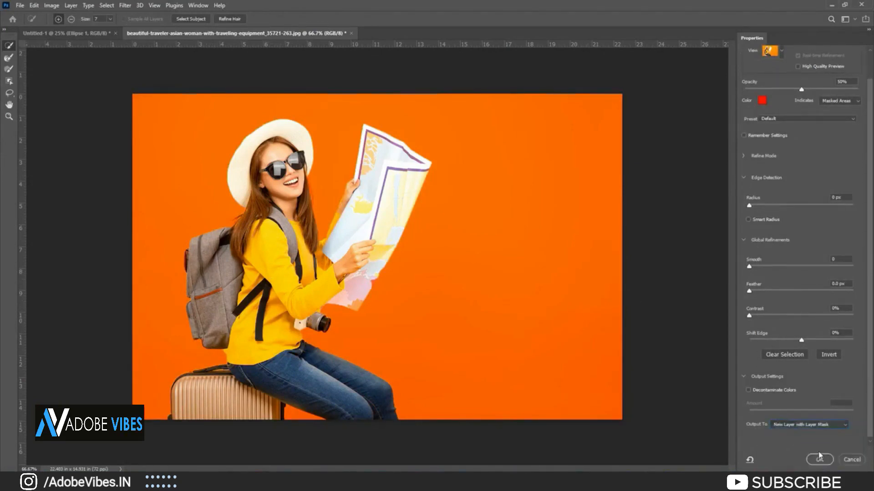
left_click(819, 460)
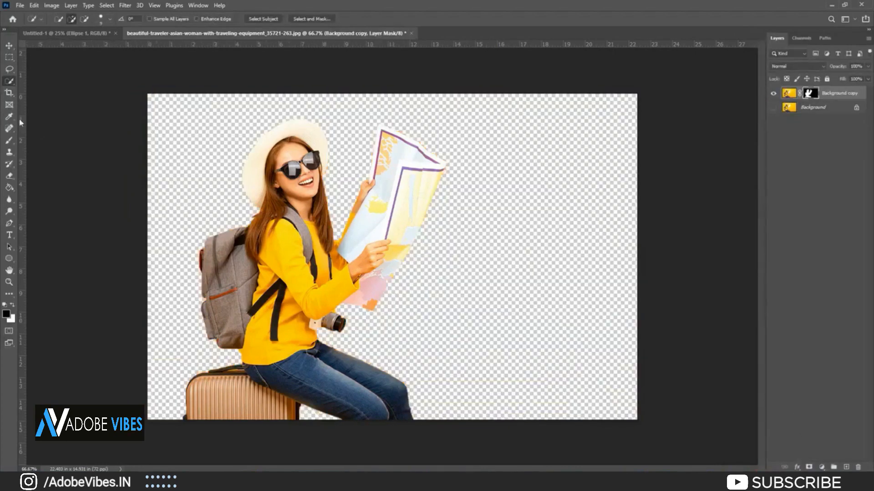
- Move the cut-out woman into the Untitled-1 document, onto the page's bottom margin guide
left_click(9, 46)
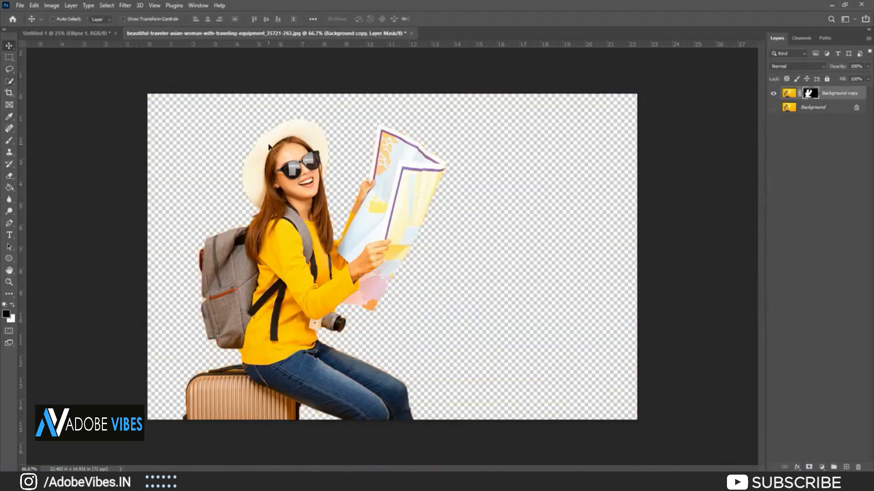
left_click_drag(271, 148, 426, 348)
key("ctrl")
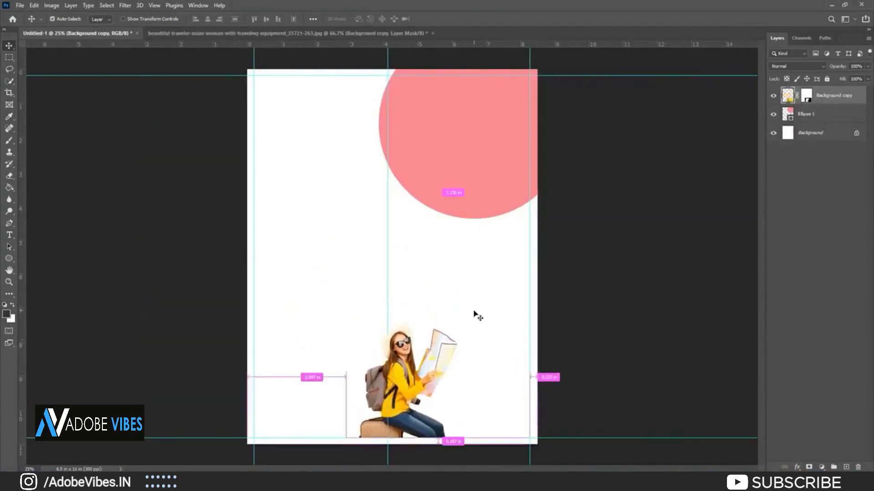
- Scale the woman up to about 199% and place her in the page's bottom-left corner, flush with the bottom edge
key("ctrl+t")
left_click_drag(346, 314, 254, 238)
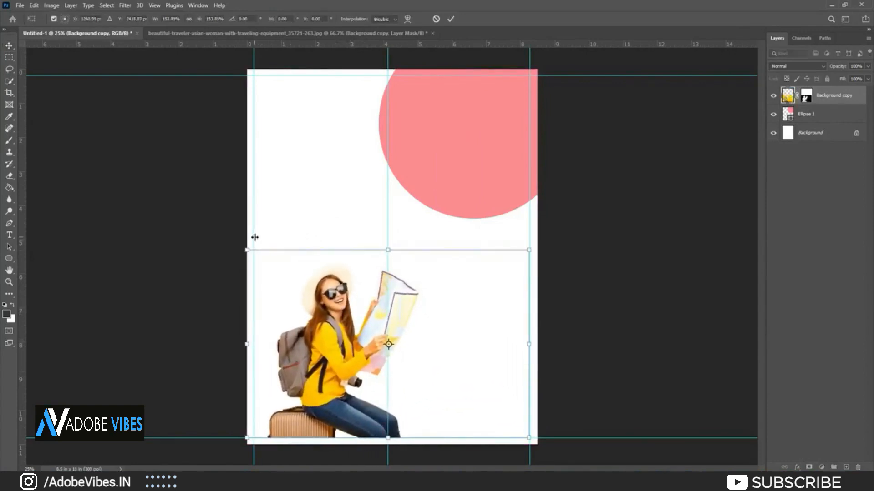
left_click_drag(530, 250, 595, 172)
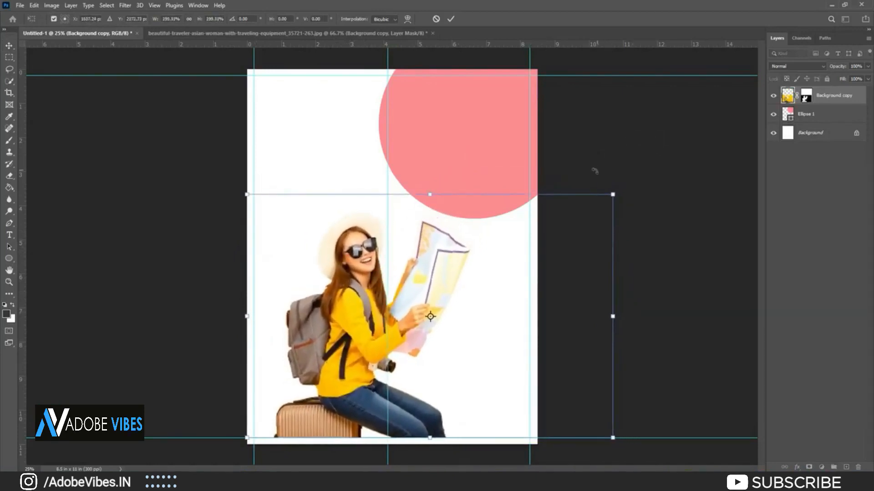
left_click_drag(426, 289, 401, 295)
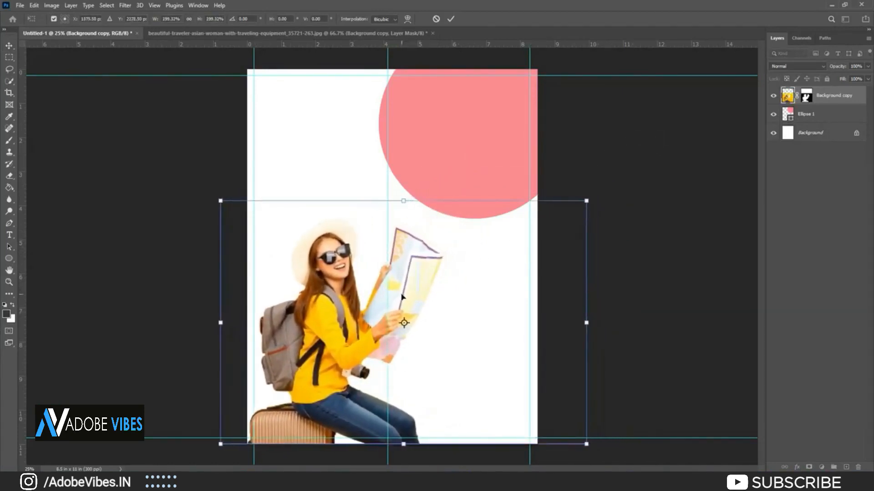
left_click(450, 20)
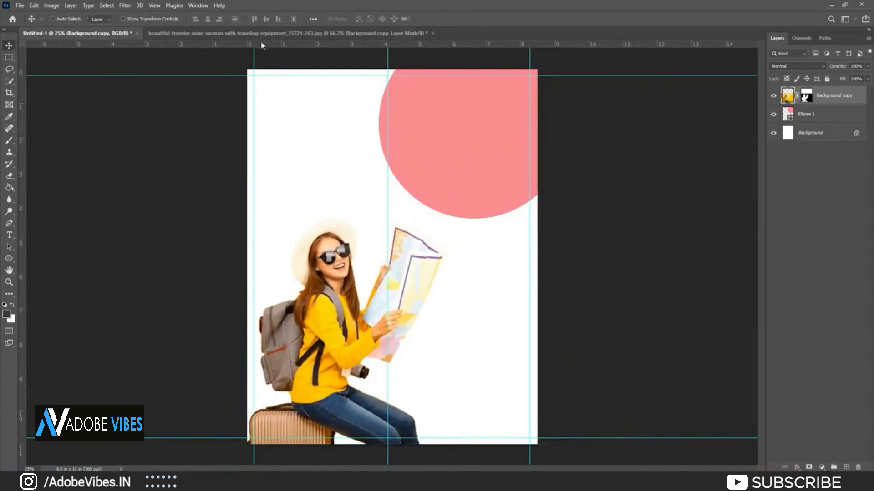
left_click(273, 34)
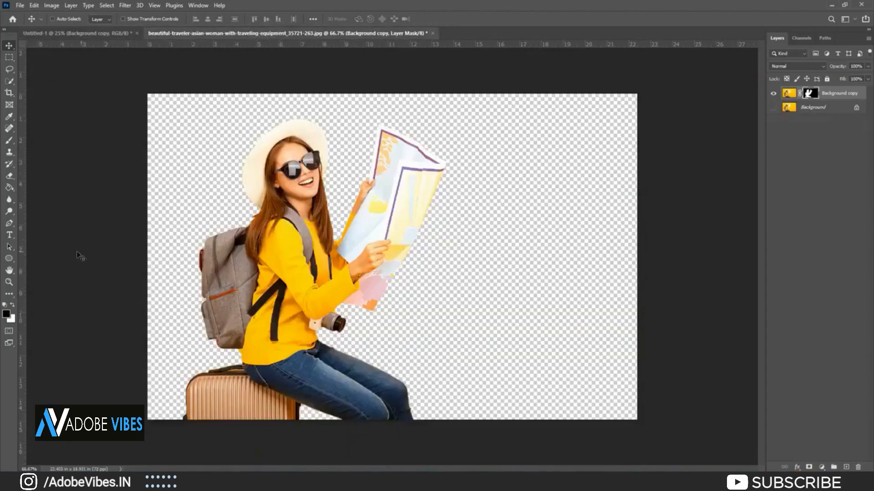
left_click(6, 314)
left_click(289, 261)
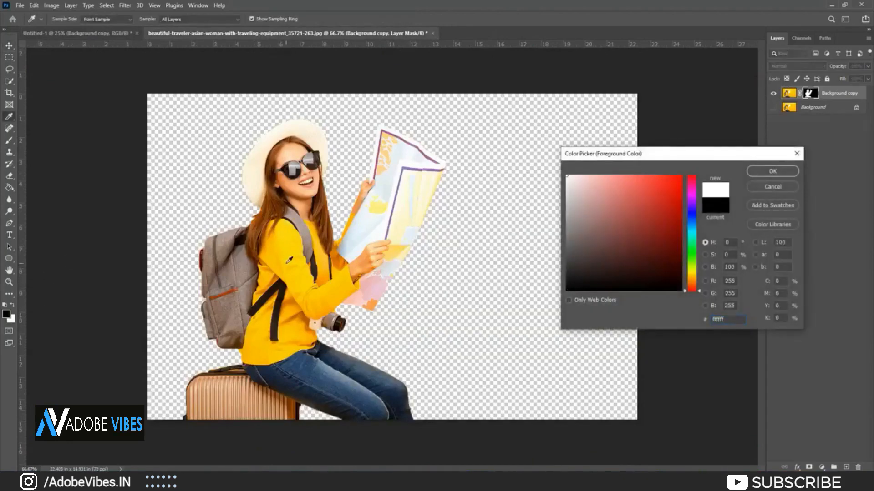
left_click(776, 190)
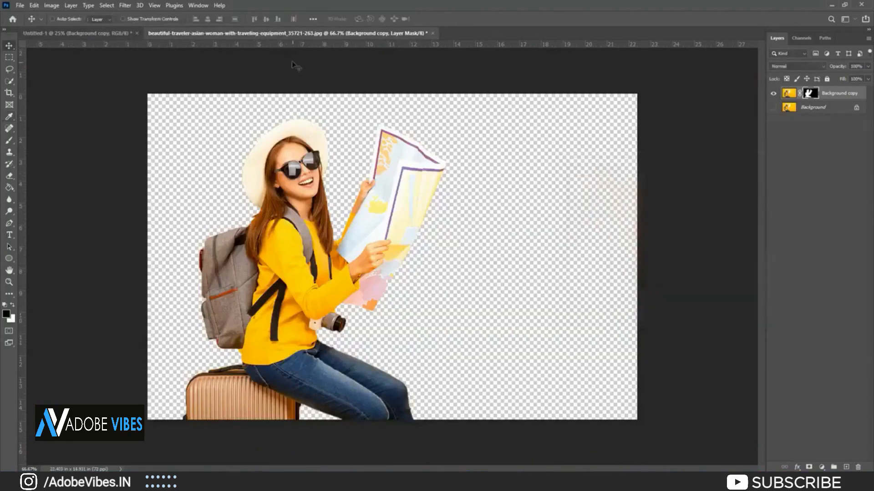
- Close the traveler source image without saving its changes
left_click(432, 33)
left_click(433, 178)
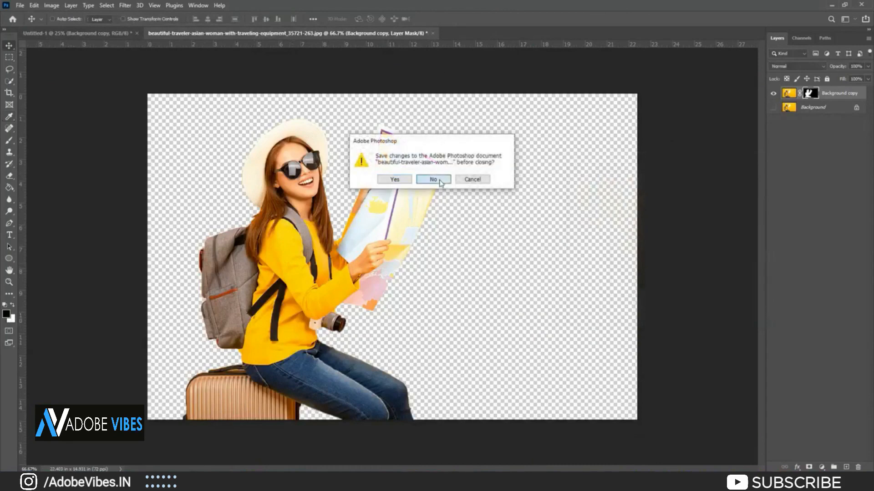
- Sample the yellow of the woman's sweater as the foreground color and fill a new layer above the Background with it
left_click(7, 315)
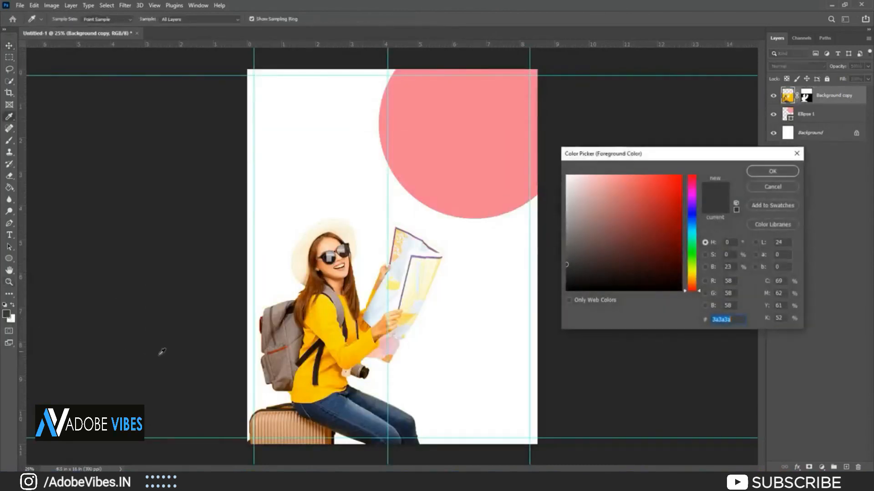
left_click(319, 315)
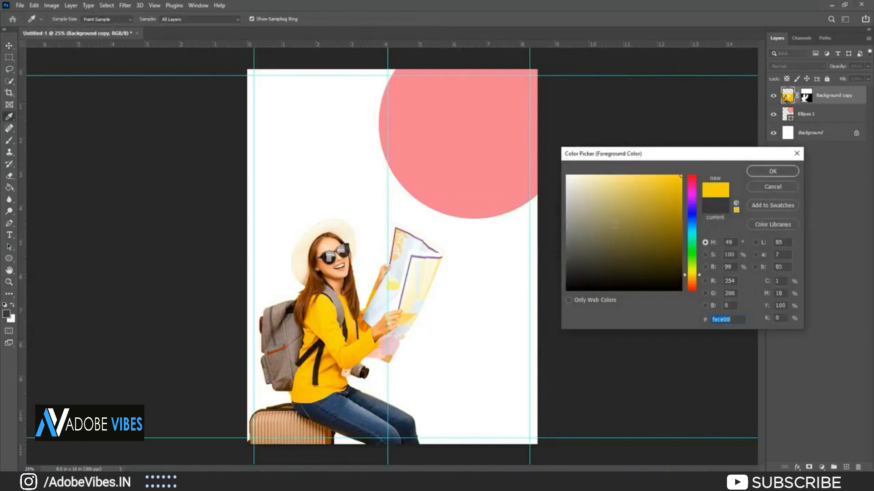
left_click(757, 175)
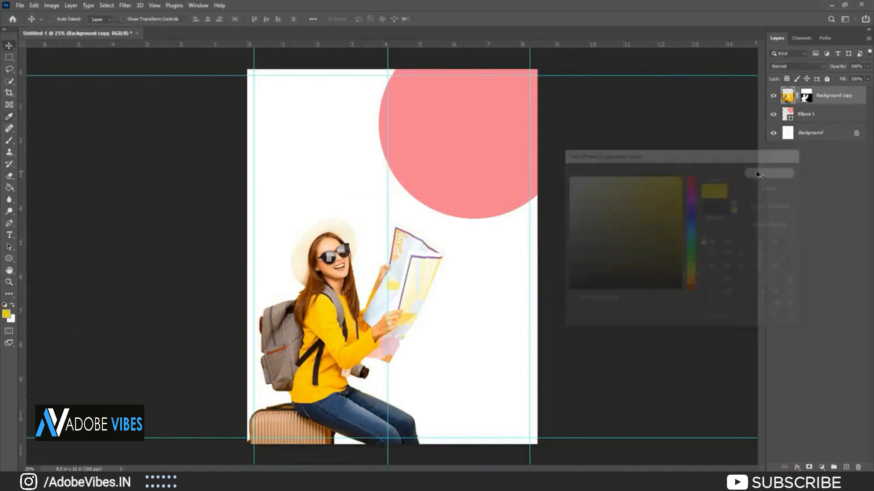
left_click(817, 136)
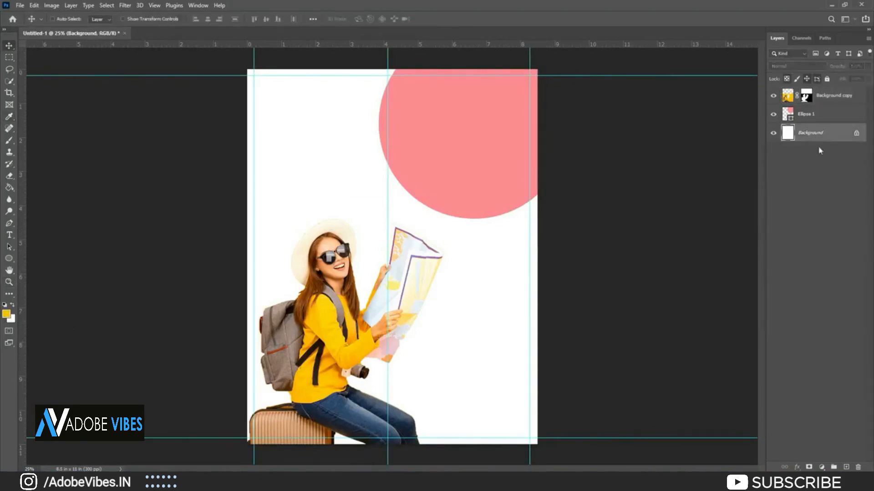
left_click(845, 467)
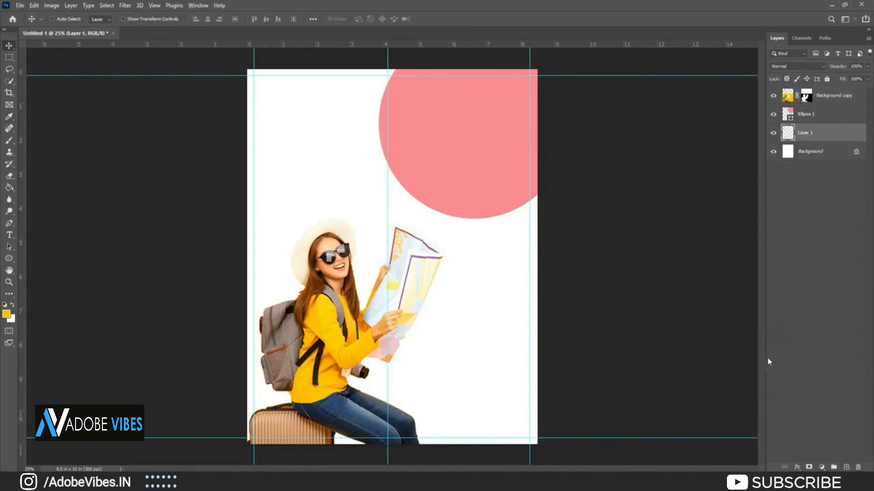
key("alt+BackSpace")
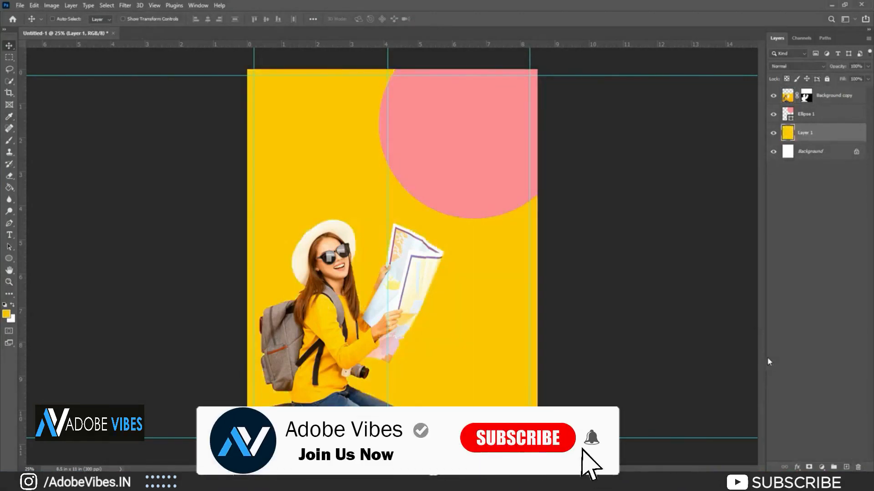
- Change the fill color of the large circle on the Ellipse 1 layer to white
left_click(792, 117)
double_click(790, 117)
left_click(408, 285)
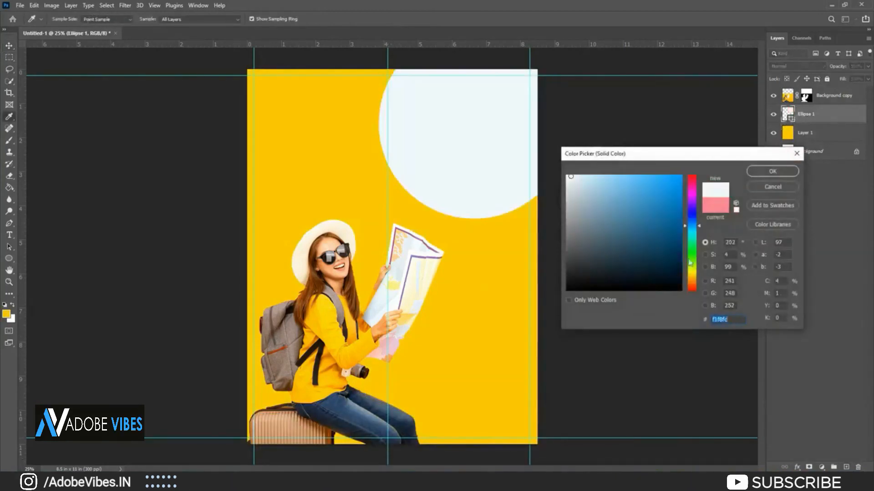
left_click_drag(574, 178, 488, 154)
left_click(773, 171)
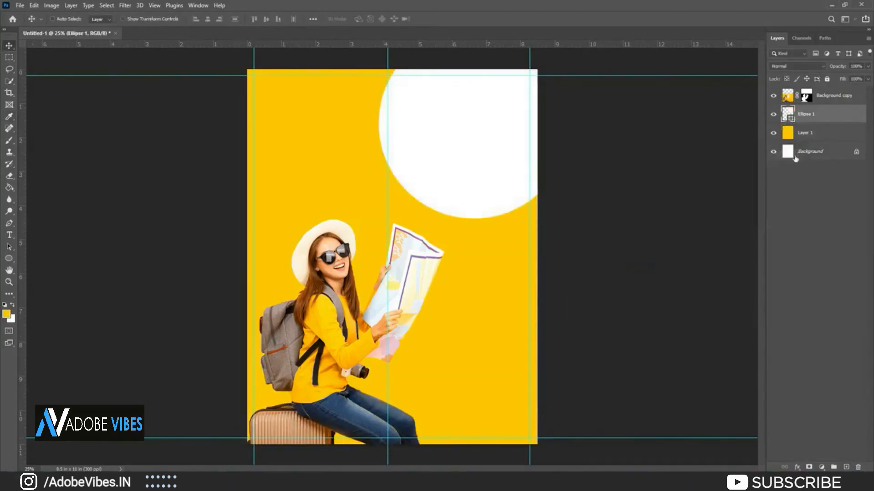
- Scale the white circle up to about 119% and move it so it overlaps the page's upper-left corner behind the woman
key("ctrl+minus")
key("ctrl+t")
left_click_drag(510, 230, 560, 281)
left_click_drag(508, 199, 388, 217)
left_click(451, 19)
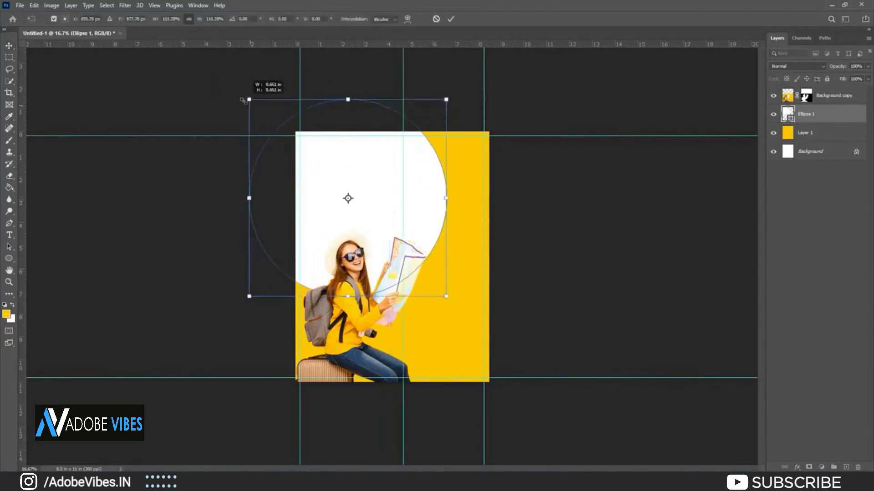
left_click_drag(244, 100, 230, 86)
left_click_drag(421, 185, 440, 188)
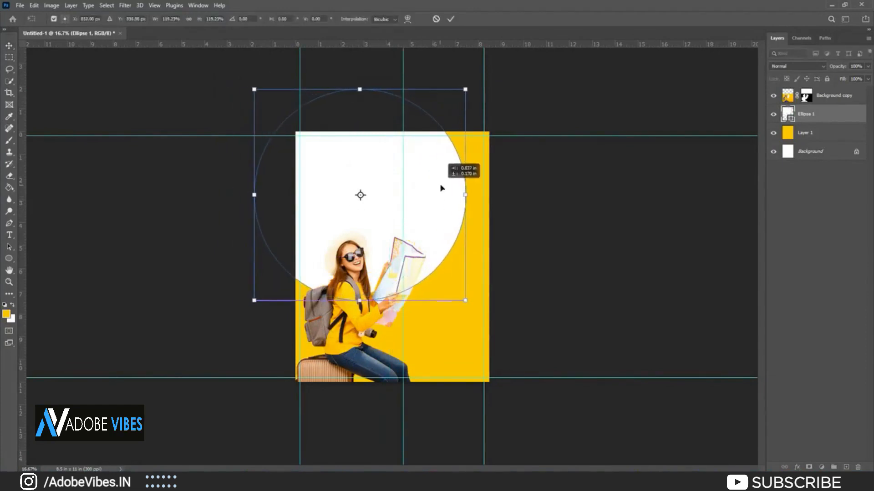
left_click(451, 19)
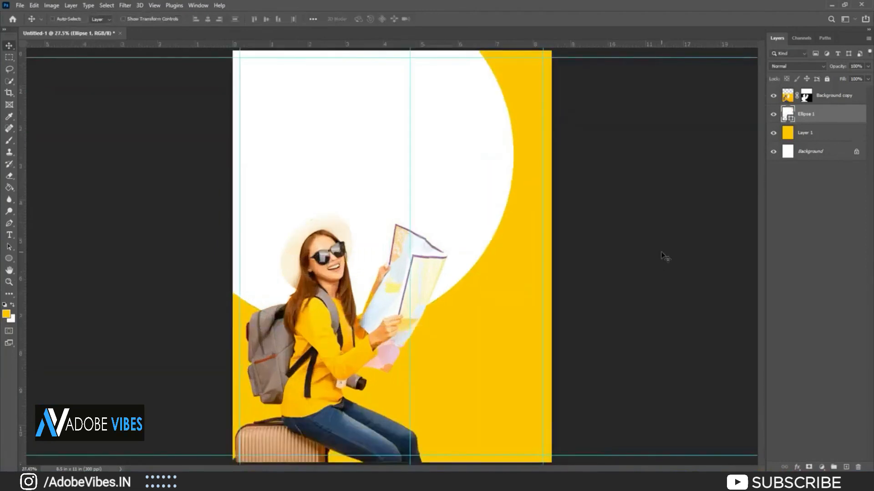
- Draw a circle about 1.93 in wide over the woman's hat, on a shape layer above the cut-out woman
left_click(834, 95)
left_click(8, 259)
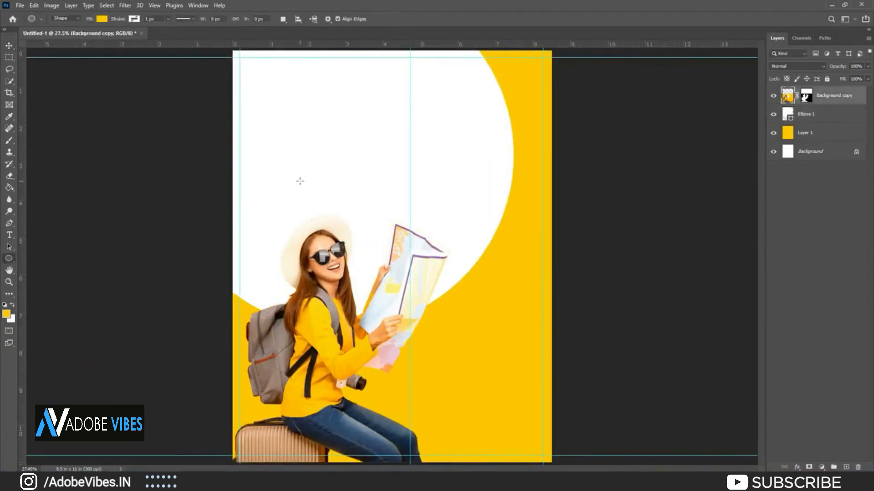
left_click_drag(300, 181, 419, 252)
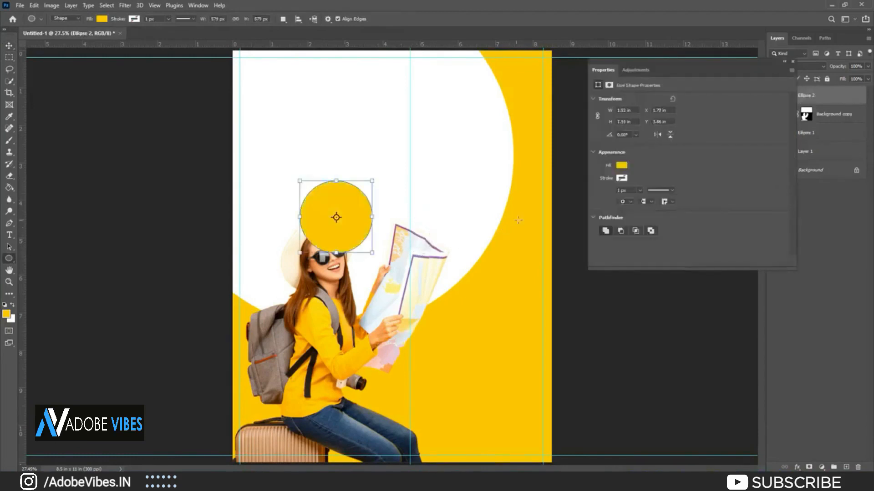
- Switch to the Notepad notes and copy the color code f93a6e from the first line
left_click(621, 165)
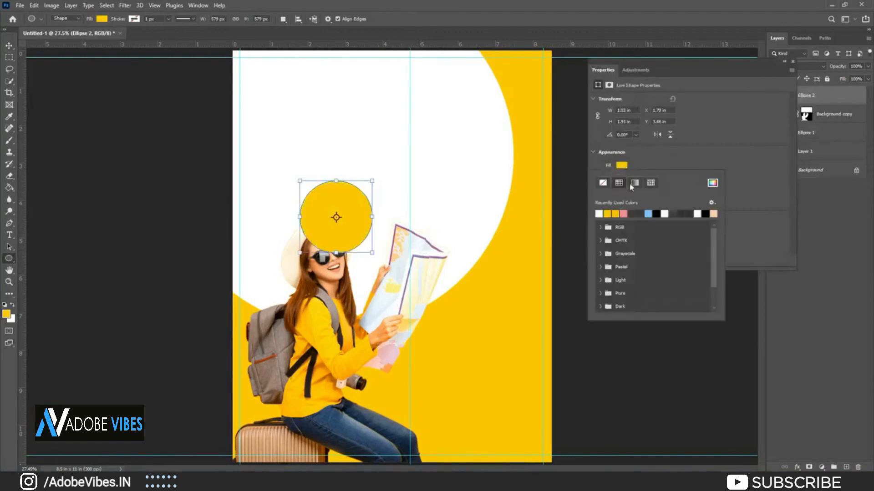
left_click(354, 481)
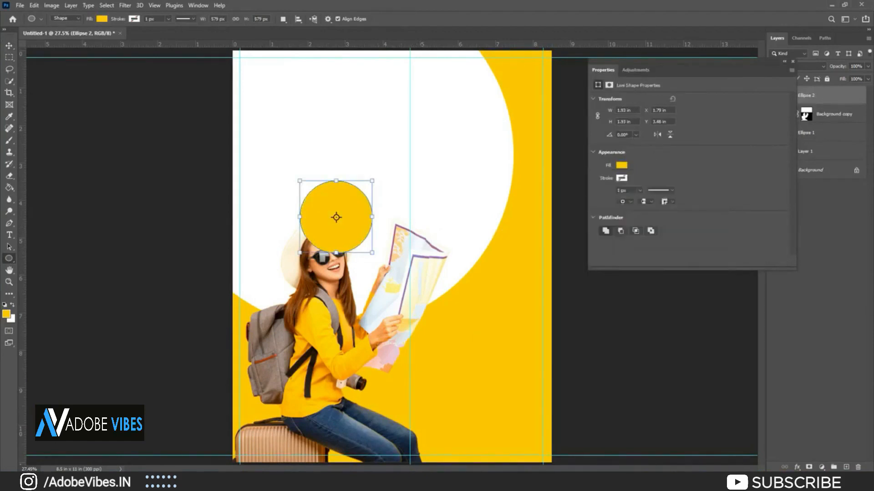
double_click(603, 113)
key("ctrl+c")
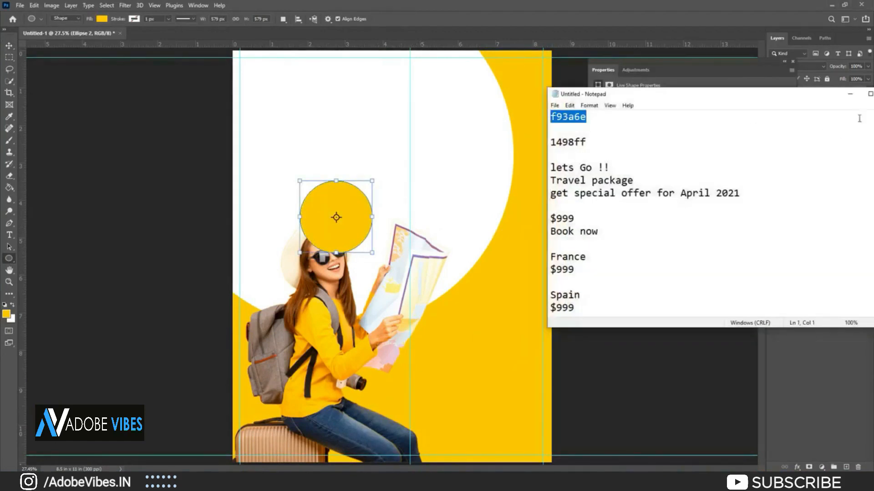
left_click(849, 94)
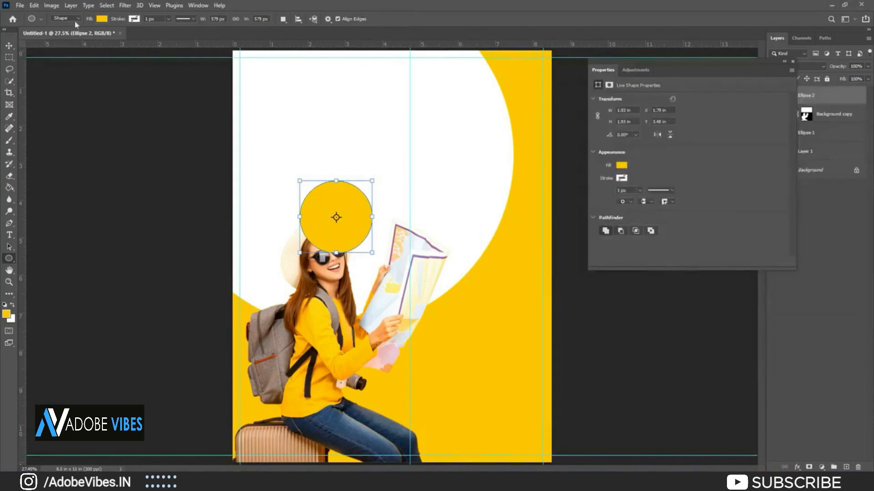
- Set the fill color of the small circle on the Ellipse 2 layer to f93a6e
left_click(102, 19)
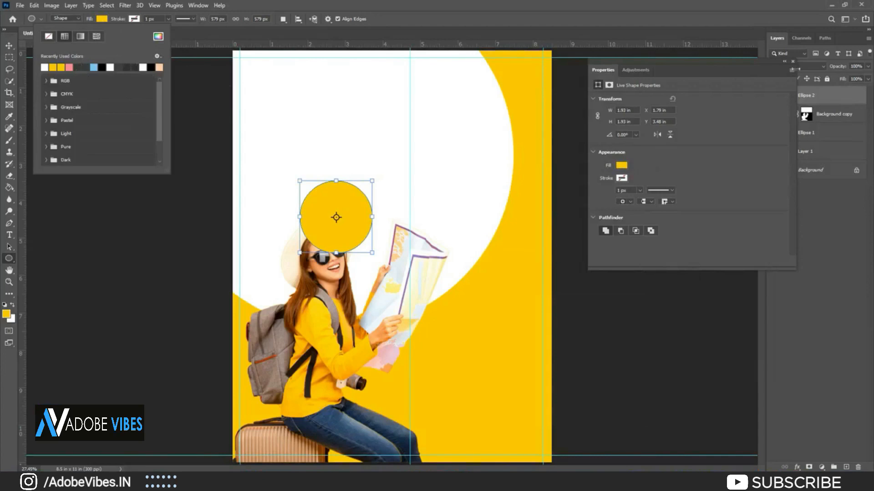
left_click(794, 63)
left_click(792, 61)
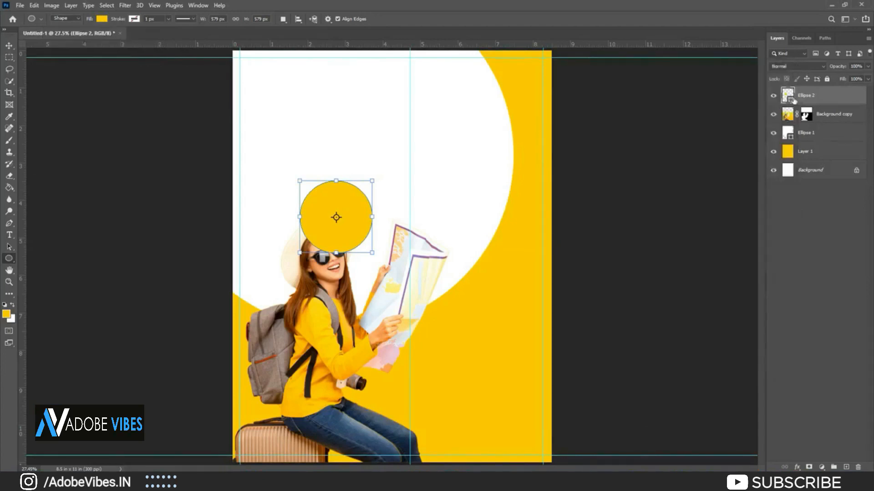
double_click(793, 100)
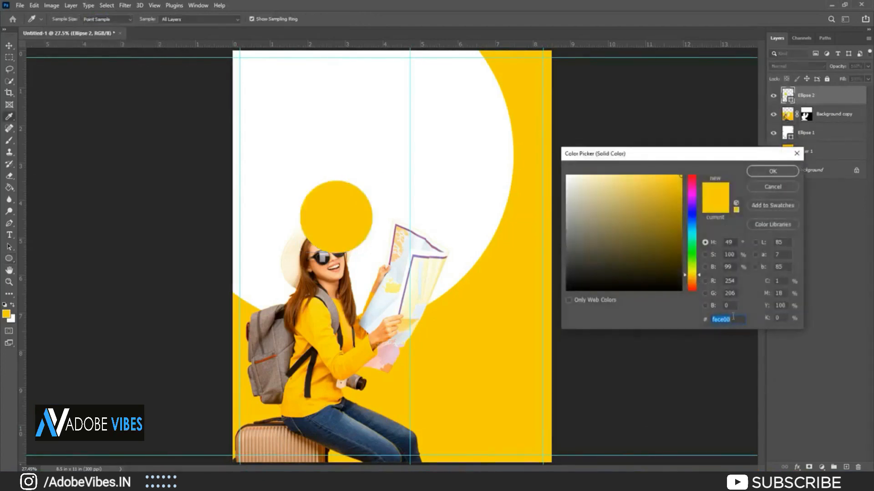
key("ctrl+v")
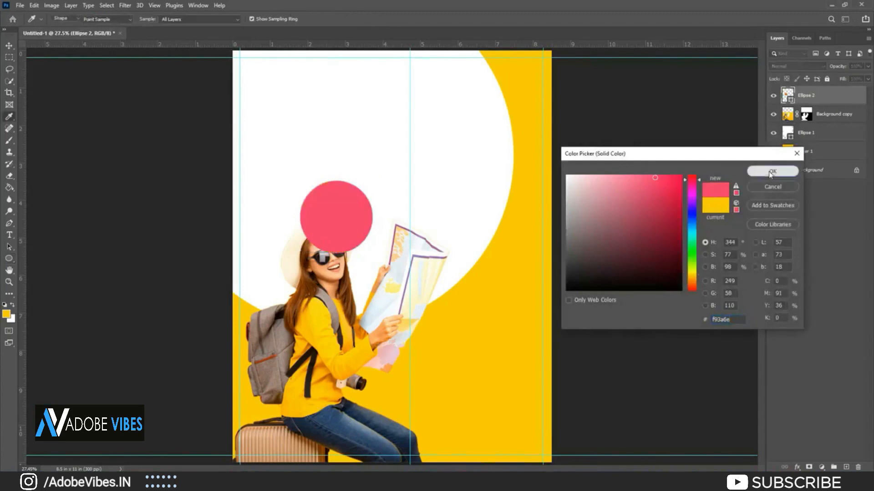
left_click(772, 171)
- Nudge the small pink circle up and to the left so it sits just above the woman's hat
left_click(9, 45)
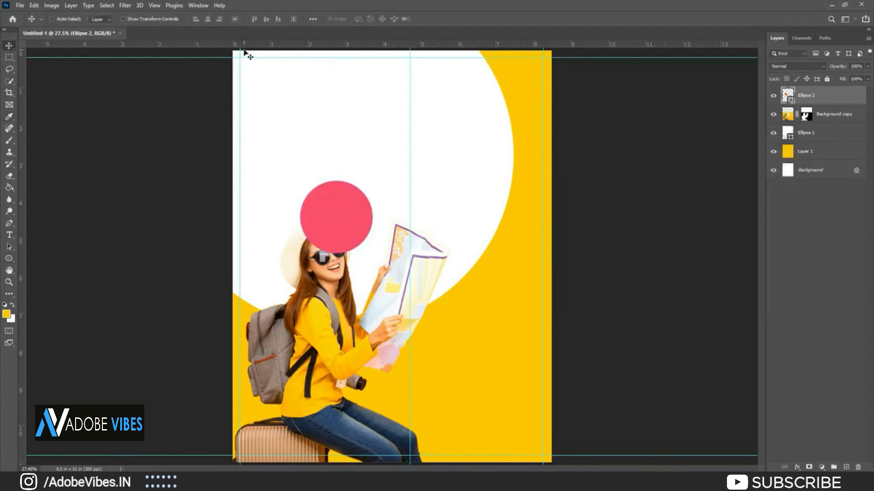
key("shift+Up")
key("shift+Up")
key("shift+Up")
key("shift+Up")
key("shift+Up")
key("shift+Up")
key("shift+Up")
key("shift+Up")
key("shift+Up")
key("shift+Left")
key("shift+Left")
key("shift+Left")
key("shift+Left")
key("shift+Left")
key("shift+Left")
key("shift+Left")
key("shift+Left")
key("shift+Left")
key("shift+Left")
key("shift+Left")
key("shift+Left")
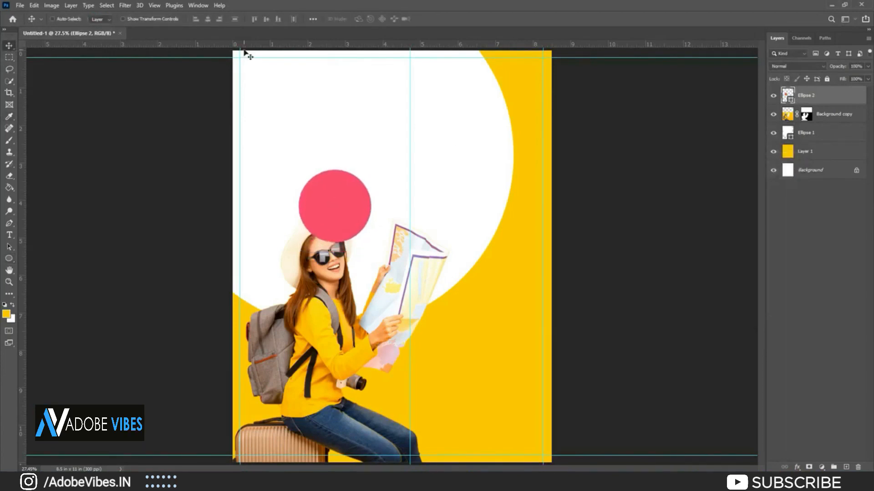
key("shift+Left")
key("shift+Left")
key("shift+Left")
key("shift+Left")
key("shift+Left")
key("shift+Left")
key("shift+Left")
key("shift+Left")
key("shift+Left")
key("shift+Left")
key("shift+Left")
key("shift+Left")
key("shift+Left")
key("shift+Left")
key("shift+Left")
key("shift+Left")
key("shift+Left")
key("shift+Left")
key("shift+Up")
key("shift+Up")
key("shift+Up")
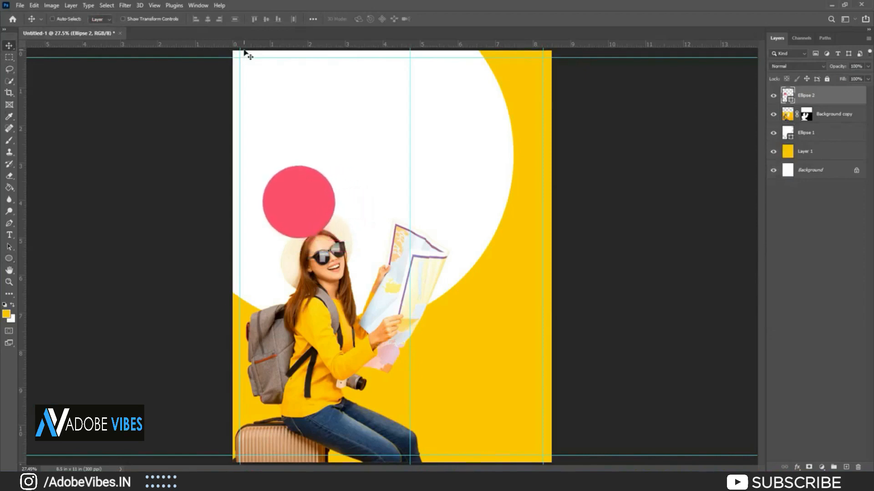
key("shift+Right")
key("shift+Right")
- Send the pink circle behind the woman and position it against the left margin guide, partly covered by her hat
key("ctrl+bracketleft")
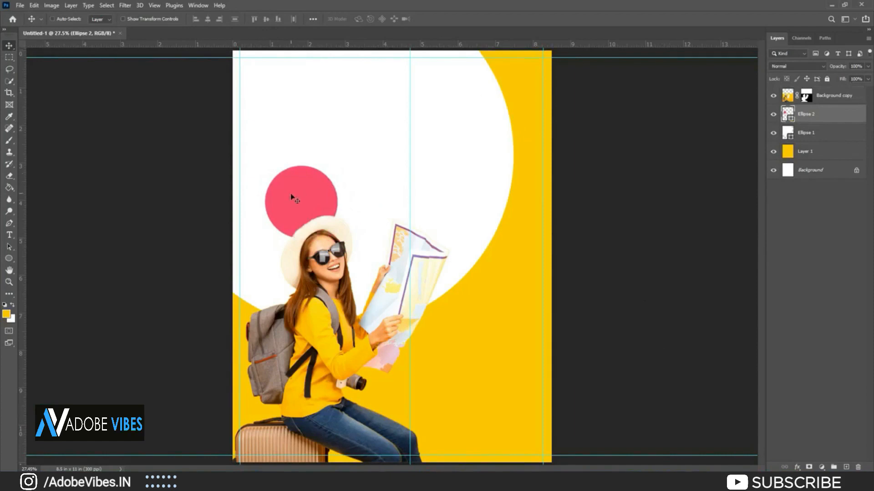
left_click_drag(290, 196, 267, 220)
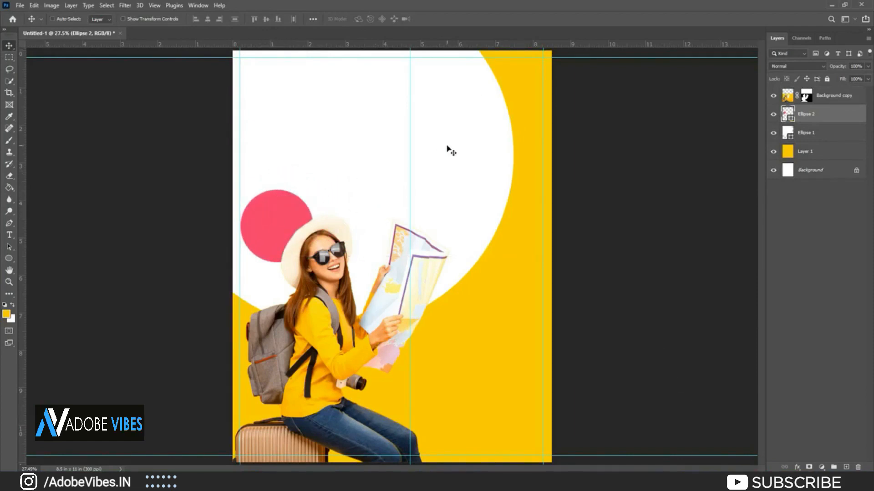
key("shift+Up")
key("shift+Up")
key("shift+Up")
key("shift+Up")
key("shift+Up")
key("shift+Up")
key("shift+Up")
key("shift+Up")
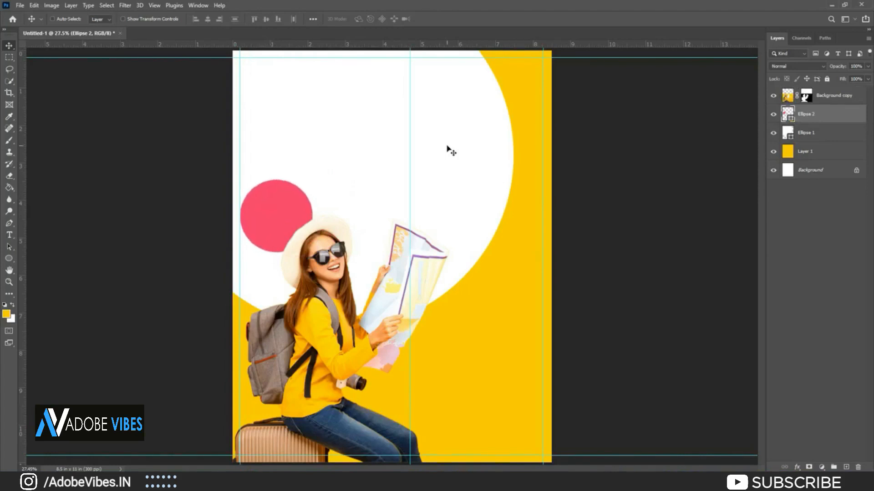
key("shift+Left")
key("shift+Up")
key("shift+Up")
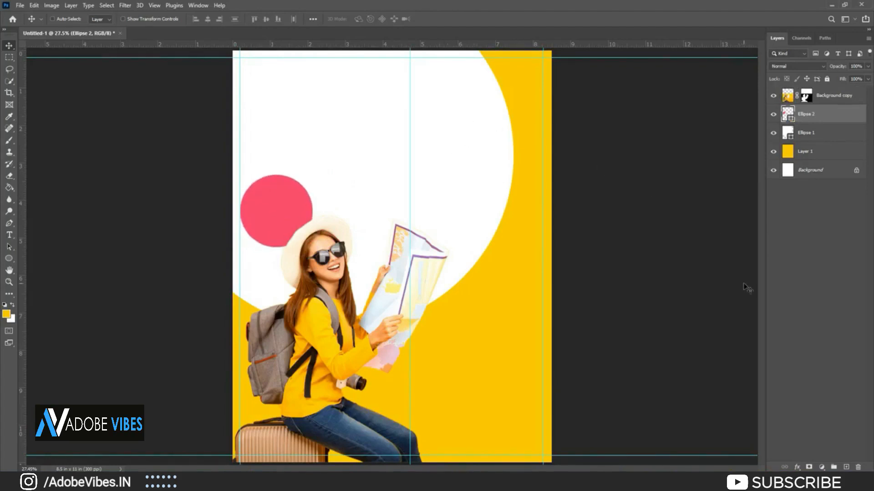
- Group the cut-out woman, both circles and the yellow fill layer
key("alt+bracketright")
left_click(819, 154, "shift")
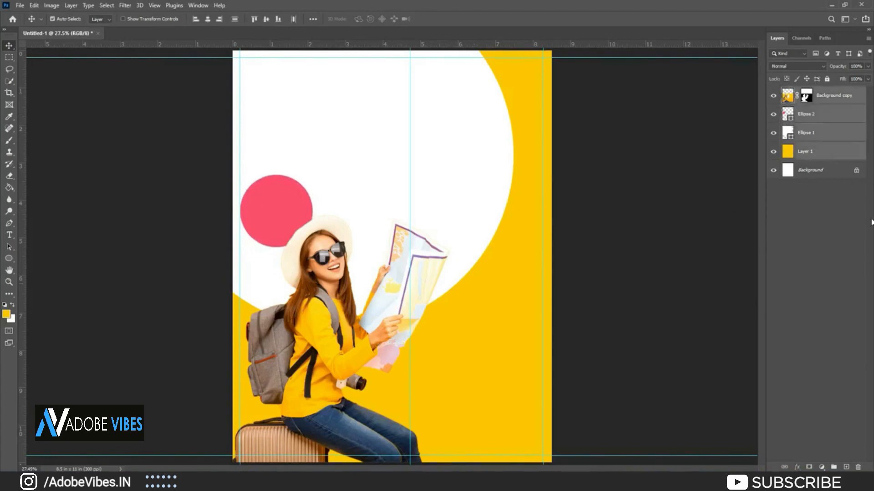
key("ctrl+g")
double_click(807, 91)
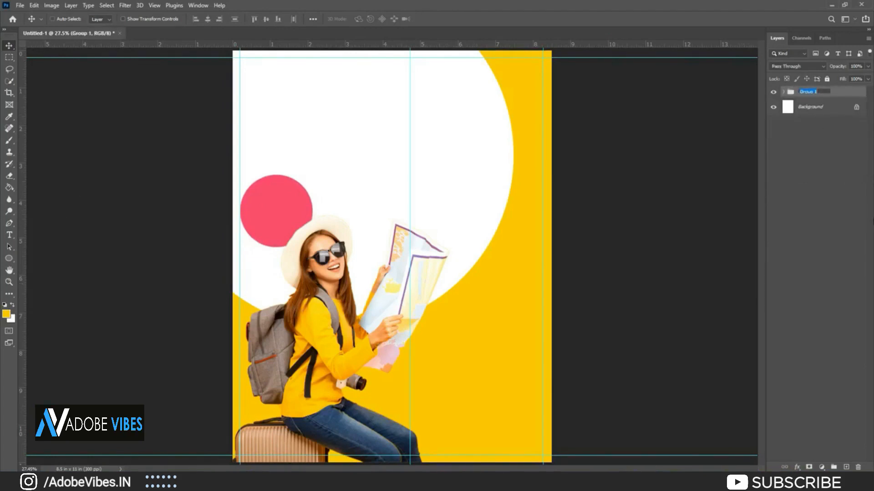
- Convert the locked Background layer into a regular layer named Layer 0
left_click(783, 92)
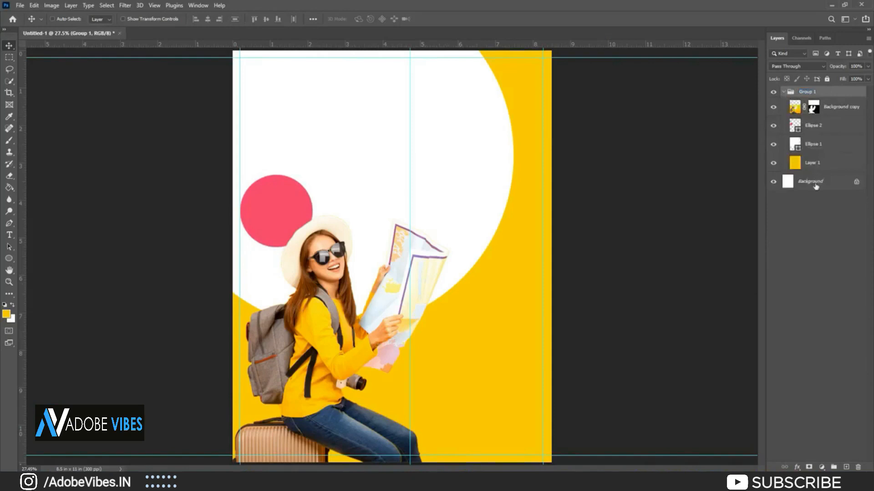
double_click(814, 184)
left_click(510, 141)
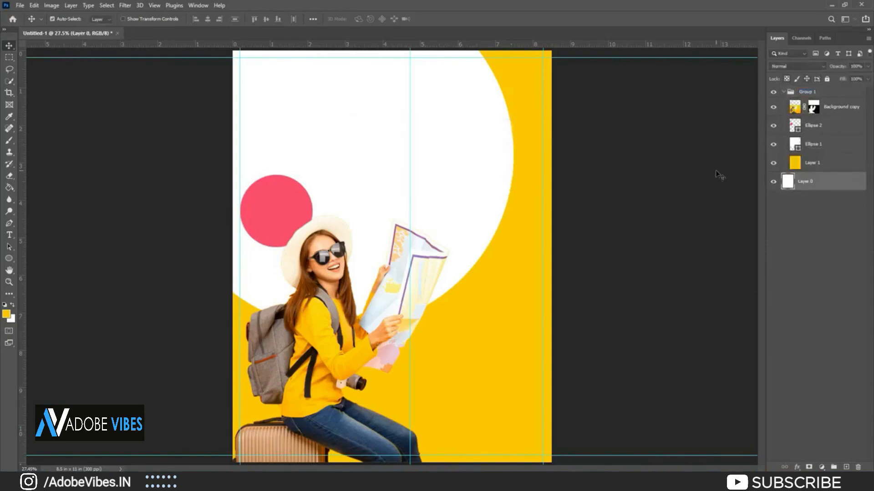
- Place Layer 0 inside the layer group and rename the group Background
left_click(784, 92)
double_click(803, 91)
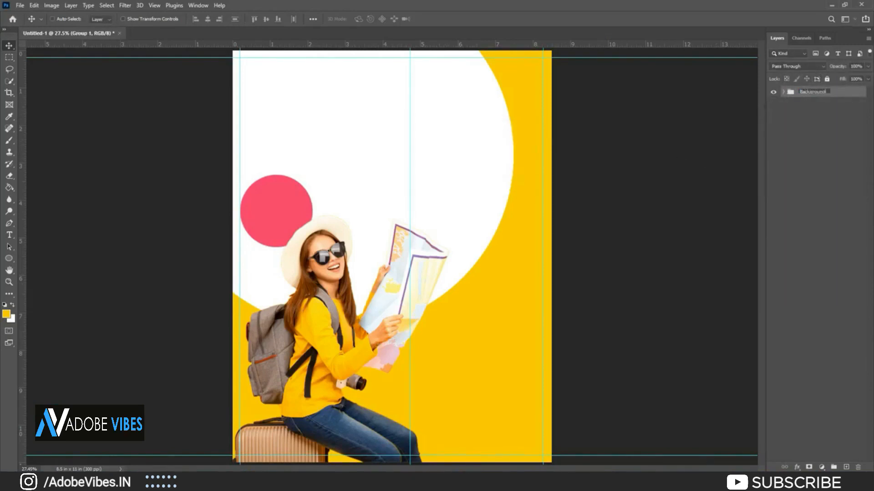
key("Return")
- Set a dark brown text color for the Horizontal Type tool
left_click(9, 234)
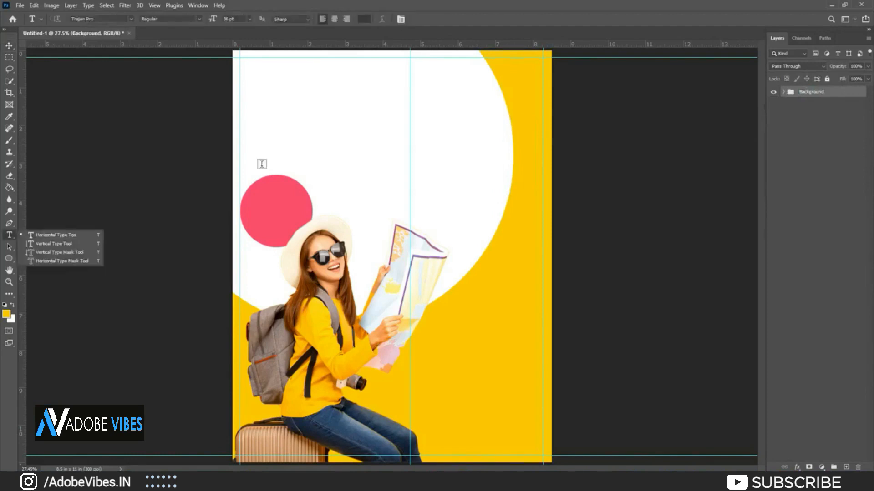
left_click(363, 20)
left_click(770, 171)
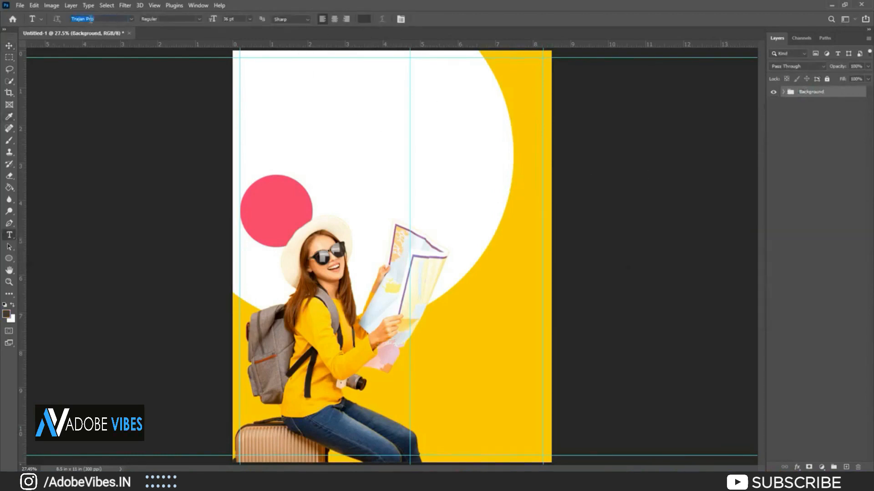
- Add the text "LETS GO !!" in Helvetica and place it inside the white circle, above the pink circle
left_click(131, 18)
left_click(185, 50)
left_click(352, 118)
type("LETS G")
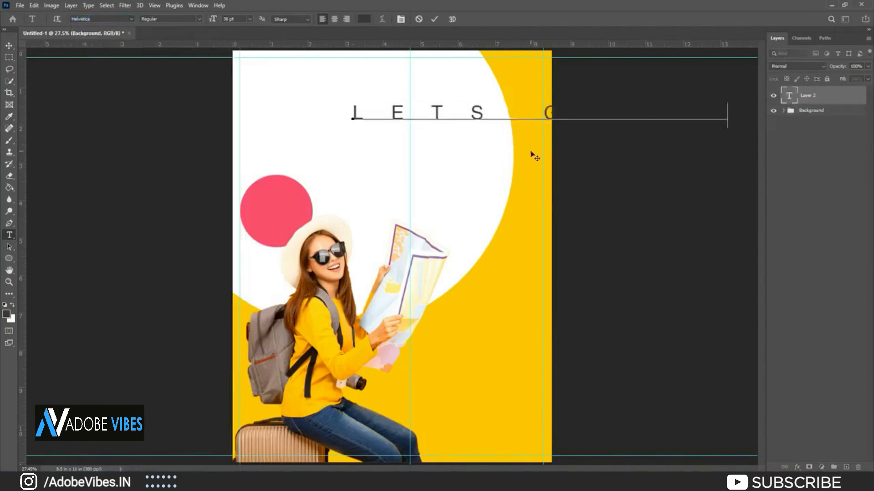
left_click(434, 20)
left_click(9, 45)
left_click_drag(458, 114, 357, 132)
- Set the tracking of the LETS GO !! text to 0
double_click(791, 96)
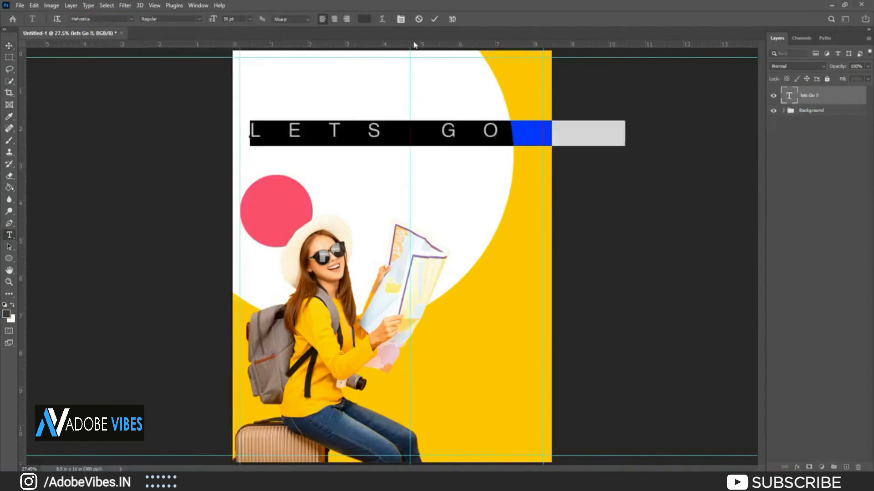
left_click(400, 19)
left_click(667, 75)
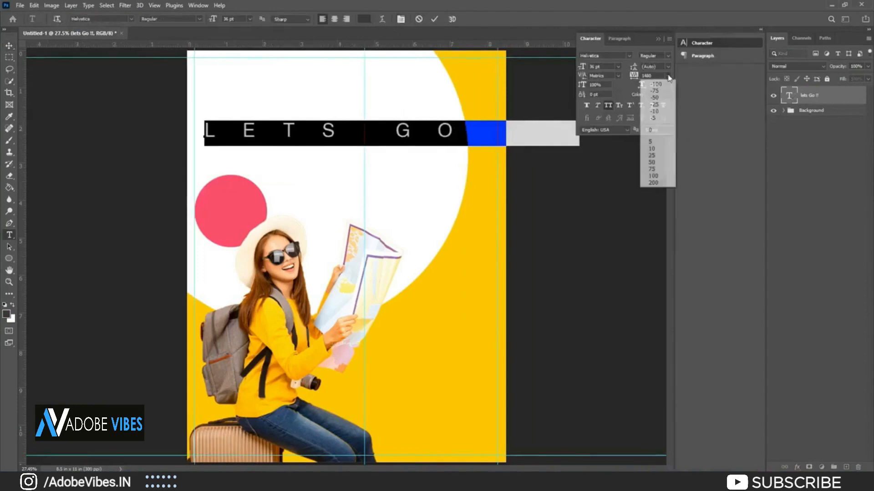
left_click(662, 121)
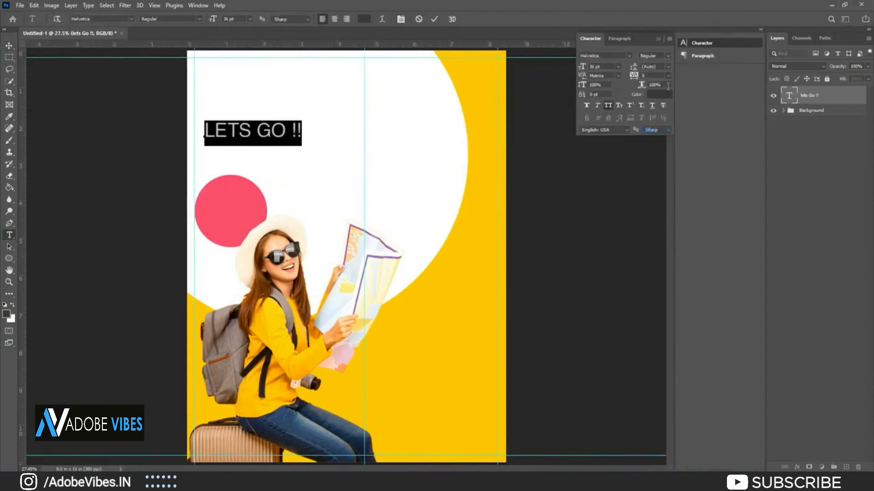
- Set the LETS GO !! text to the Bold font style and close the character settings
left_click(659, 57)
left_click(661, 86)
left_click(668, 55)
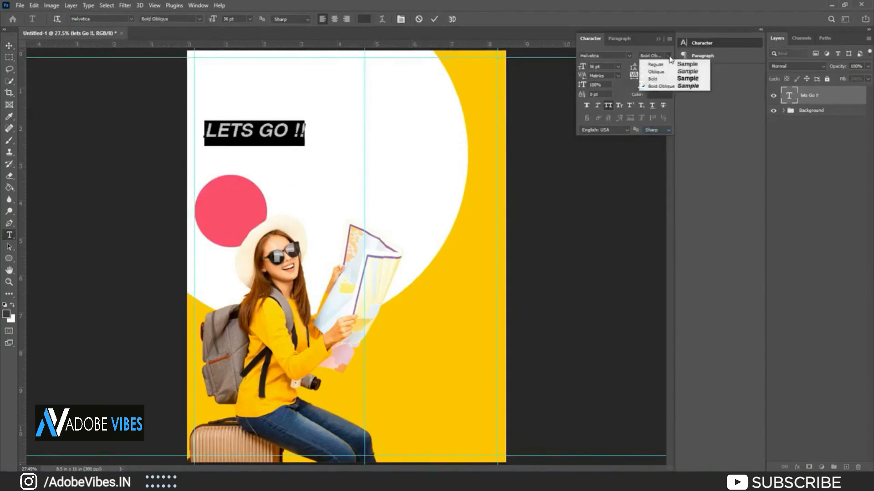
left_click(653, 78)
left_click(435, 19)
key("v")
left_click(669, 40)
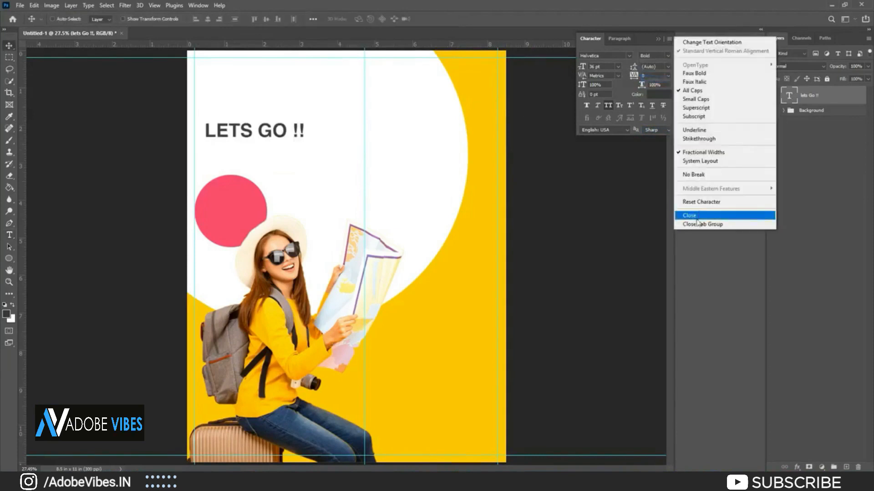
left_click(751, 226)
- Enlarge the LETS GO !! heading until it reaches the vertical center guide and move it up in the white circle
key("ctrl+t")
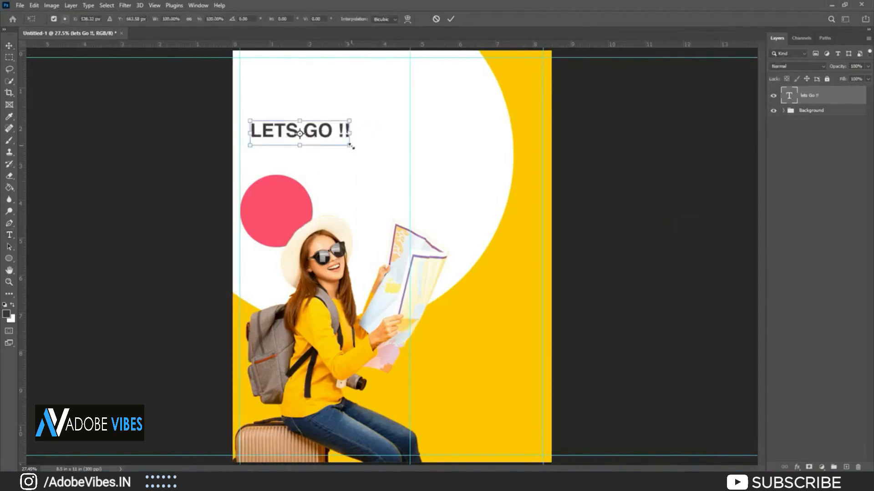
left_click_drag(353, 142, 408, 175)
left_click(451, 18)
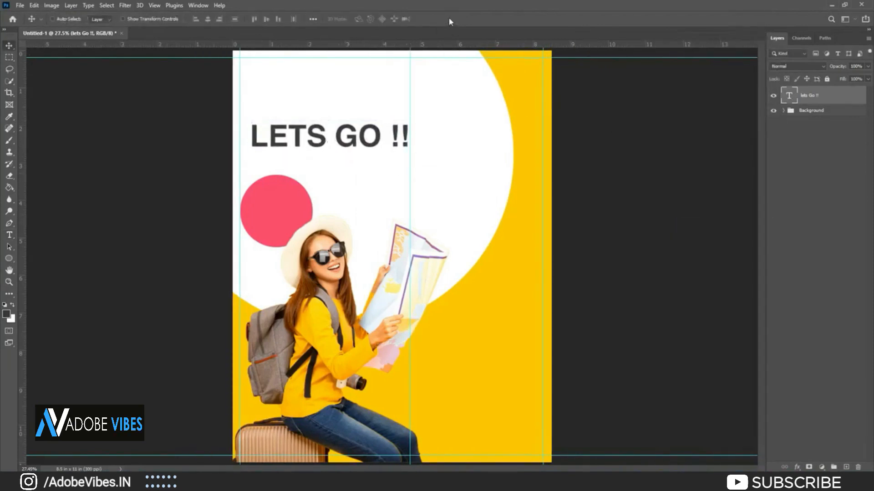
key("shift+Up")
key("shift+Up")
key("shift+Up")
key("shift+Up")
key("shift+Up")
key("shift+Up")
key("shift+Up")
key("shift+Up")
key("shift+Up")
key("shift+Up")
key("shift+Up")
key("shift+Up")
key("shift+Up")
key("shift+Up")
key("shift+Up")
key("shift+Up")
key("shift+Up")
key("shift+Up")
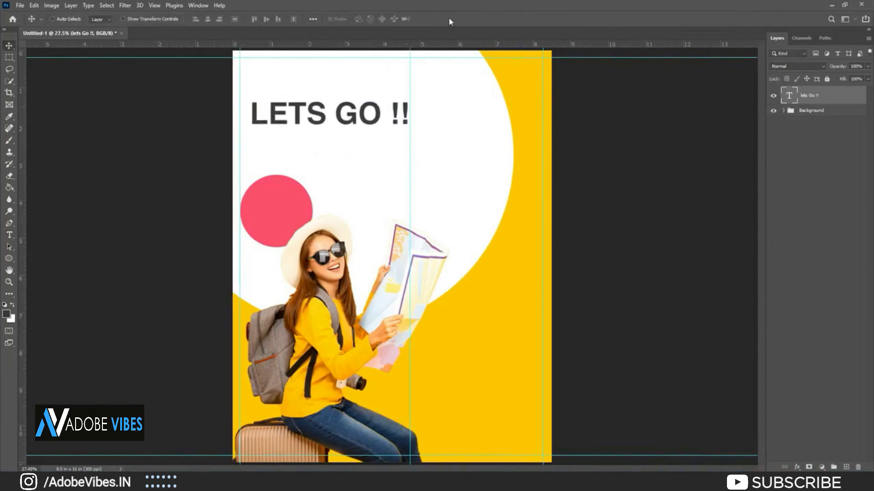
- Take the "Travel package" line from Notepad and add it as a new text layer below LETS GO !!
key("alt+Tab")
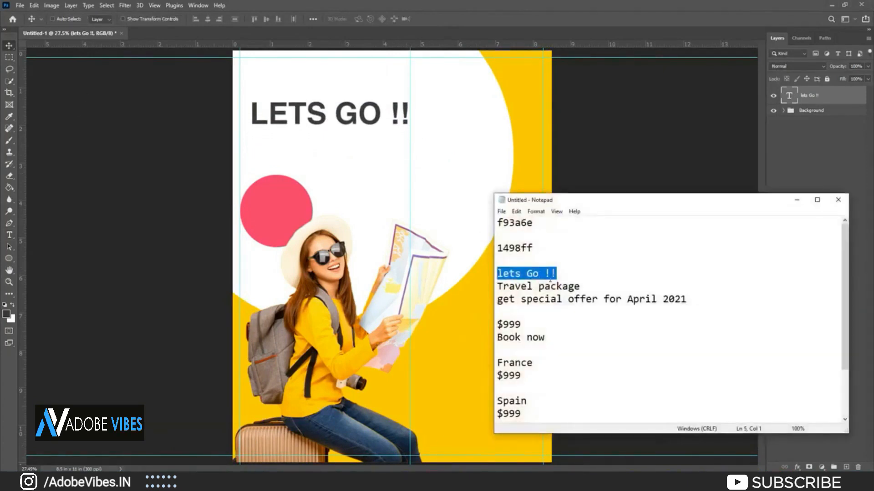
left_click_drag(497, 286, 630, 287)
left_click(799, 198)
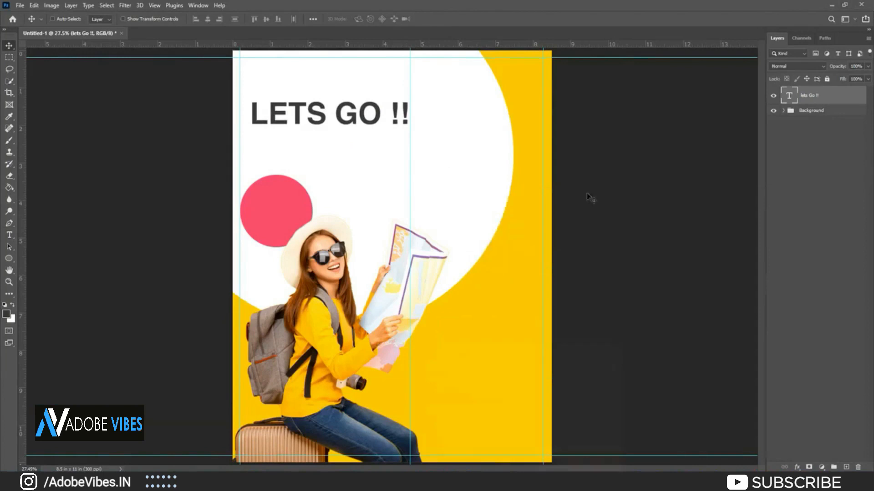
left_click(9, 235)
left_click(269, 152)
type("TRAVEL PACKAGE")
left_click(434, 19)
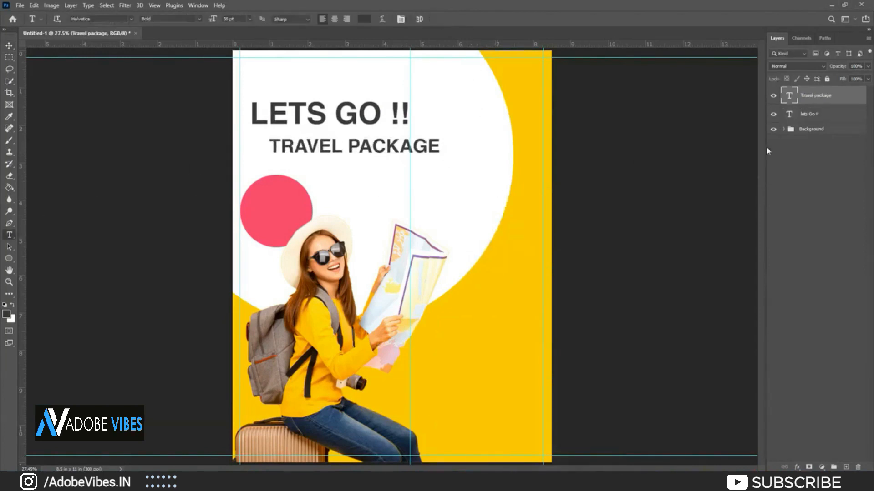
- Delete the word PACKAGE from the new text so it reads only TRAVEL
double_click(787, 99)
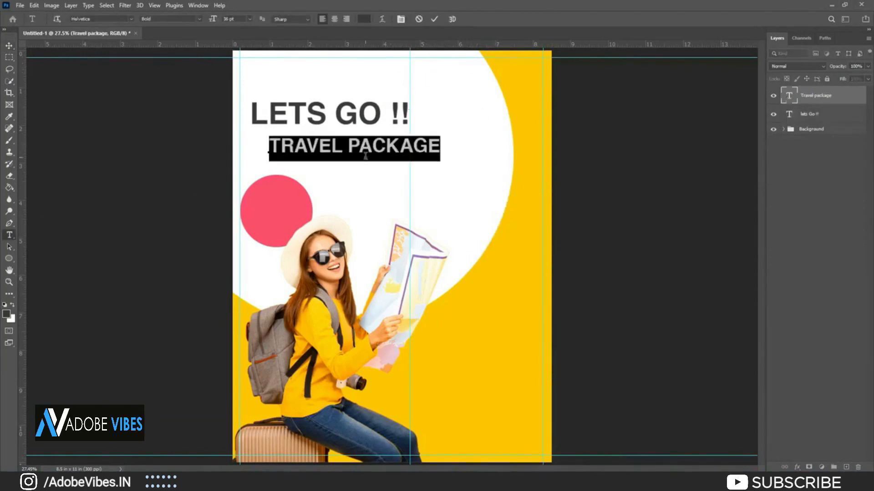
left_click_drag(342, 146, 503, 146)
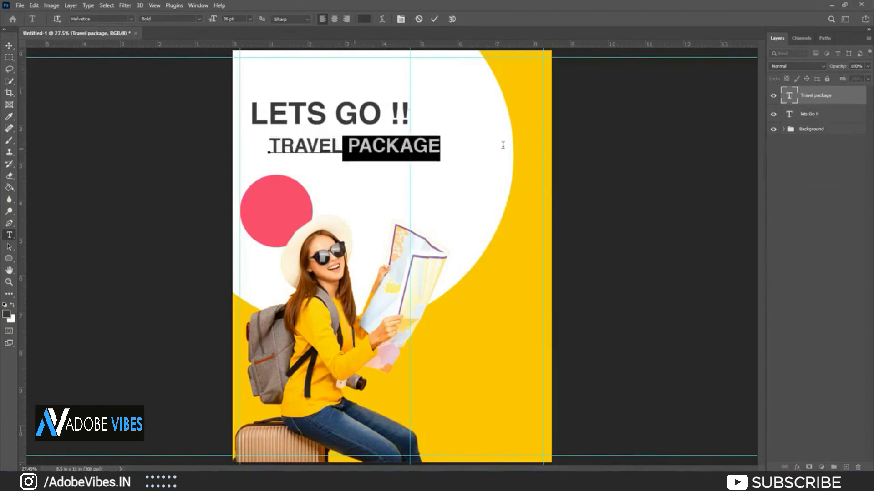
key("BackSpace")
key("ctrl+Return")
- Scale the TRAVEL text up to about 314%
key("ctrl+t")
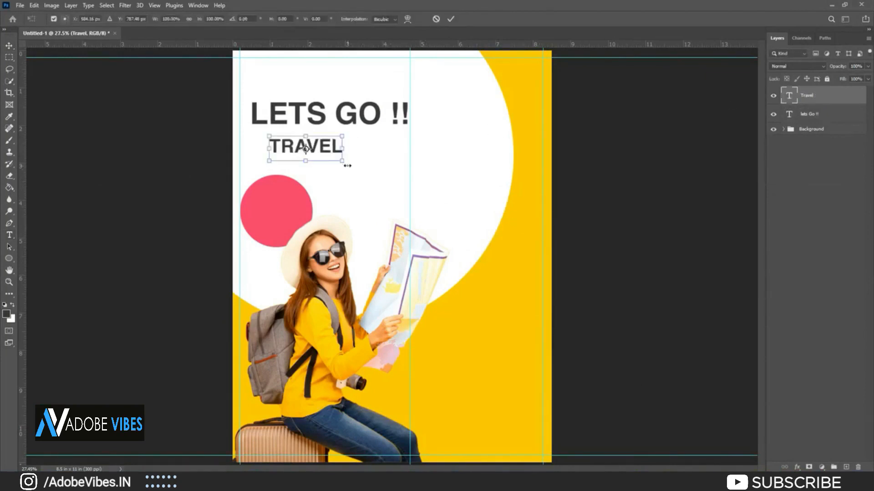
left_click_drag(342, 161, 493, 228)
left_click(450, 19)
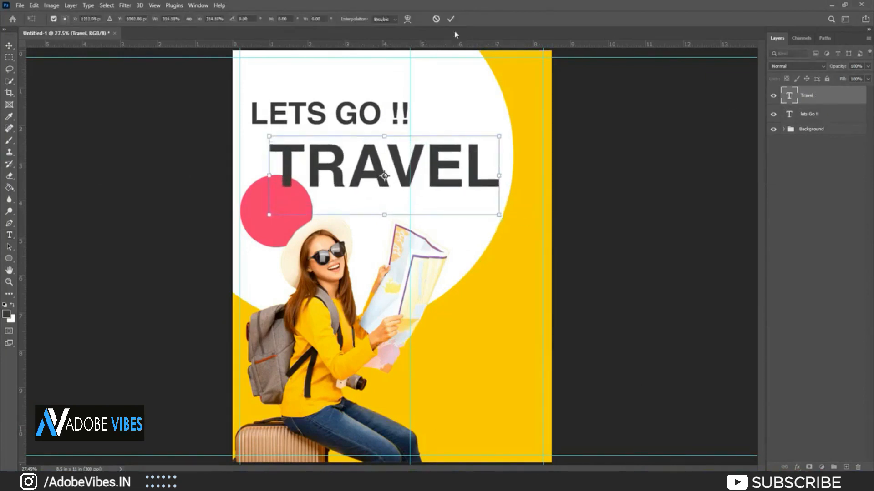
- Move TRAVEL directly beneath LETS GO !! and align its left edge with the left margin guide
left_click(9, 45)
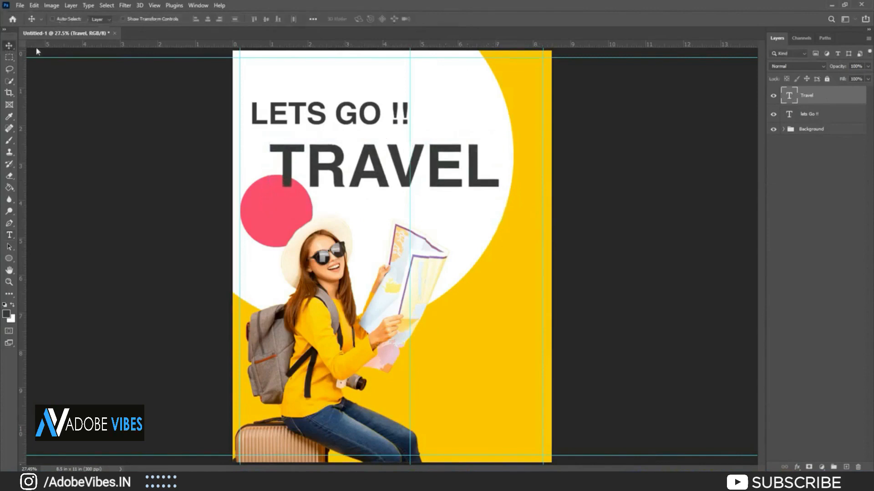
key("shift+Up")
key("shift+Up")
key("shift+Up")
key("shift+Up")
key("shift+Up")
key("shift+Up")
key("shift+Up")
key("shift+Up")
key("shift+Up")
key("shift+Up")
key("shift+Up")
key("shift+Up")
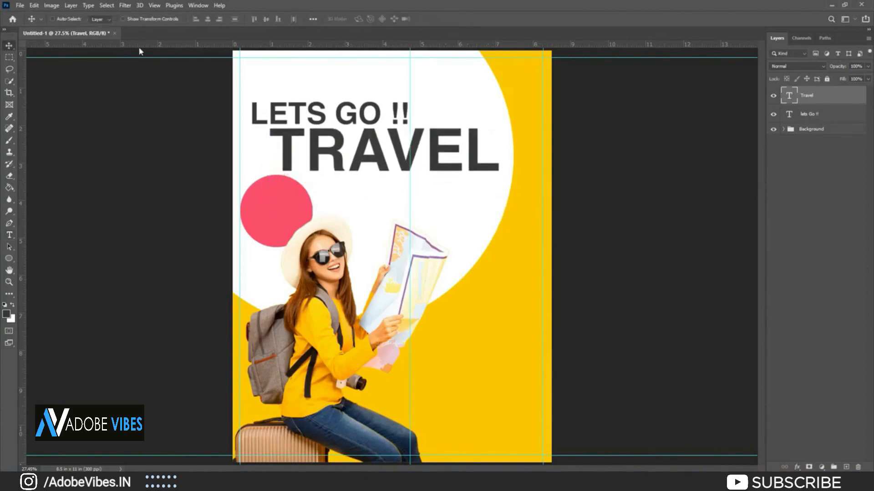
key("shift+Left")
key("shift+Left")
key("shift+Left")
key("shift+Left")
key("shift+Left")
key("shift+Left")
key("shift+Left")
key("shift+Left")
key("shift+Left")
key("shift+Left")
key("shift+Left")
key("shift+Left")
key("shift+Left")
key("shift+Left")
key("shift+Left")
key("shift+Left")
key("shift+Left")
key("shift+Left")
key("shift+Left")
key("shift+Left")
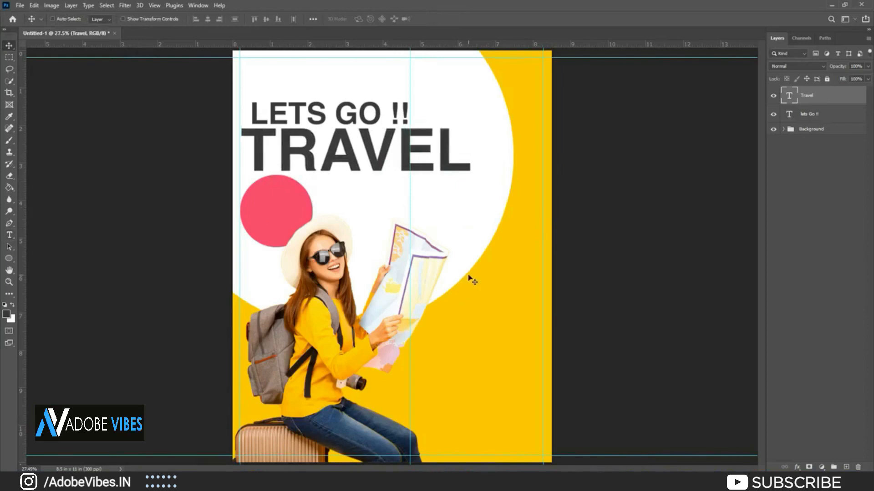
- Copy "get special offer for April 2021" from Notepad and paste it as a separate text layer in the flyer
key("alt+Tab")
left_click_drag(498, 304, 734, 302)
key("ctrl+c")
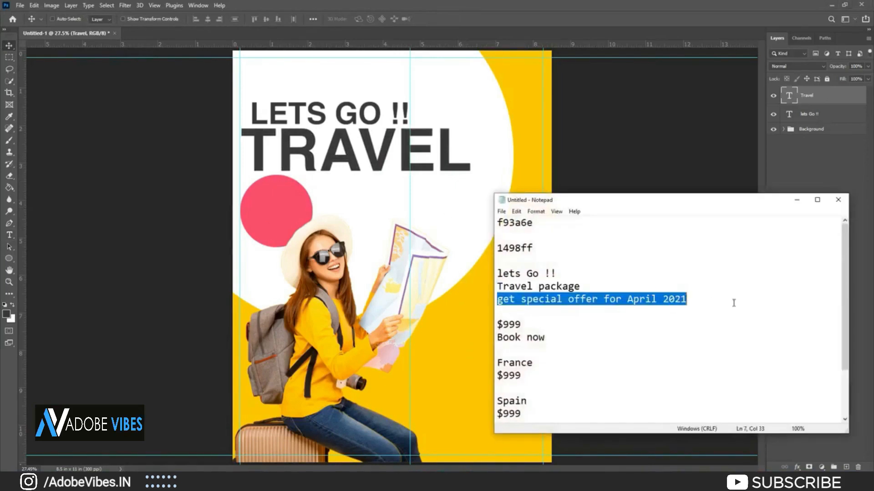
key("alt+Tab")
key("t")
left_click(339, 195)
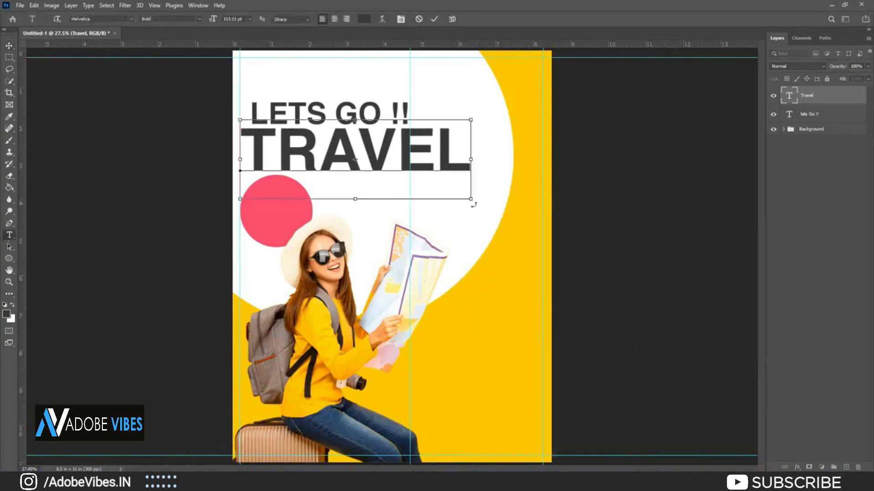
key("Escape")
left_click(456, 223)
key("ctrl+v")
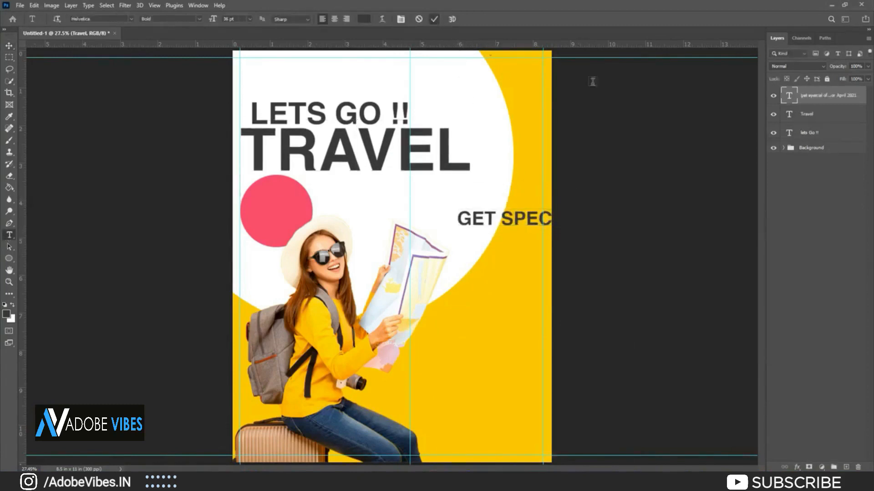
- Set the special offer line to 12 pt Regular and place it beneath TRAVEL, flush with the word's right edge
key("ctrl+a")
left_click(250, 20)
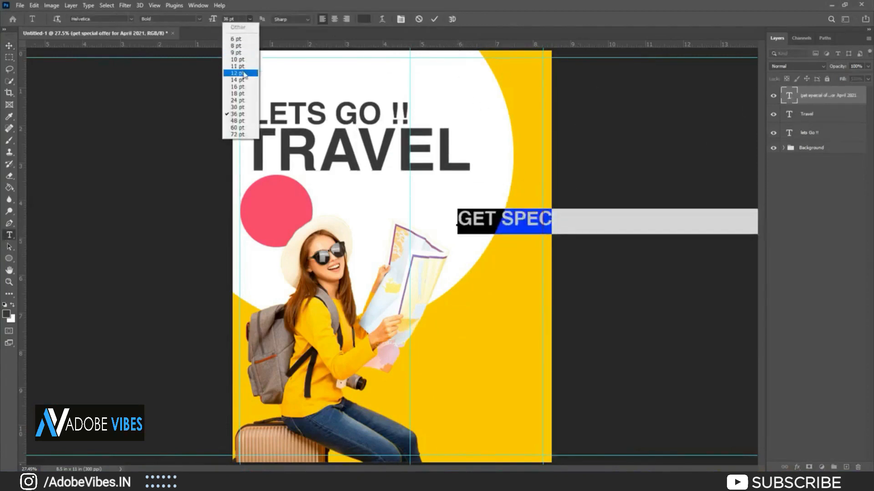
left_click(236, 50)
left_click(200, 20)
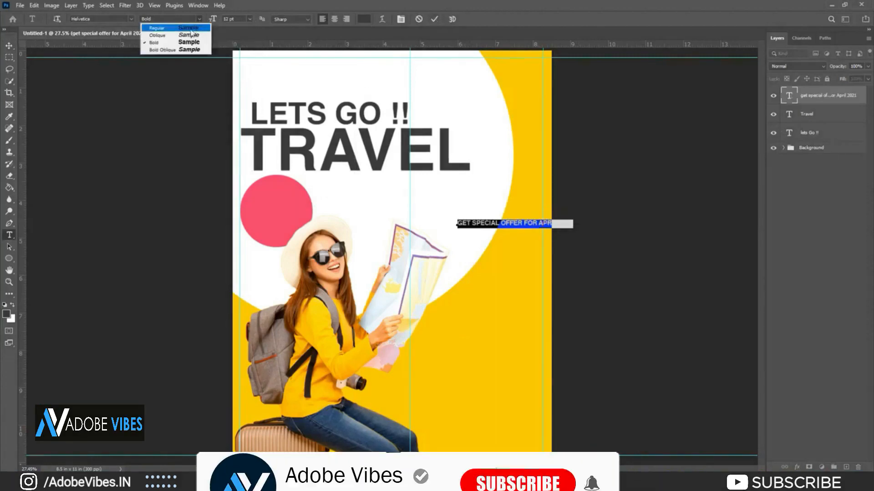
left_click(189, 29)
left_click(432, 20)
key("v")
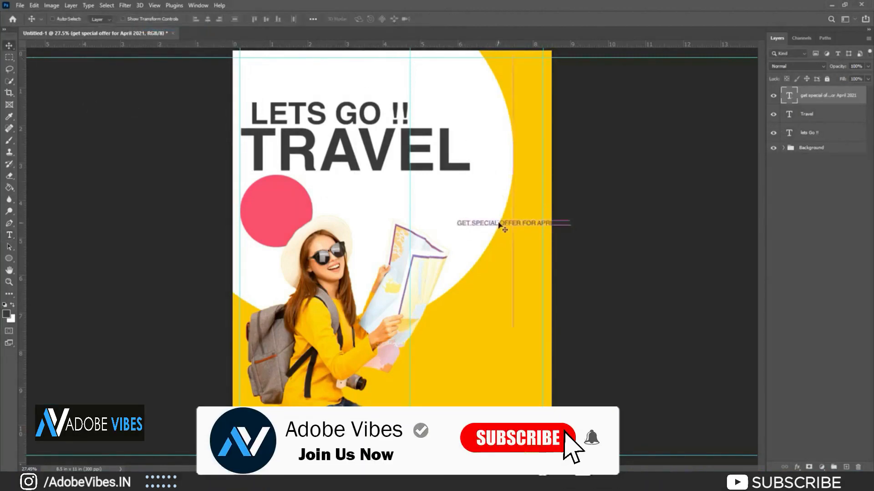
left_click_drag(499, 228, 398, 188)
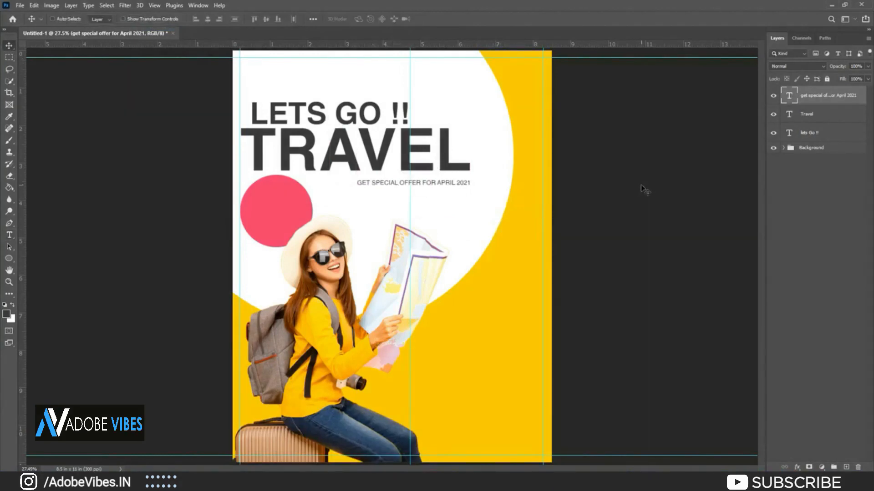
- Copy the "$999" and "Book now" lines from Notepad and paste them as a new text layer on the yellow area
key("alt+Tab")
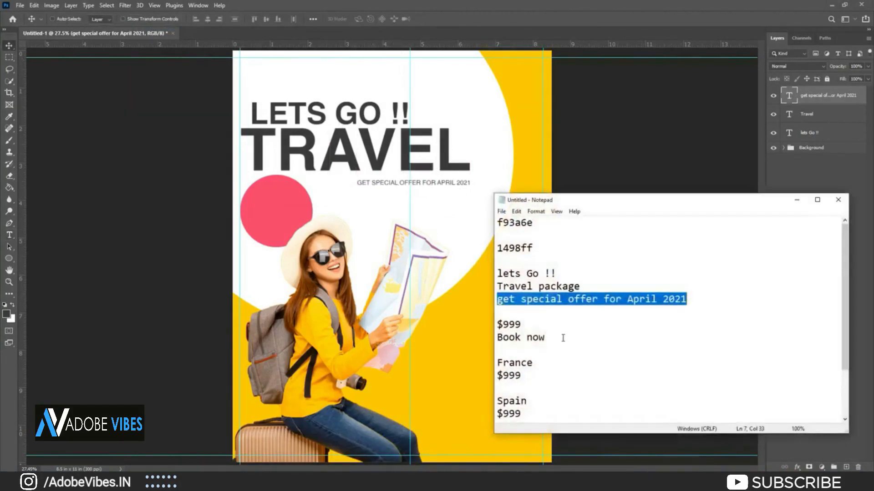
left_click_drag(562, 338, 495, 323)
key("ctrl+c")
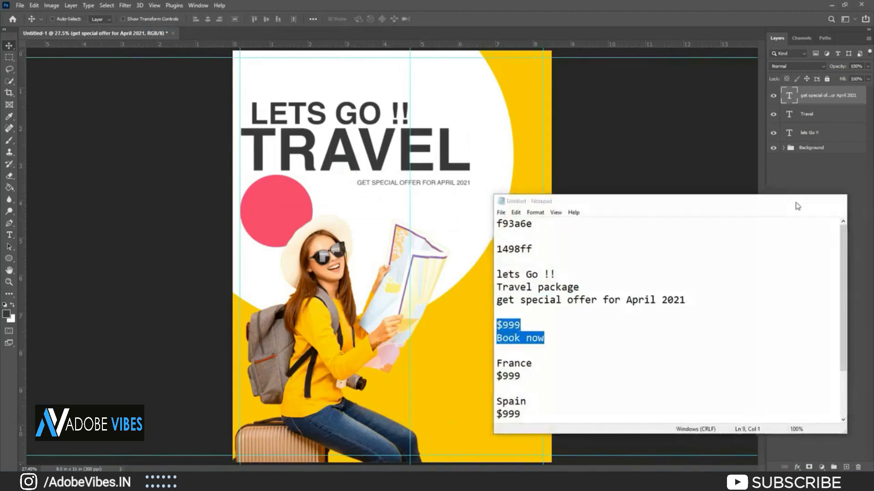
left_click(796, 200)
left_click(9, 234)
left_click(498, 310)
key("ctrl+v")
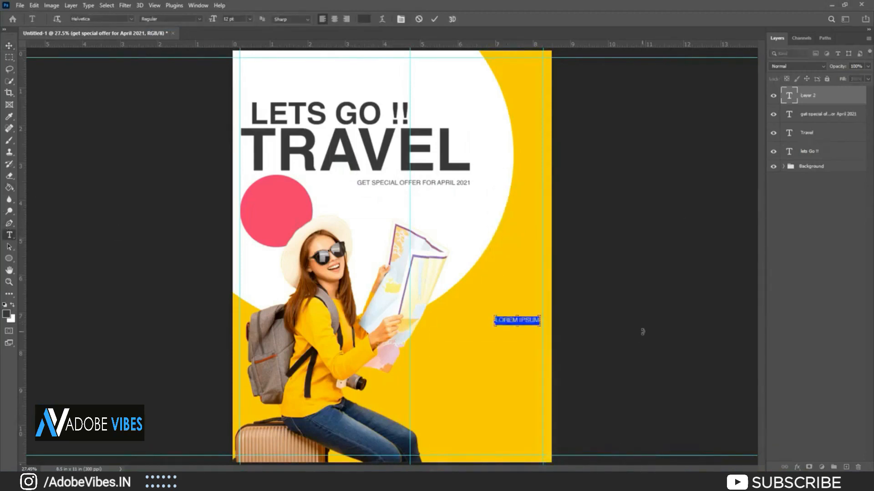
- Center-align the $999 BOOK NOW text and move it onto the middle of the pink circle
key("ctrl+a")
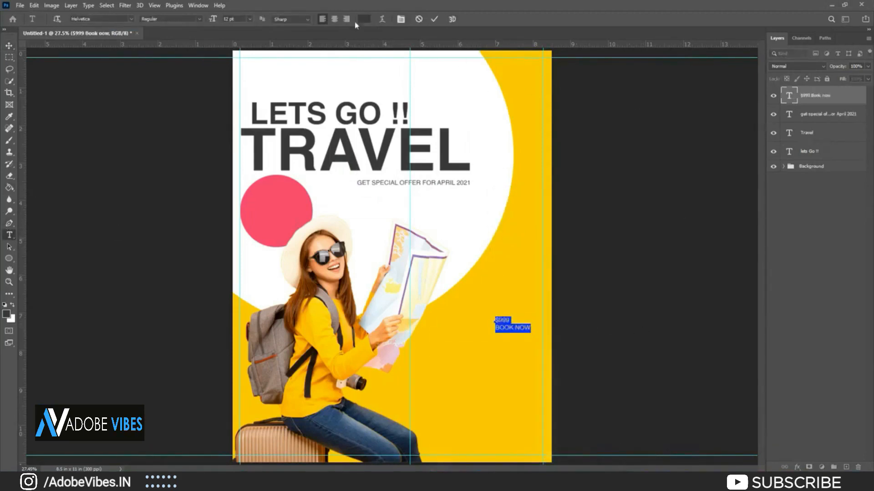
left_click(334, 19)
left_click(434, 19)
left_click(9, 46)
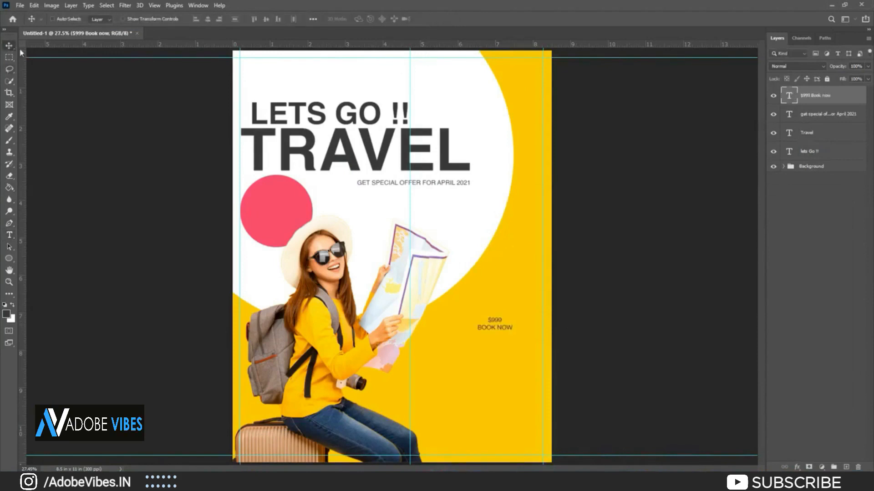
left_click_drag(492, 330, 273, 217)
- Change the $999 BOOK NOW text to white with the Bold font style
double_click(789, 95)
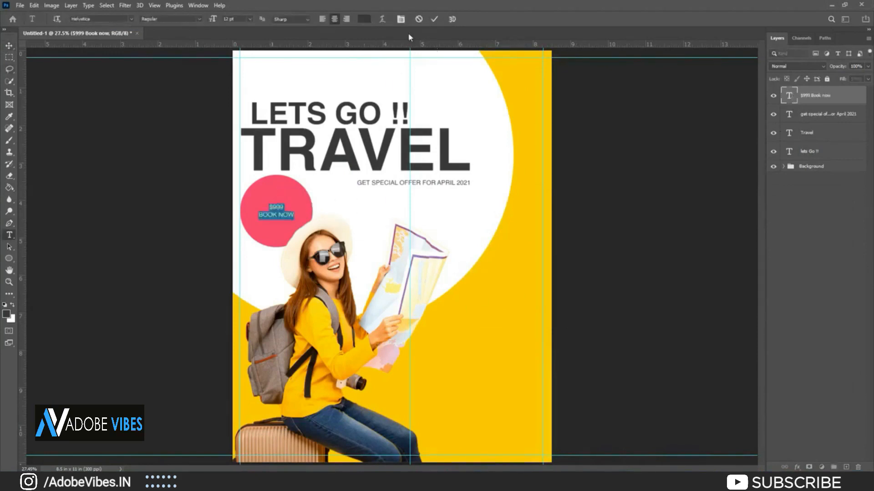
left_click(364, 18)
left_click(567, 175)
left_click(753, 174)
left_click(199, 18)
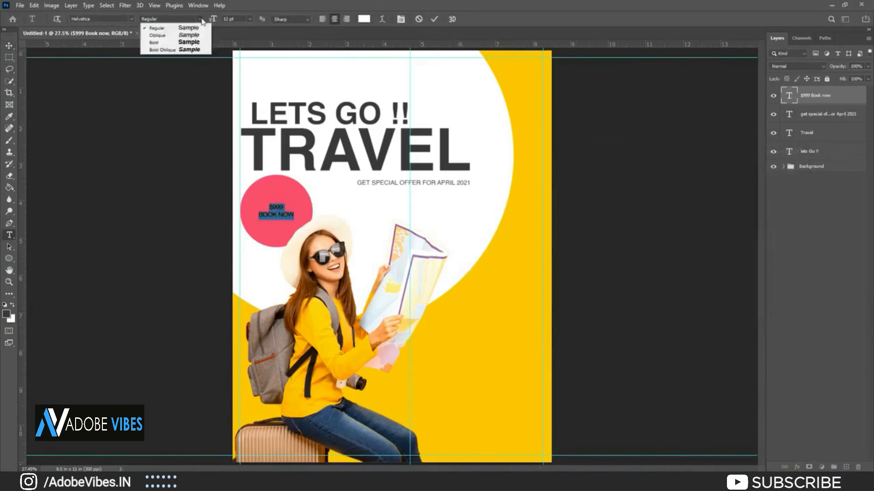
left_click(173, 44)
left_click(436, 19)
- Enlarge the $999 BOOK NOW text to nearly the full width of the pink circle
key("ctrl+t")
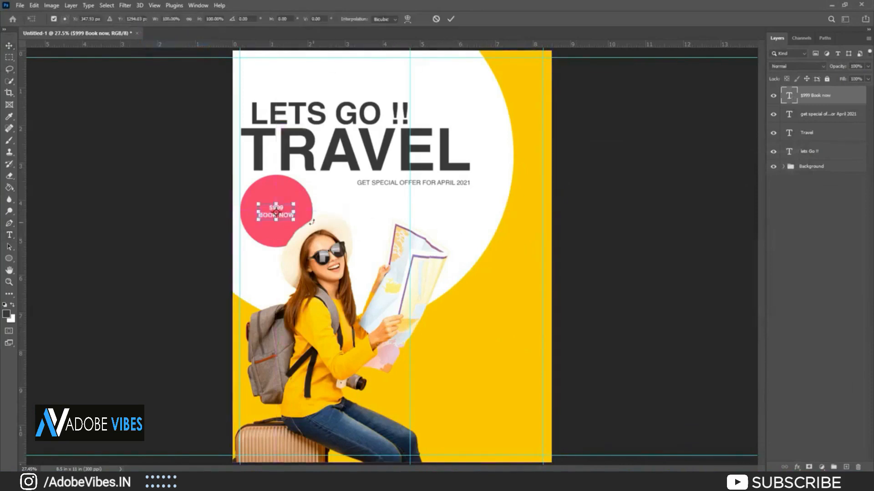
left_click_drag(296, 222, 310, 224)
left_click(450, 19)
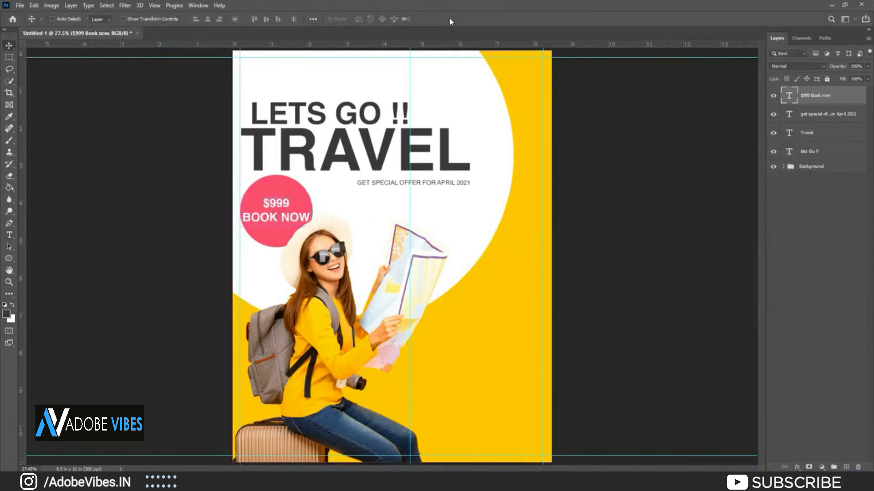
- Nudge the $999 BOOK NOW text slightly upward inside the pink circle
key("Up")
key("Up")
key("Up")
key("Up")
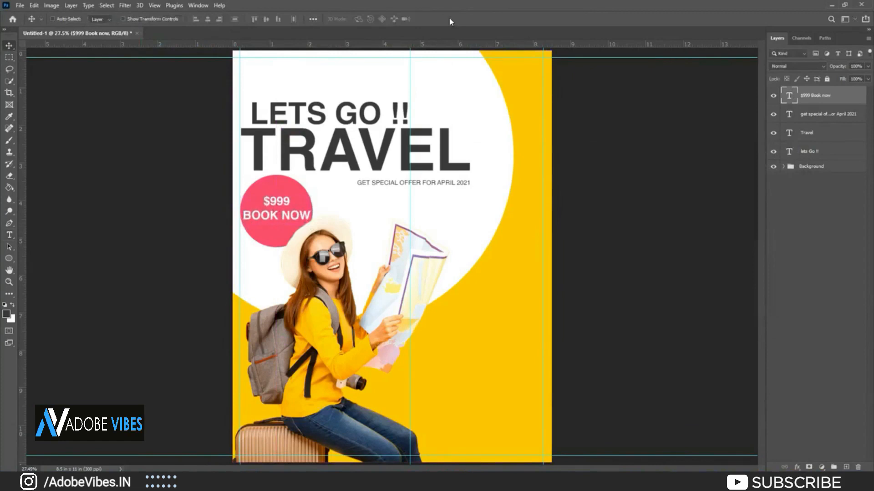
key("t")
left_click(494, 352)
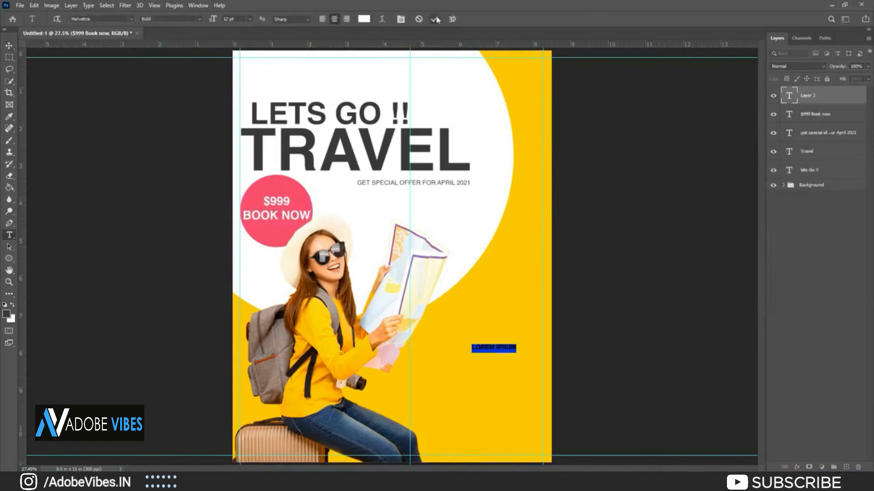
left_click(436, 19)
key("ctrl+z")
- Switch to Notepad and add the Lorem Ipsum paragraph about the printing and typesetting industry below the Portugal price
key("alt+Tab")
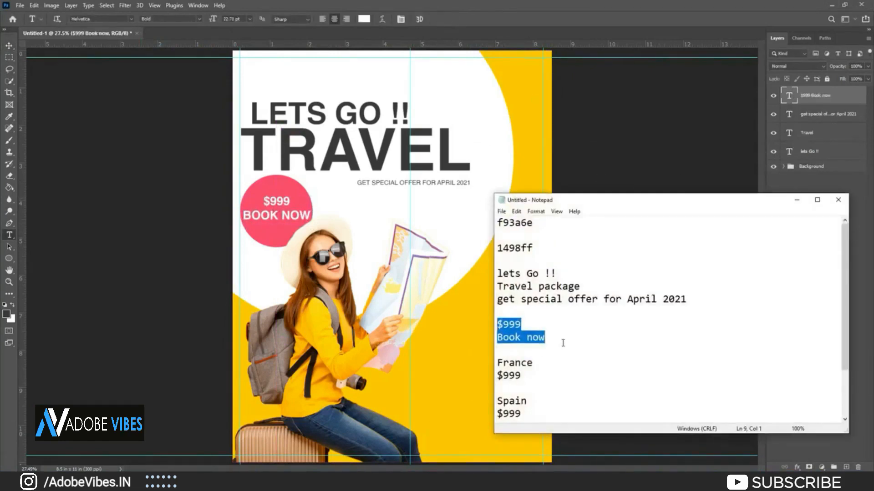
scroll(564, 344, "down", 2)
left_click(558, 390)
key("Return")
key("Return")
type("Lorem Ipsum is simply dummy text of the printing and typesetting industry. Lorem Ipsum has been the industry's standard dummy text ever since the 1500s, when an unknown printer took a galley of type and scrambled it to make a type specimen book.")
scroll(637, 345, "up", 3)
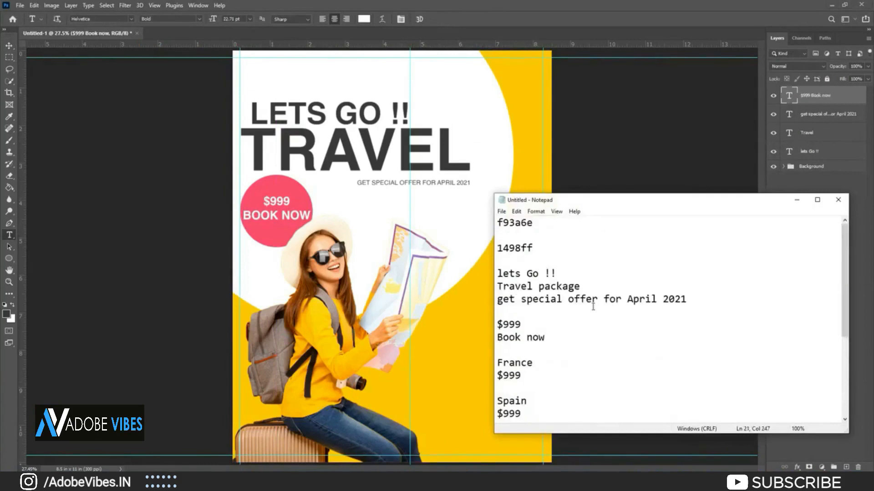
- Copy the France, Spain and Portugal $999 lines from Notepad and paste them into a paragraph text box on the flyer's lower-right yellow area
scroll(560, 304, "down", 2)
left_click_drag(529, 376, 483, 282)
key("ctrl+c")
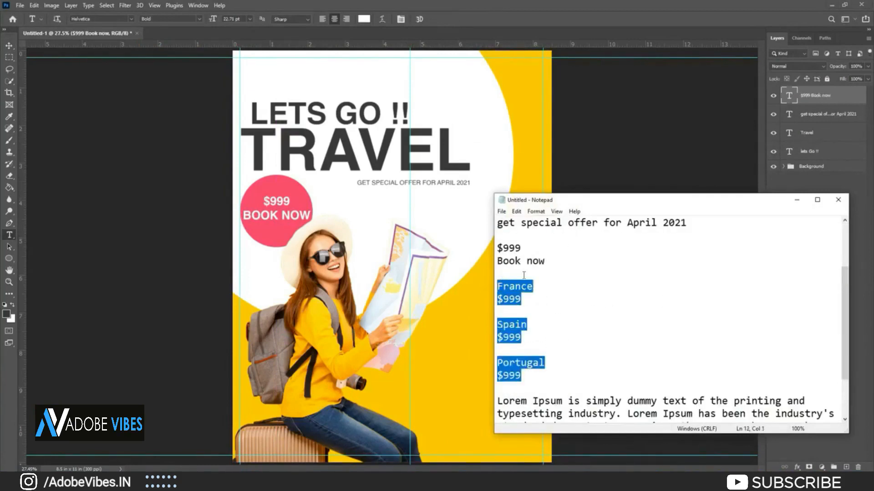
left_click(796, 201)
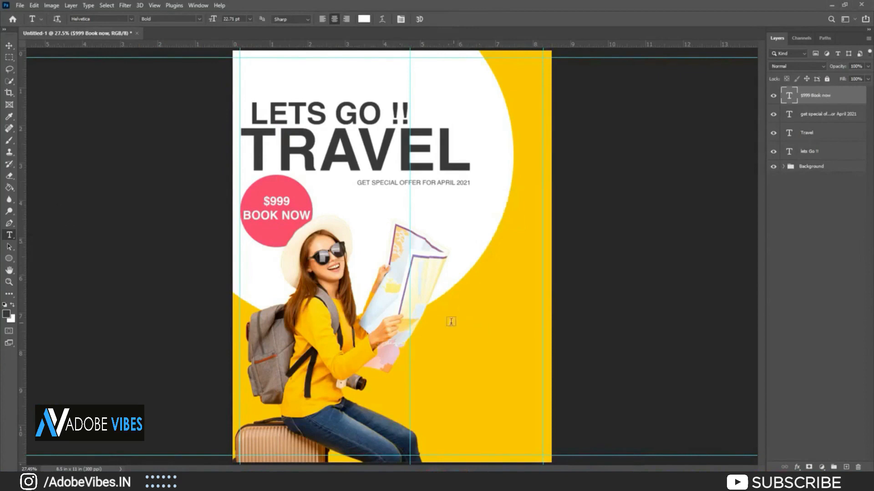
left_click_drag(437, 322, 543, 430)
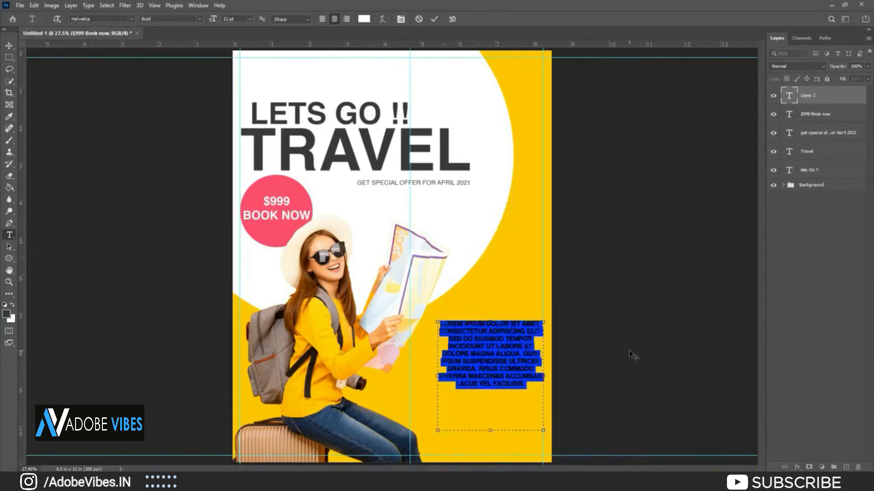
key("ctrl+v")
left_click(435, 19)
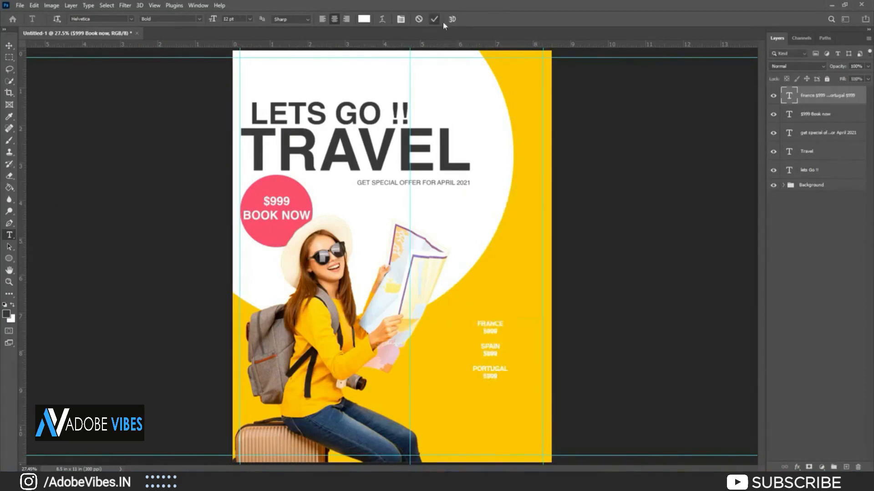
- Right-align the country price list and format it at 24 pt in the Regular font style
double_click(789, 96)
left_click(346, 19)
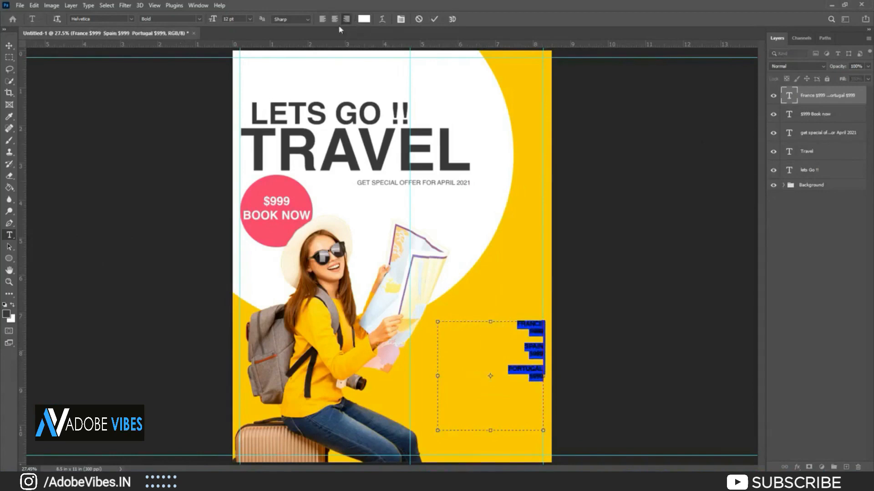
left_click(250, 19)
left_click(243, 104)
left_click(199, 19)
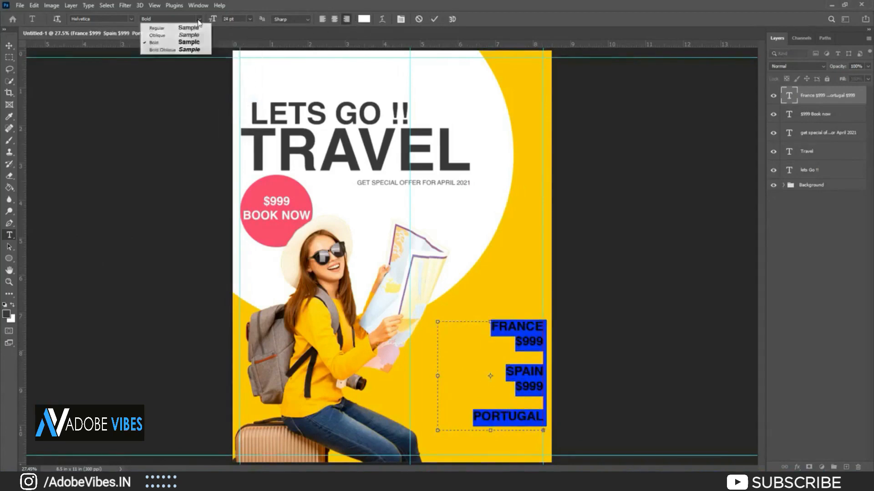
left_click(196, 29)
- Reduce the country price list's font size to 16 pt
left_click(250, 20)
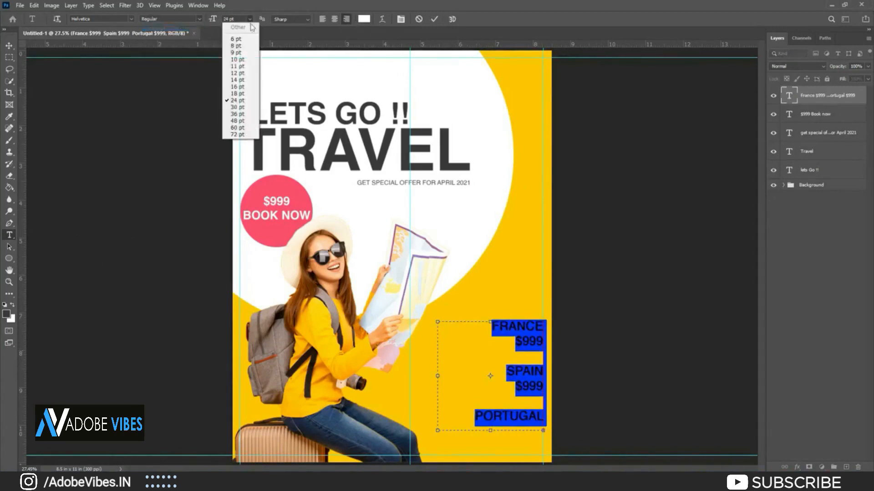
left_click(245, 90)
left_click(250, 19)
left_click(242, 81)
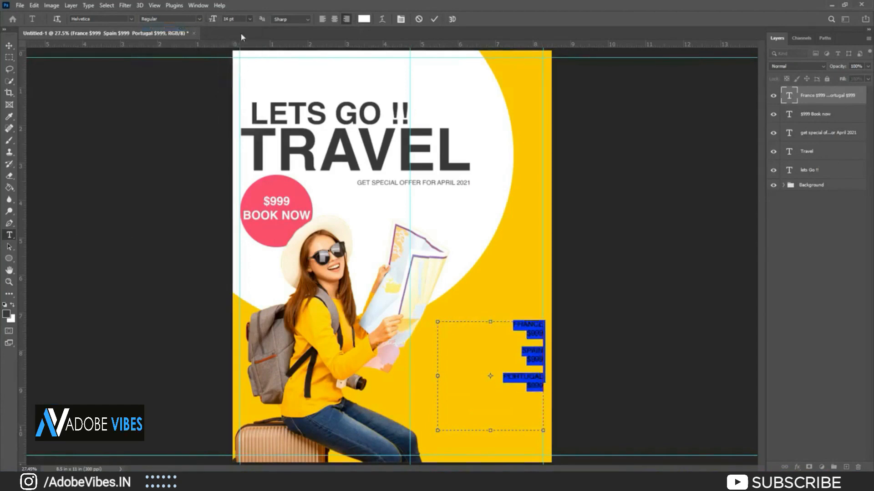
left_click(250, 19)
left_click(246, 84)
left_click(434, 19)
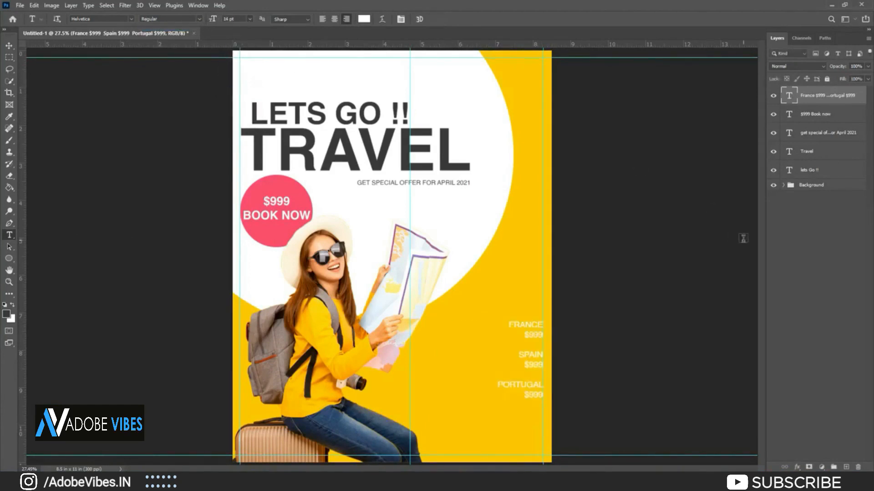
- Scale the country price list to 174% from its upper-right corner and nudge it up slightly above the bottom margin guide
key("ctrl+t")
key("ctrl+minus")
key("ctrl+minus")
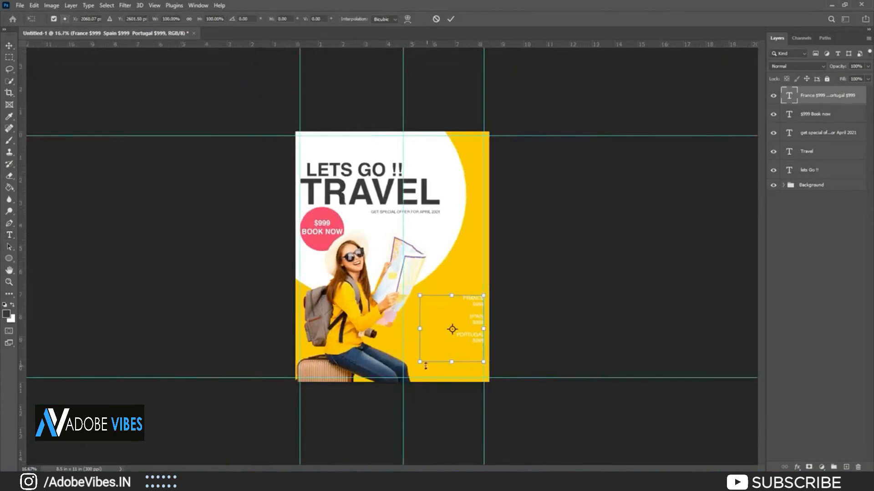
left_click_drag(419, 363, 372, 411)
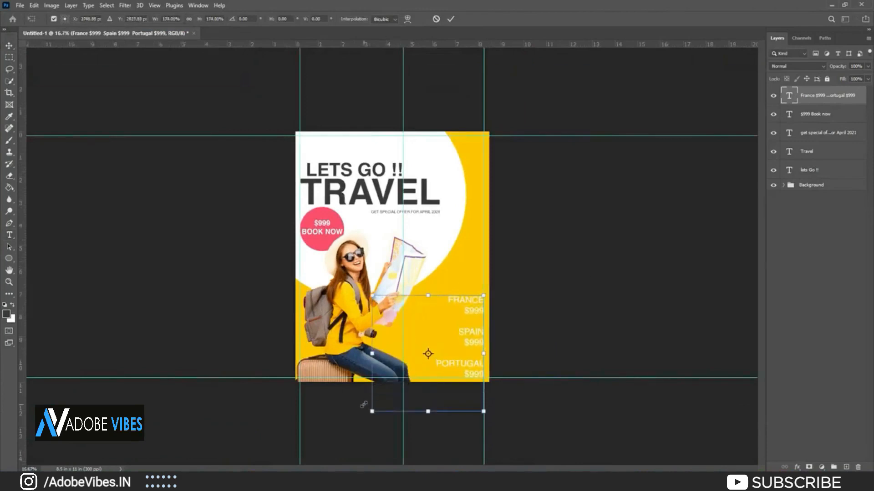
key("shift+Up")
key("shift+Up")
key("shift+Up")
key("shift+Up")
key("Return")
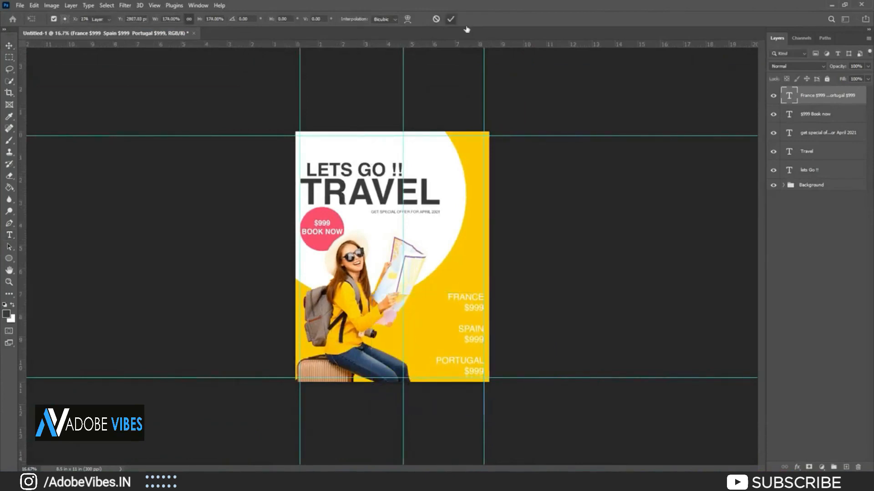
key("ctrl+plus")
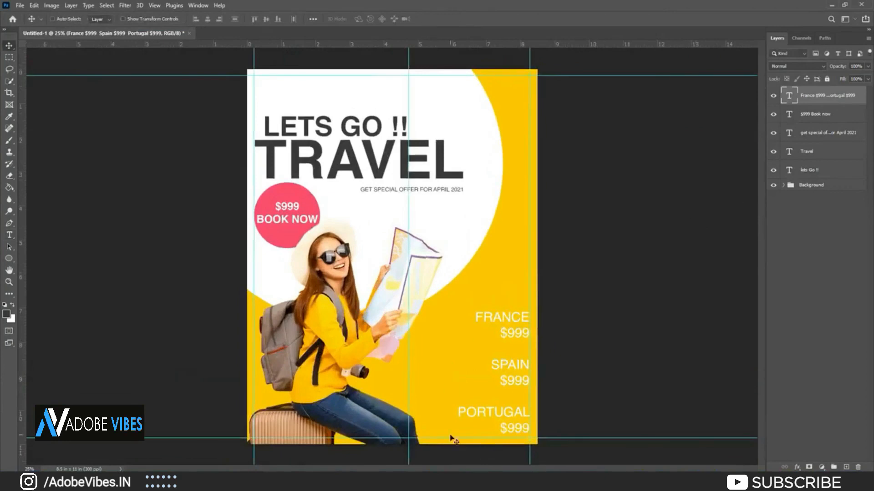
double_click(789, 95)
left_click_drag(477, 318, 566, 318)
left_click(199, 19)
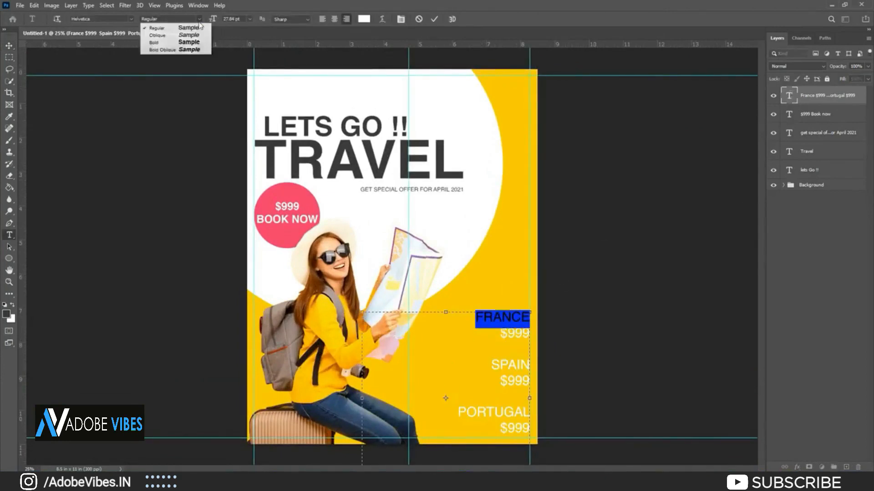
left_click(198, 18)
left_click(433, 19)
- Change the whole country price list's text color to black
double_click(788, 96)
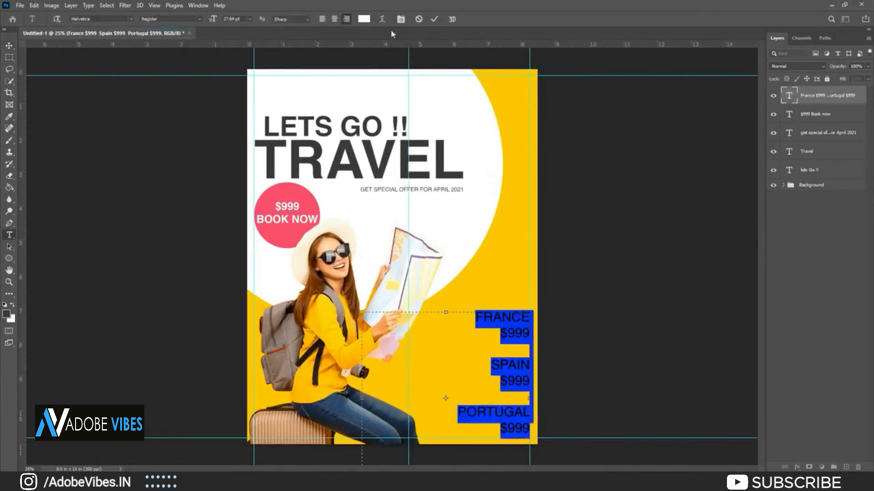
left_click(363, 19)
left_click(567, 289)
left_click(763, 171)
left_click(523, 71)
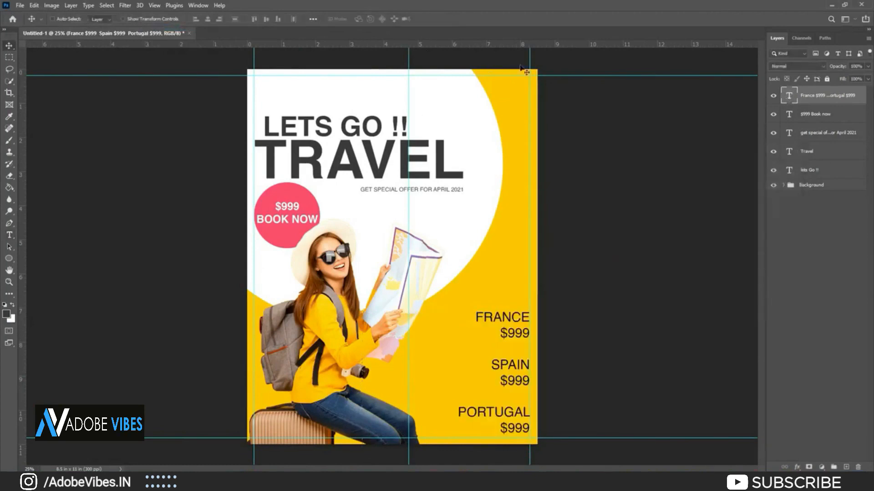
- Apply the Bold font style to the country names FRANCE, SPAIN and PORTUGAL, leaving the prices Regular
double_click(791, 95)
left_click_drag(475, 318, 533, 263)
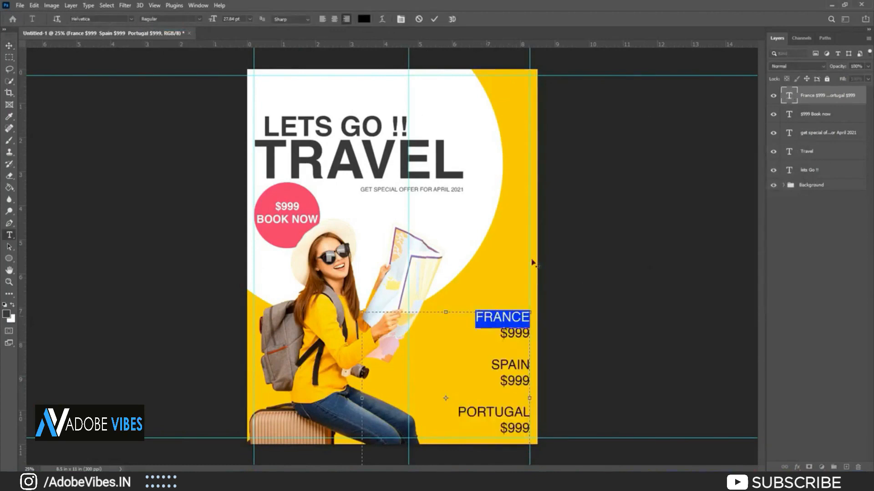
left_click(199, 19)
left_click(175, 36)
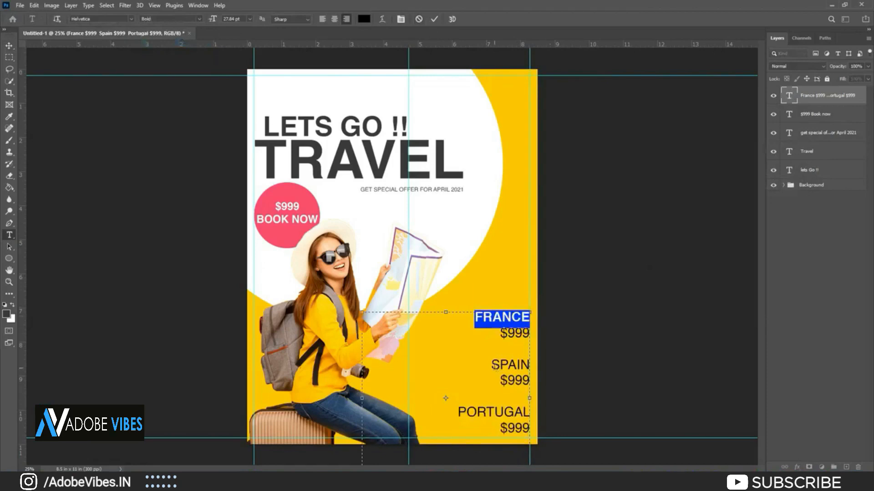
left_click_drag(493, 366, 531, 367)
left_click(199, 20)
left_click(175, 37)
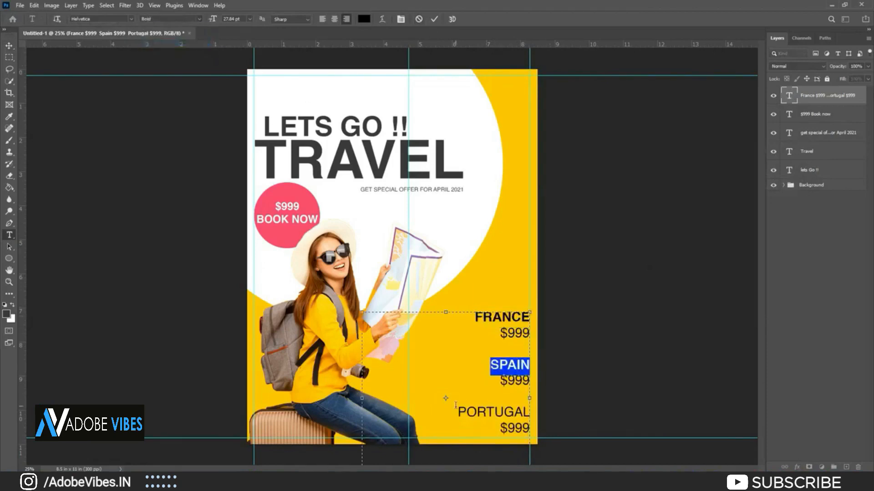
left_click_drag(456, 405, 541, 411)
left_click(199, 19)
left_click(193, 42)
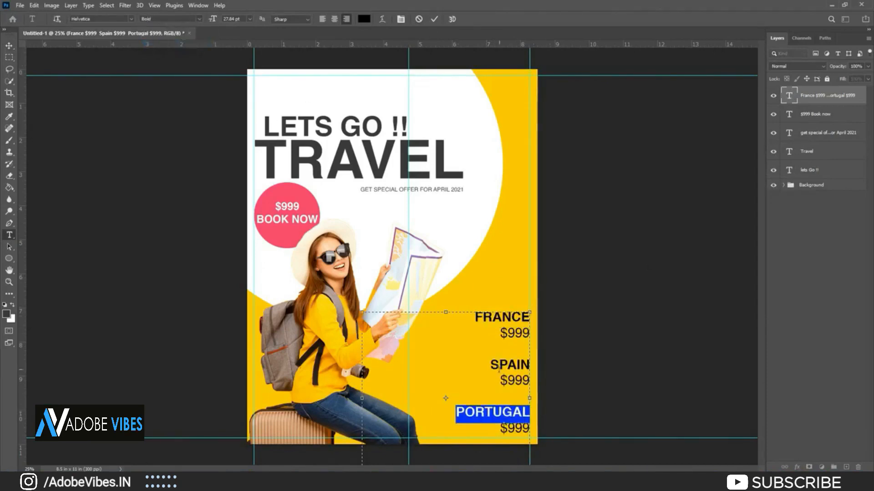
- Remove the blank lines between the three country entries in the price list
left_click(528, 395)
key("BackSpace")
key("BackSpace")
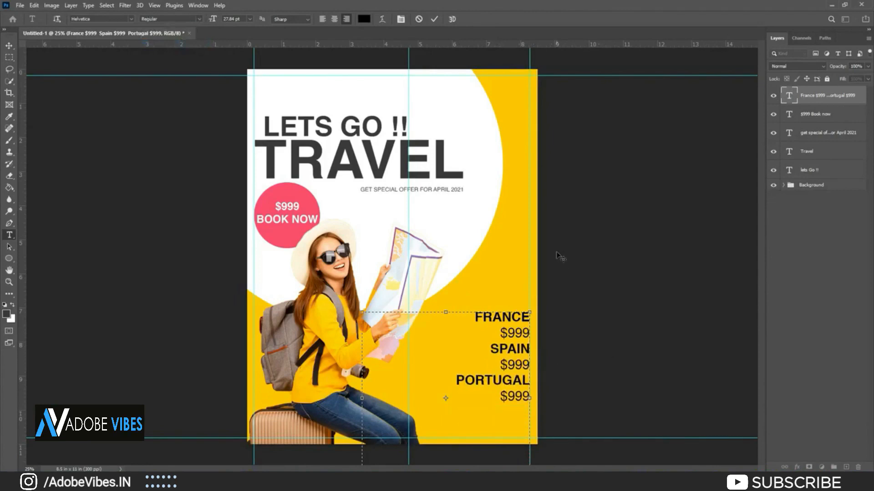
left_click(434, 19)
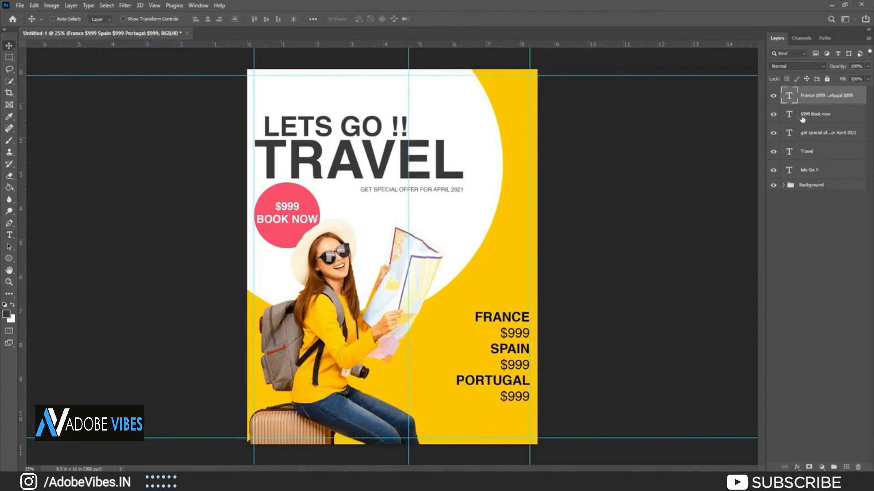
- Set the country price list's leading to 39 pt and close the character settings
double_click(789, 95)
left_click(401, 20)
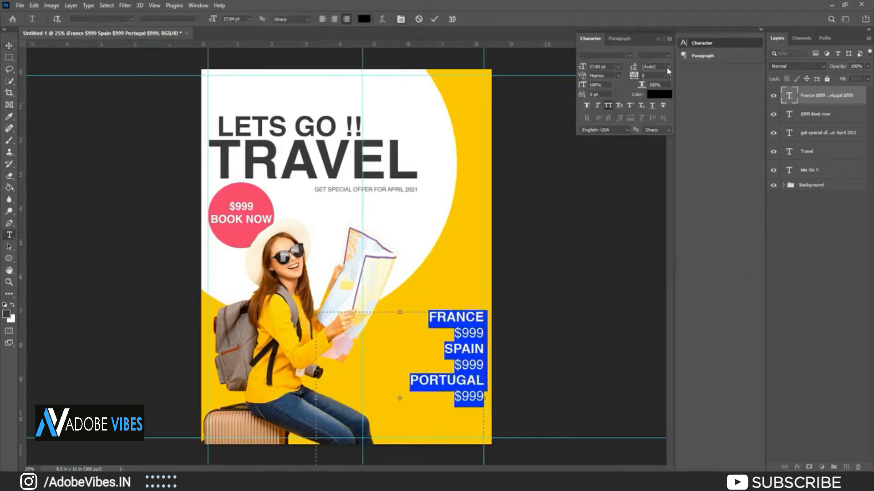
left_click_drag(633, 69, 638, 69)
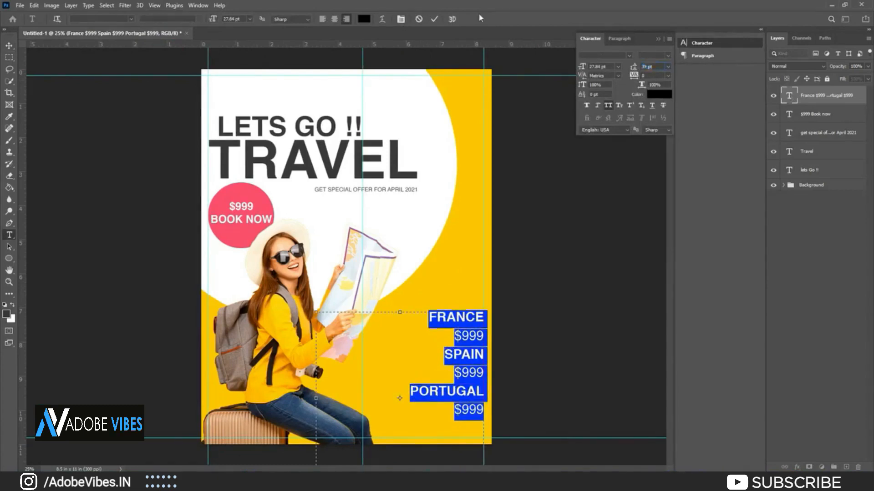
left_click(434, 19)
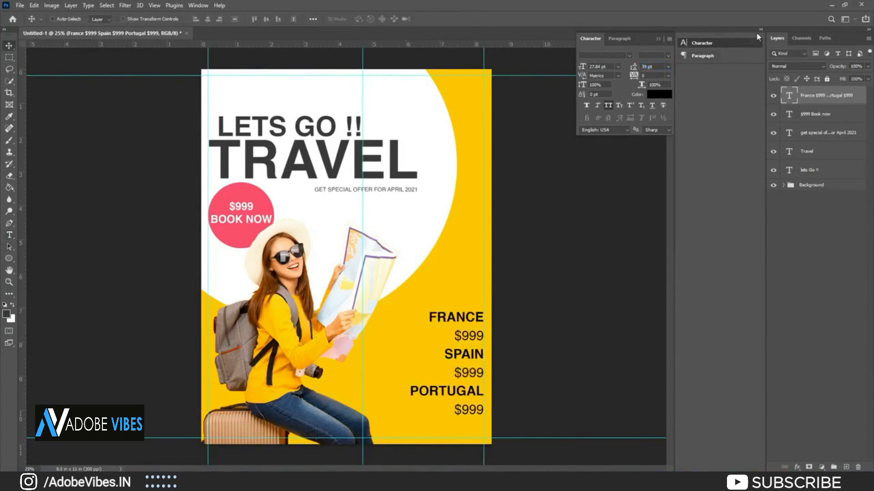
left_click(669, 39)
left_click(712, 228)
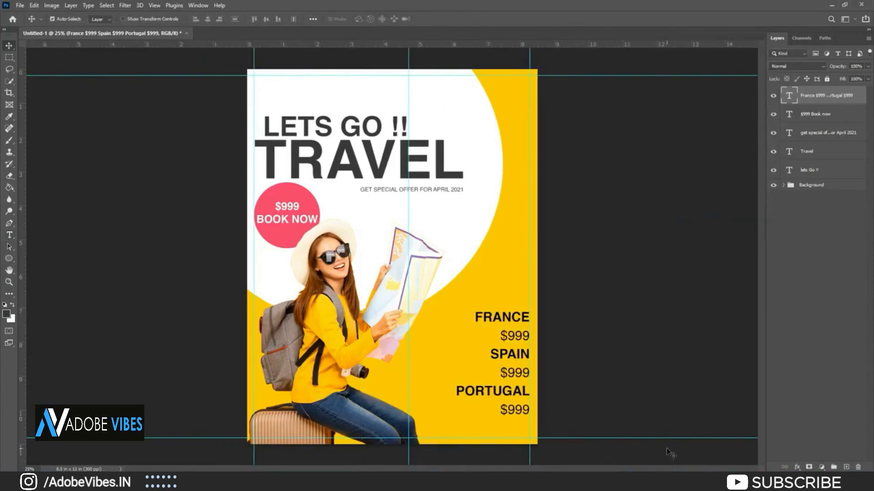
- Scale down the country price list slightly, keeping its right edge on the right margin guide
key("ctrl+t")
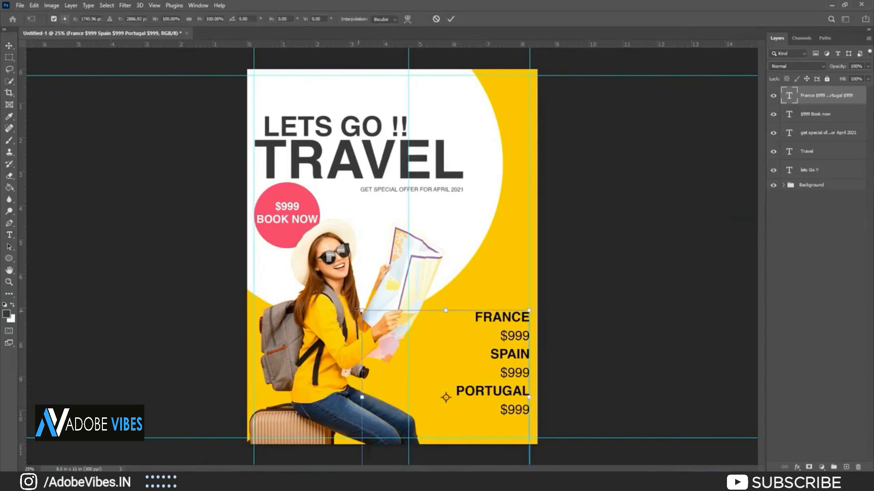
left_click_drag(361, 310, 393, 342)
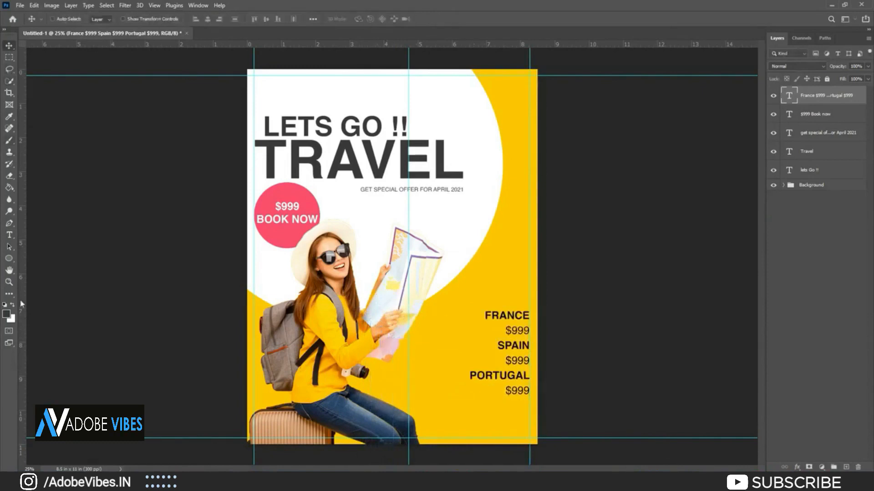
- Switch to Notepad and copy the Lorem Ipsum paragraph below the country price entries
left_click(8, 258)
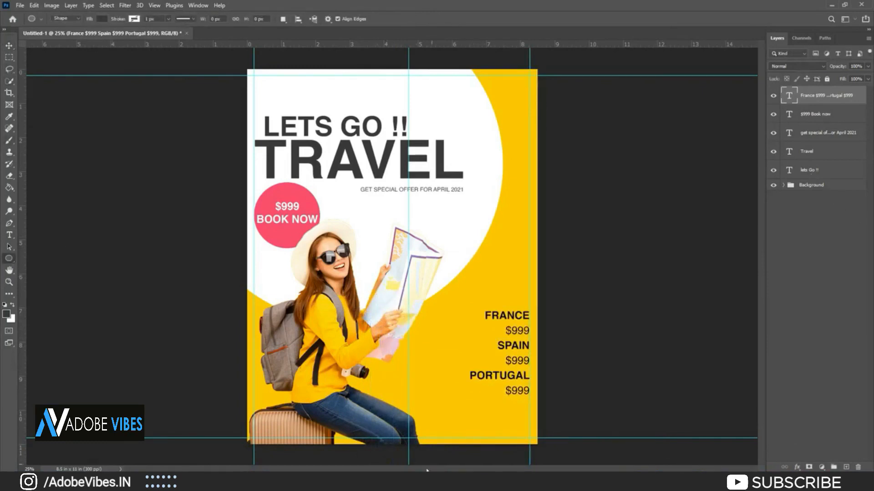
left_click(427, 481)
scroll(674, 355, "down", 2)
left_click_drag(636, 389, 483, 342)
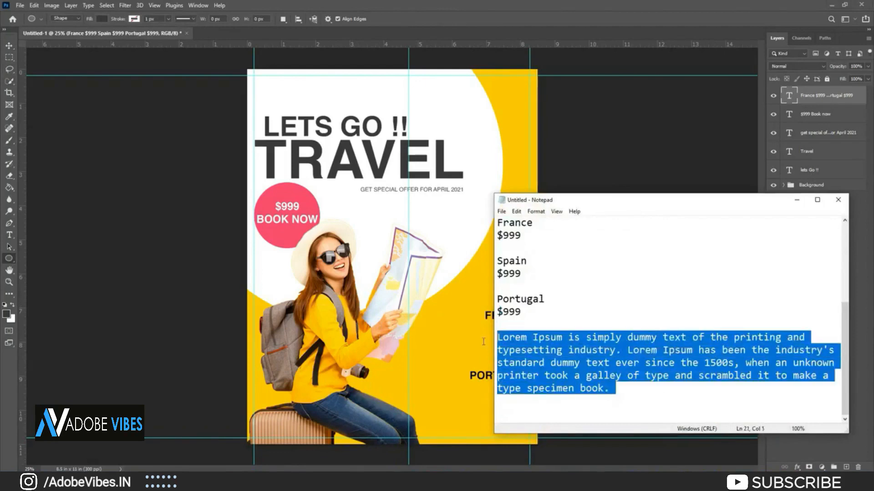
left_click(797, 199)
- Add a paragraph text box between the country price list and the lower margin guide, containing the copied Lorem Ipsum text
key("ctrl+plus")
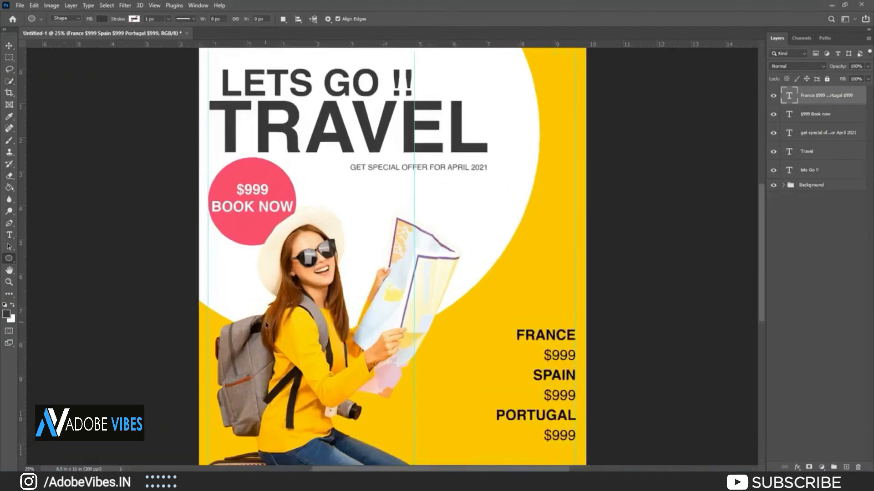
scroll(616, 250, "down", 5)
key("t")
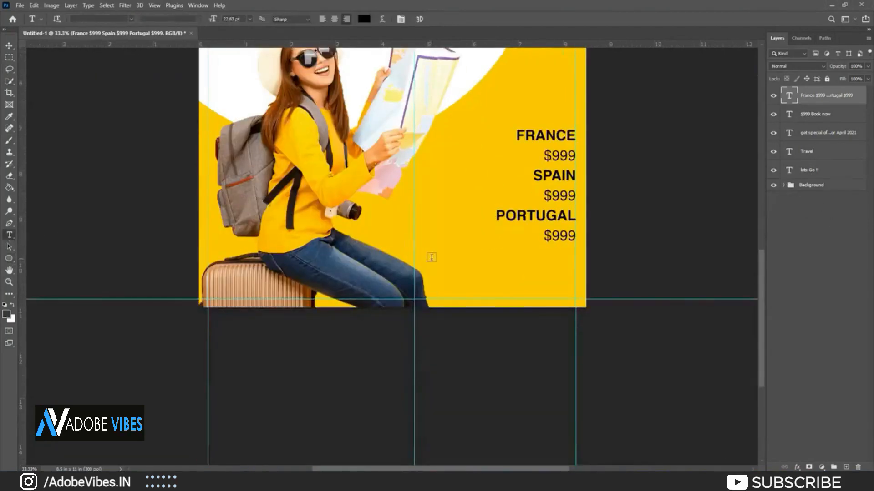
left_click_drag(433, 257, 576, 299)
type("LOREM IPSUM IS SIMPLY DUMMY TEXT OF THE PRINTING AND TYPESETTING INDUSTRY. LOREM")
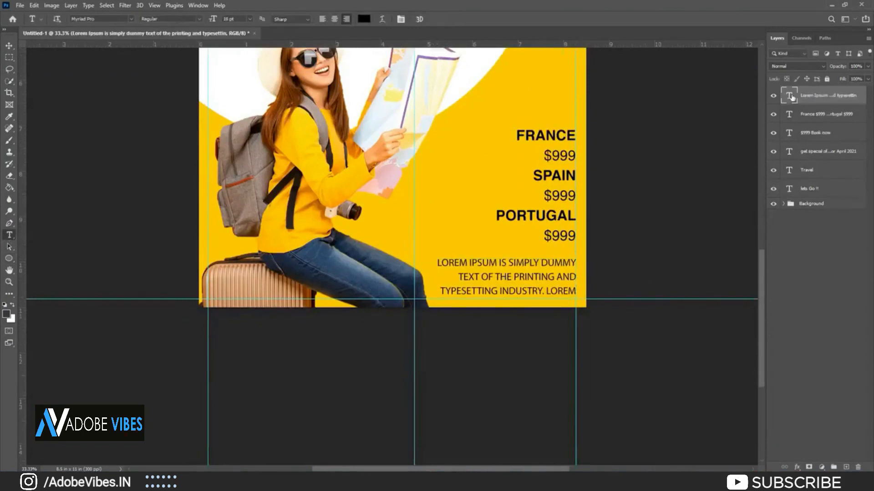
- Set the Lorem Ipsum paragraph to 10 pt and justify it with the last line aligned left
key("ctrl+a")
left_click(249, 19)
left_click(244, 64)
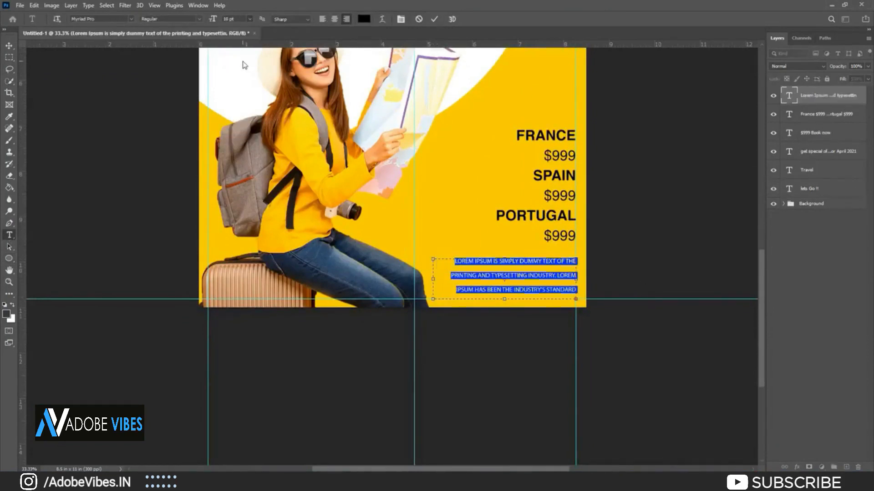
left_click(335, 19)
left_click(400, 19)
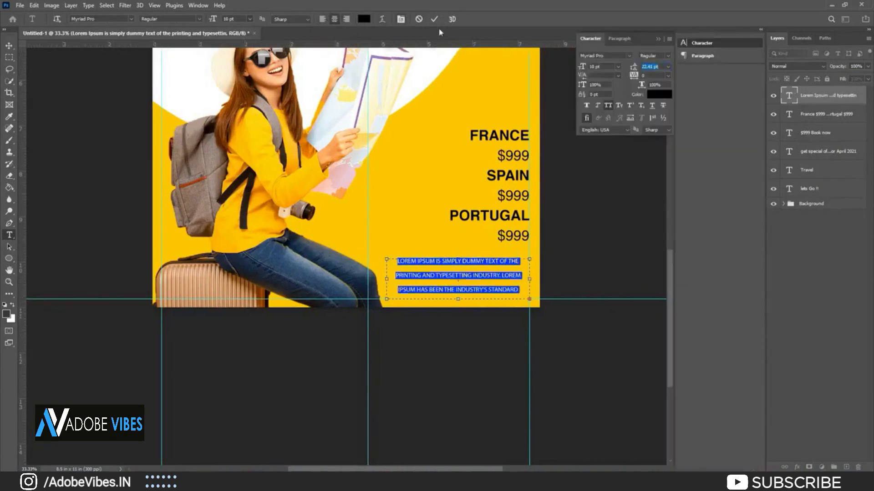
left_click(620, 38)
left_click(624, 55)
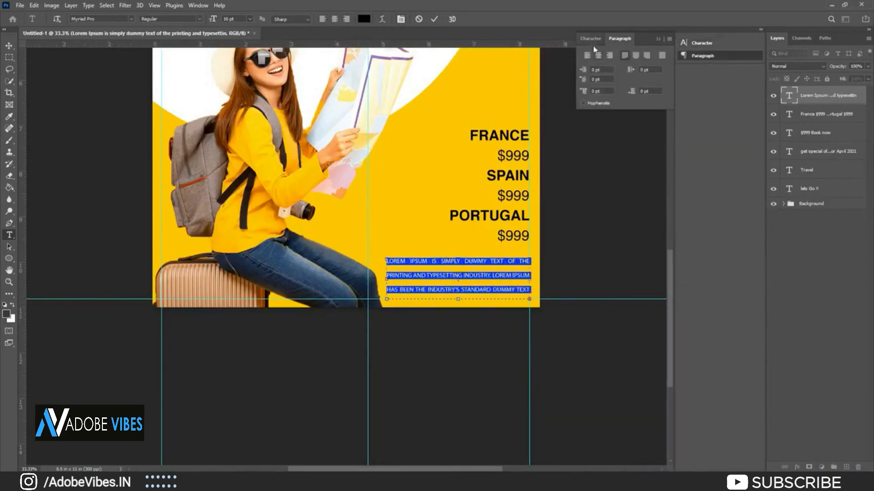
- Set the Lorem Ipsum paragraph's leading to Auto
left_click(590, 38)
left_click(667, 67)
left_click(656, 75)
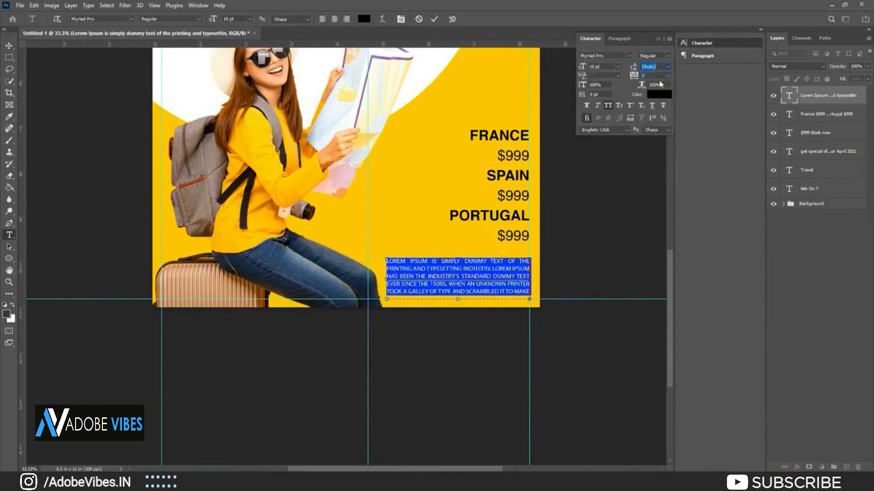
- Reduce the Lorem Ipsum paragraph's font size to 8 pt, commit the text and close the character settings
left_click(618, 67)
left_click(612, 101)
left_click(618, 67)
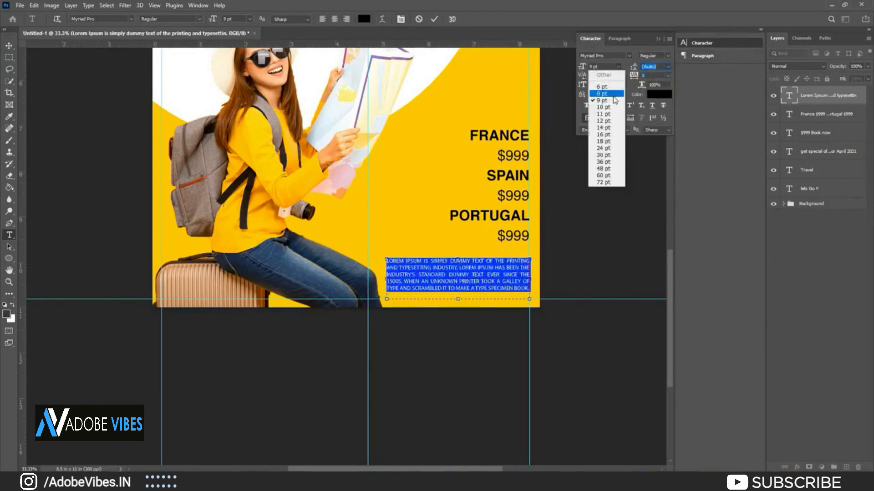
left_click(611, 93)
key("ctrl+Return")
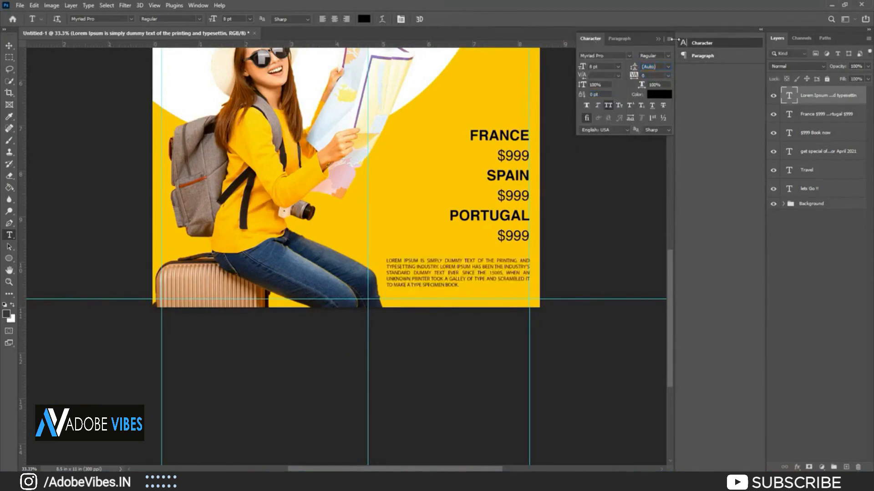
left_click(670, 39)
left_click(692, 222)
key("ctrl+0")
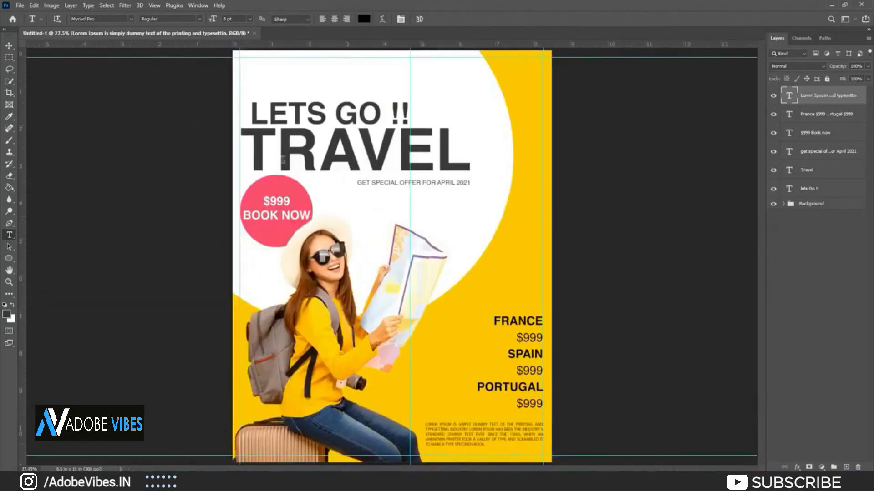
left_click(11, 47)
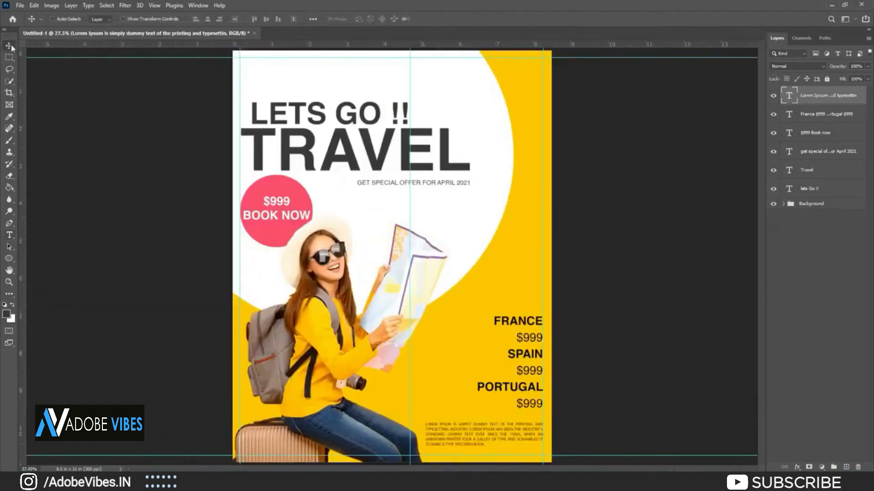
- Draw a circle about 0.61 in wide on the yellow area above FRANCE, with a white stroke and no fill
left_click(9, 259)
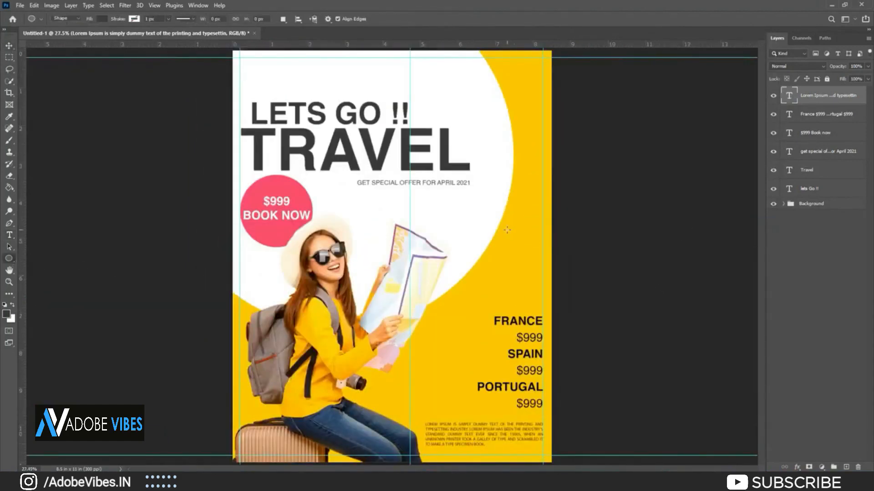
left_click_drag(506, 230, 531, 254)
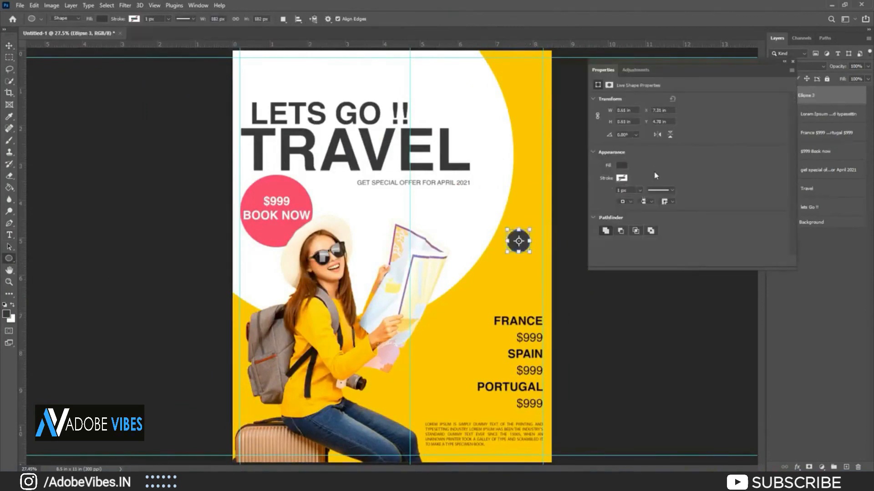
left_click(622, 179)
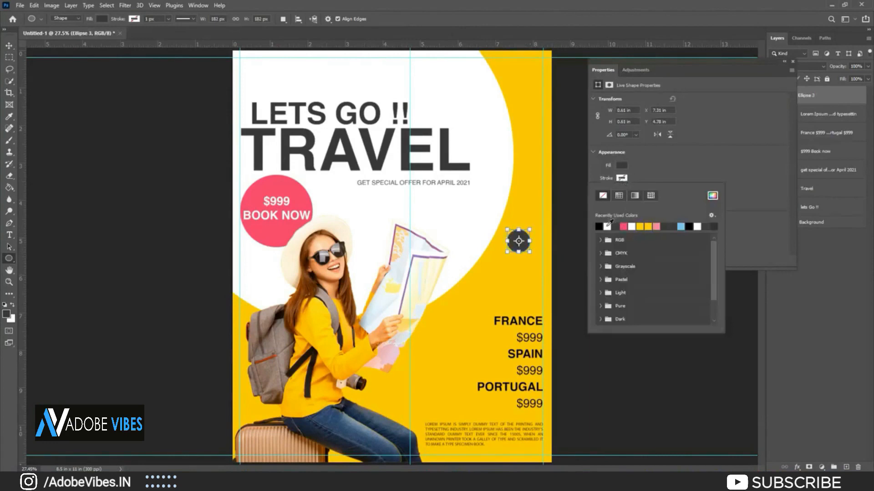
left_click(607, 226)
left_click(622, 165)
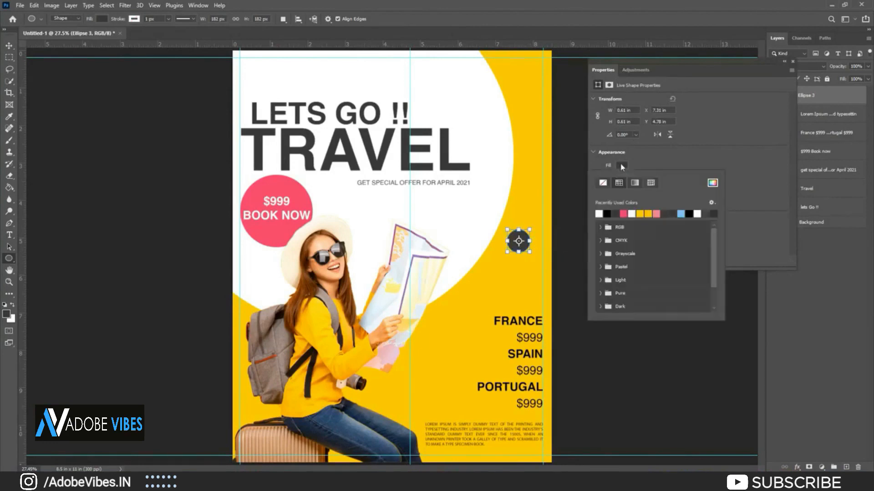
left_click(603, 184)
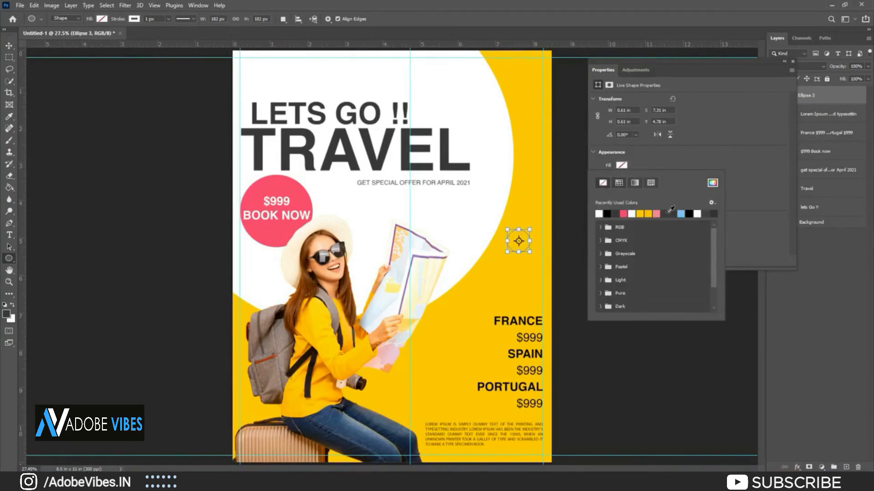
- Thicken the small circle's white stroke into a clear ring and close its shape properties
left_click(169, 20)
mouse_move(168, 28)
left_mouse_down()
mouse_move(180, 30)
mouse_move(171, 31)
left_mouse_up()
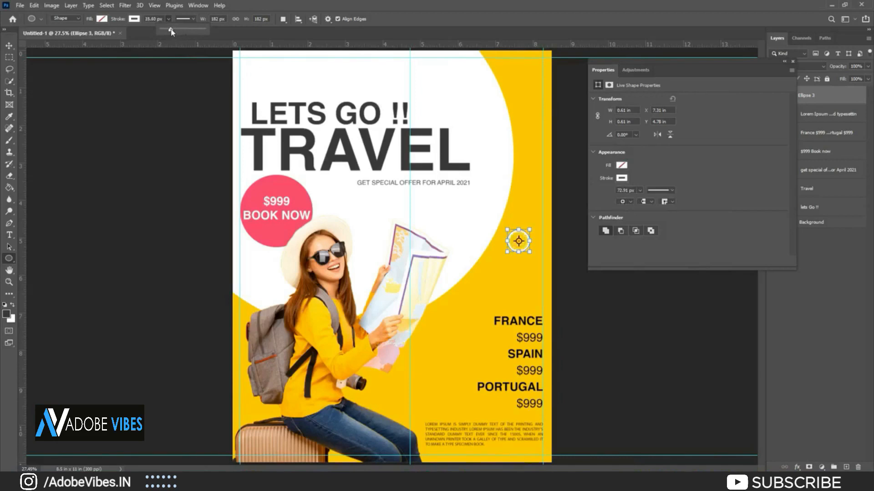
left_click(792, 62)
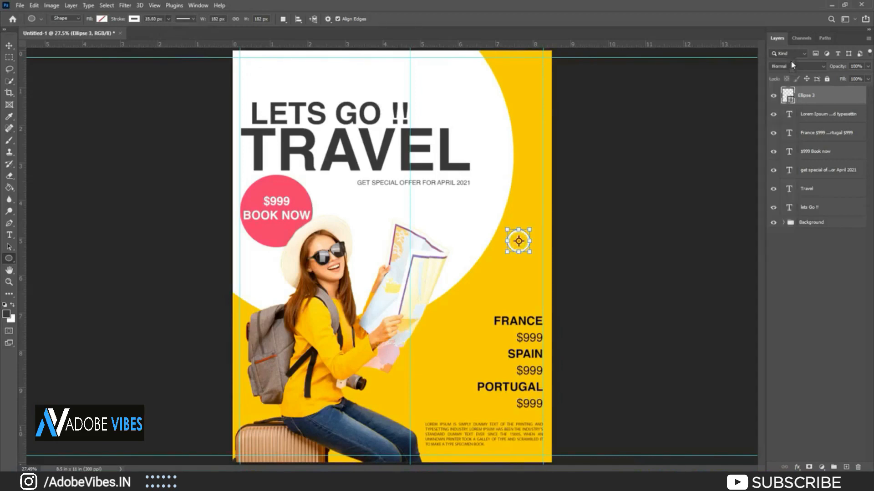
- Duplicate the white ring and move the copy up to the yellow area near the flyer's upper margin guide
key("v")
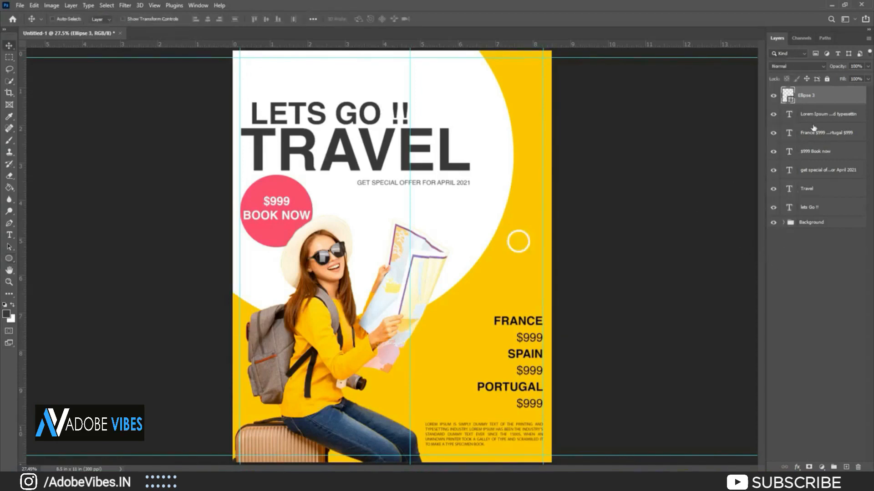
key("ctrl+j")
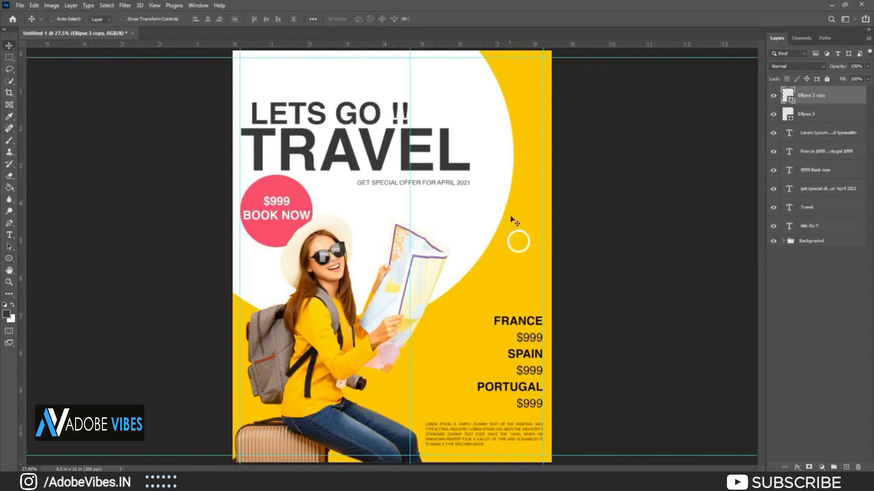
left_click_drag(519, 246, 514, 73)
- Try to recolor the duplicated ring through its shape fill color, using the BOOK NOW circle's pink f93a6e
double_click(790, 100)
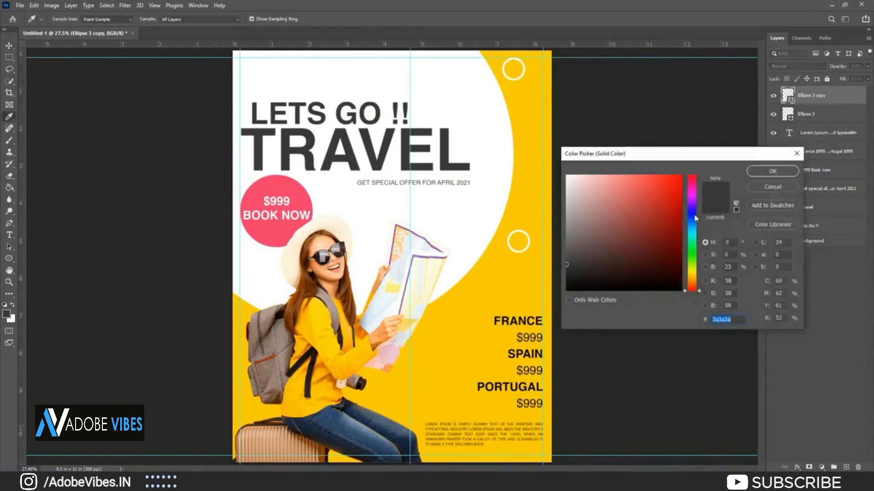
left_click(276, 181)
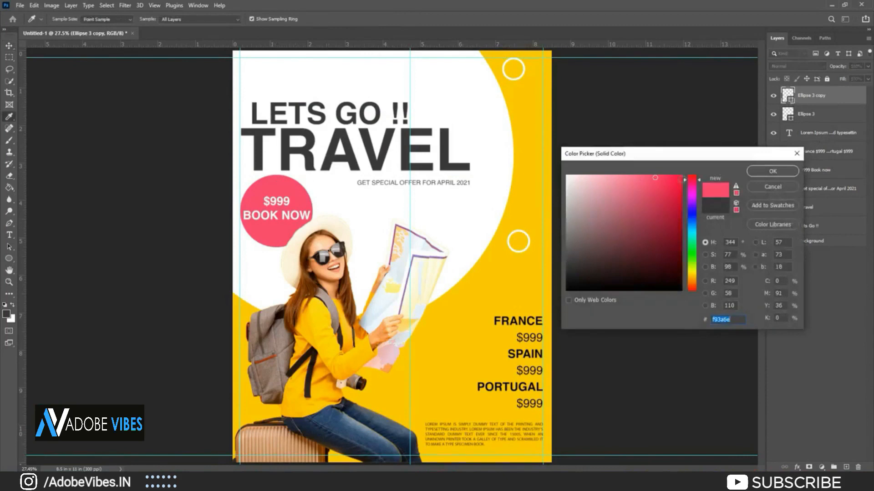
left_click(768, 172)
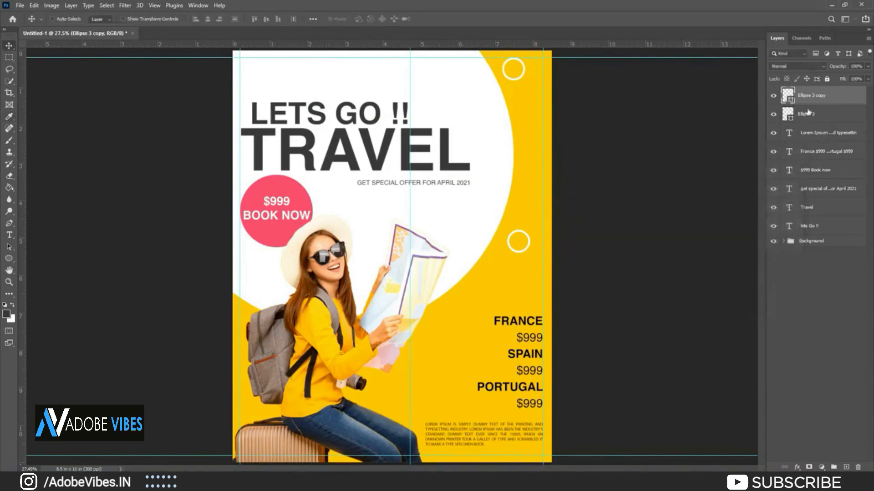
double_click(792, 101)
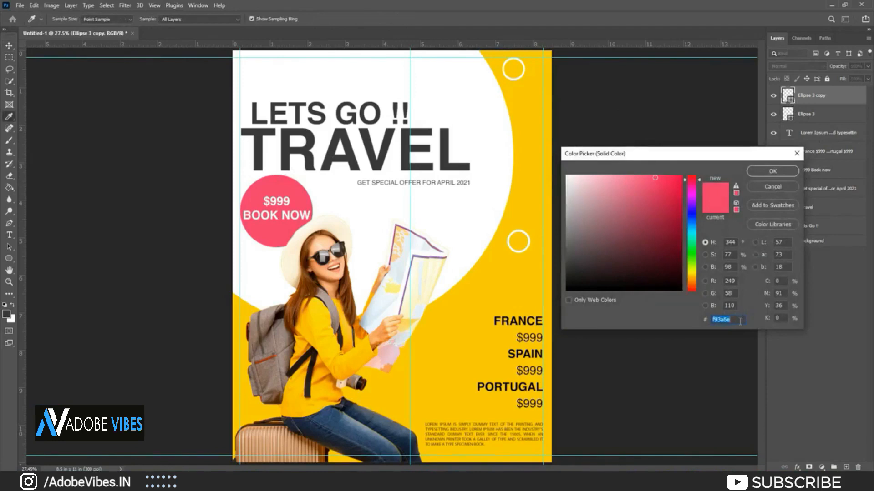
left_click(770, 173)
- Add a Drop Shadow effect to the duplicated ring with a distance of 22 px
right_click(809, 93)
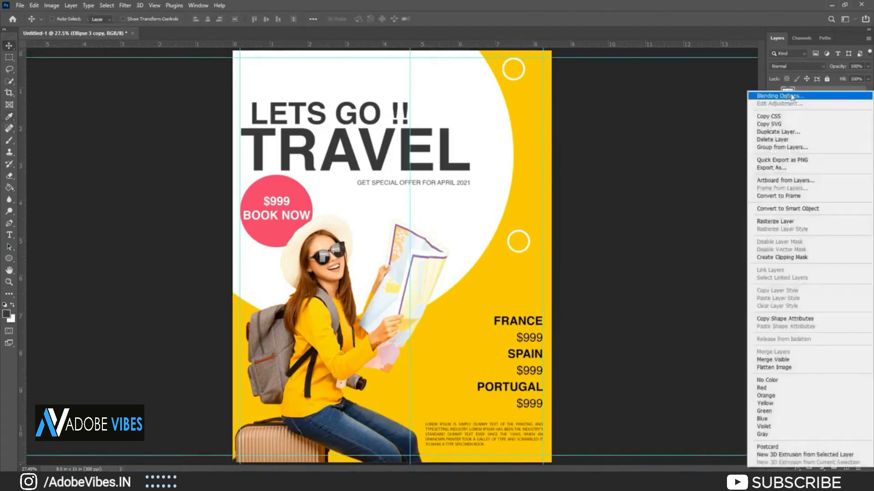
left_click(806, 93)
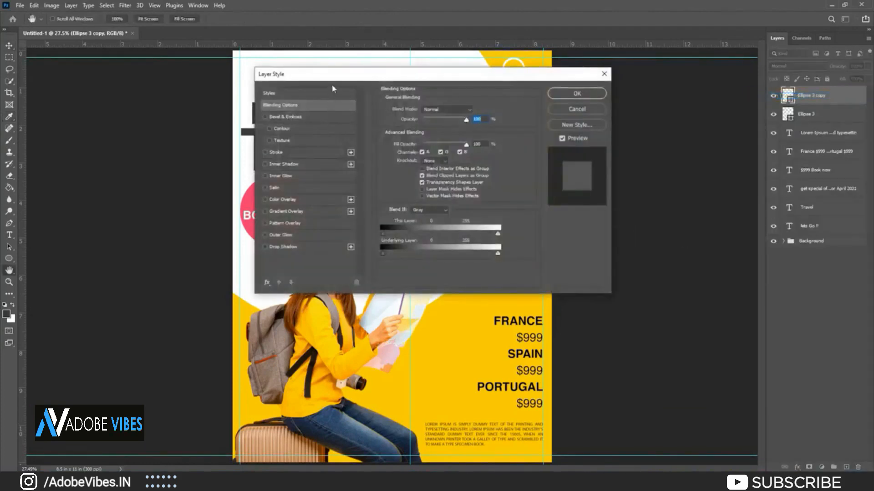
left_click_drag(339, 76, 628, 95)
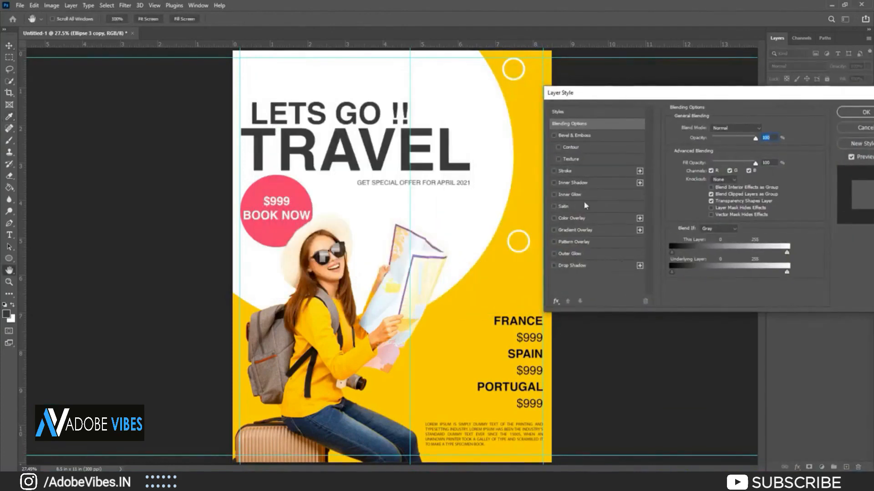
left_click(554, 265)
left_click(572, 266)
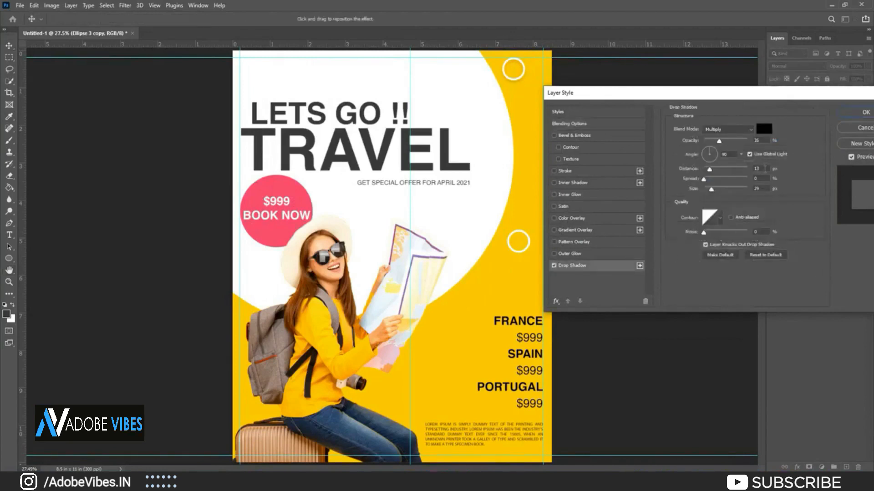
left_click(757, 169)
type("22")
- Apply a Color Overlay to the duplicated ring using the BOOK NOW circle's pink, and confirm the layer style
left_click(561, 219)
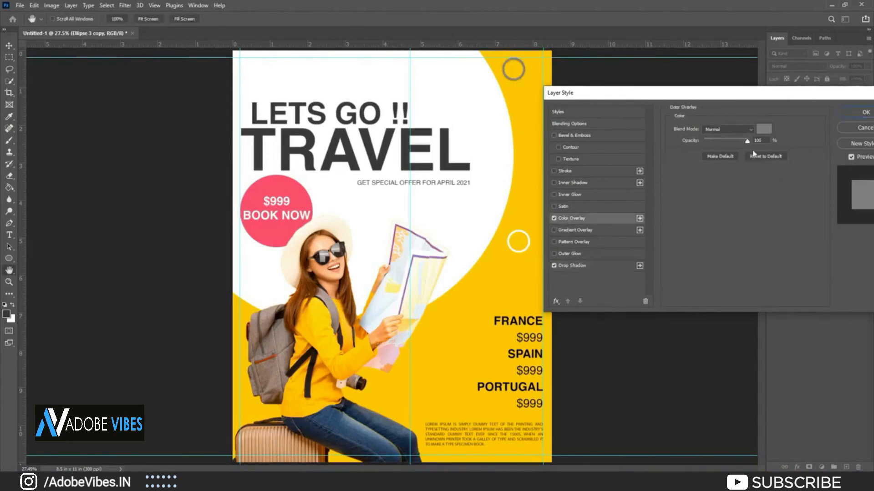
left_click(764, 129)
left_click(286, 200)
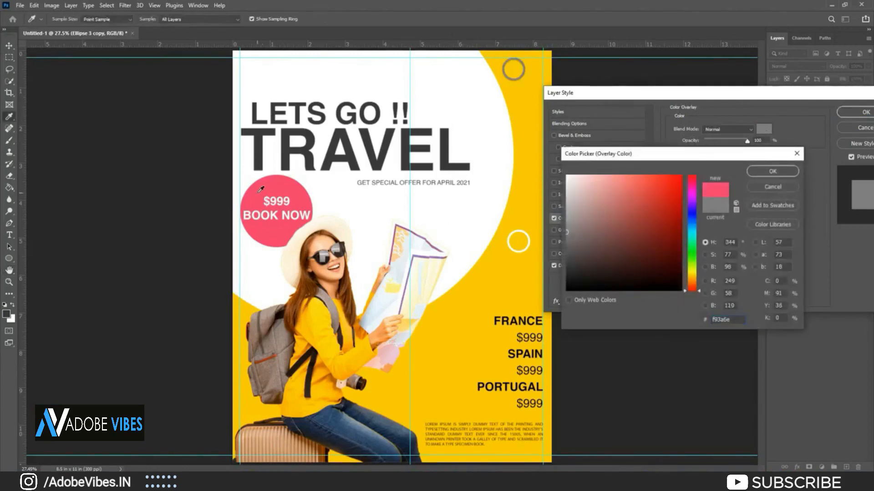
left_click(790, 171)
left_click(860, 113)
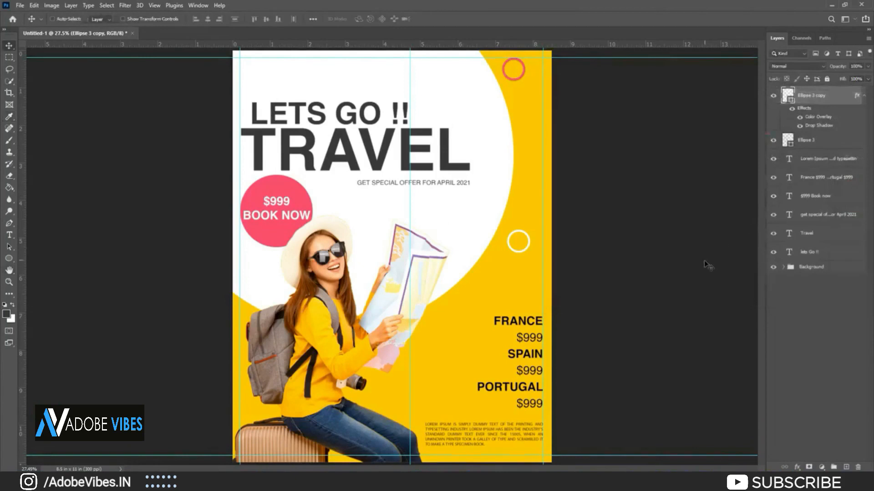
- Move the pink ring onto the white area above the headline, slightly right of the vertical center guide
left_click_drag(515, 77, 420, 78)
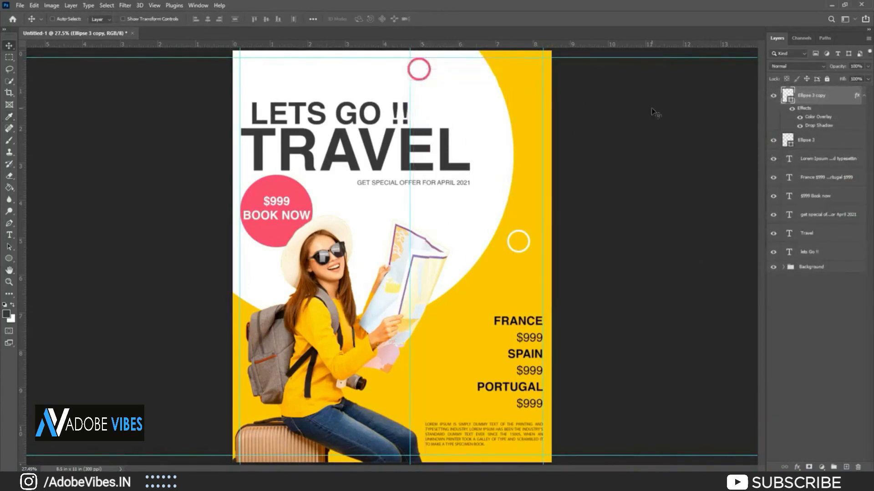
key("shift+Right")
key("shift+Right")
key("shift+Right")
key("shift+Down")
- Copy the pink ring's layer style to the white ring and hide the white ring's Color Overlay, keeping its Drop Shadow
right_click(427, 77)
left_click(636, 109)
right_click(826, 95)
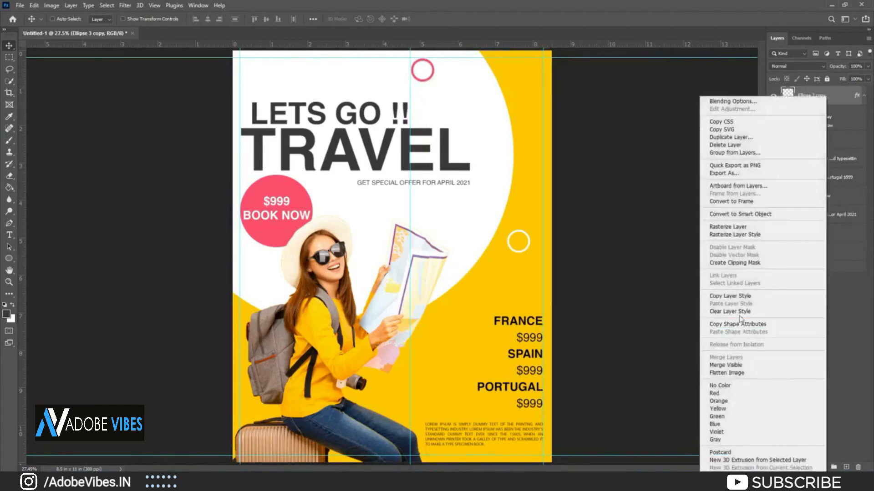
left_click(738, 297)
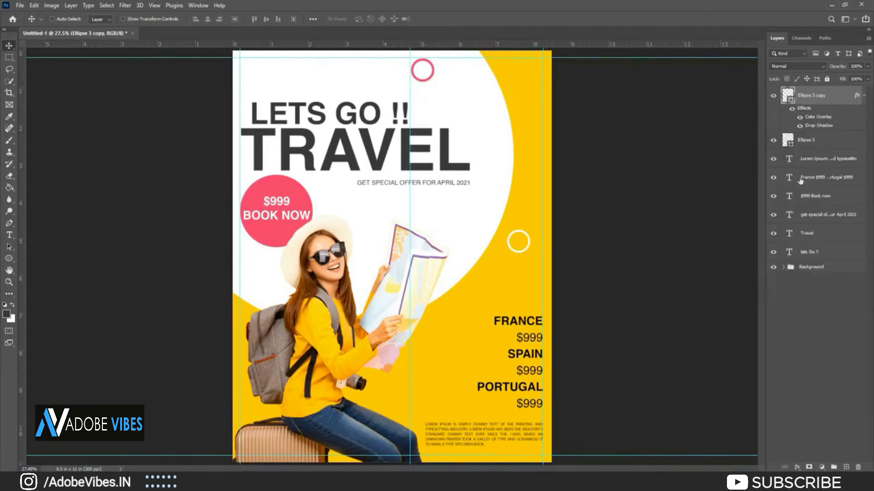
left_click(804, 141)
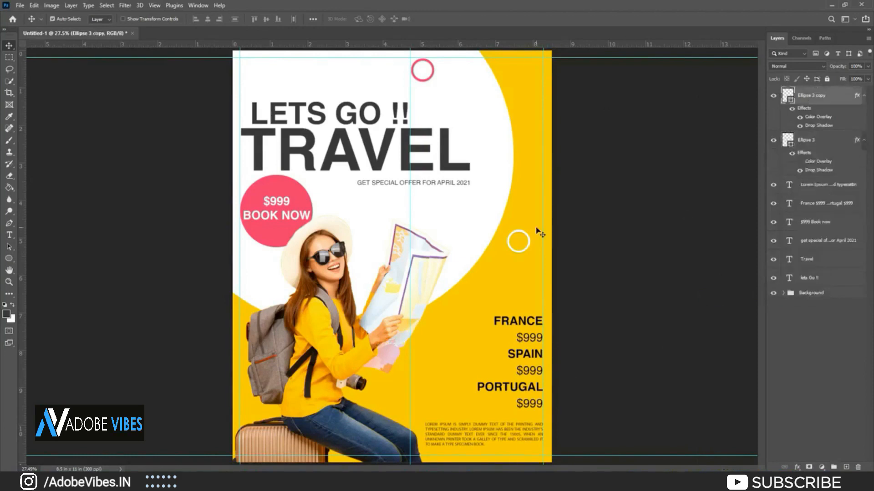
key("t")
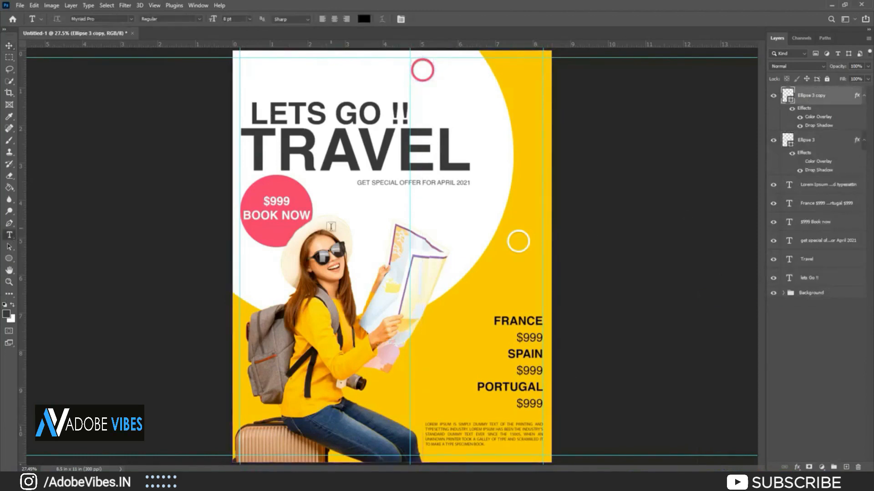
left_click(443, 208)
key("ctrl+plus")
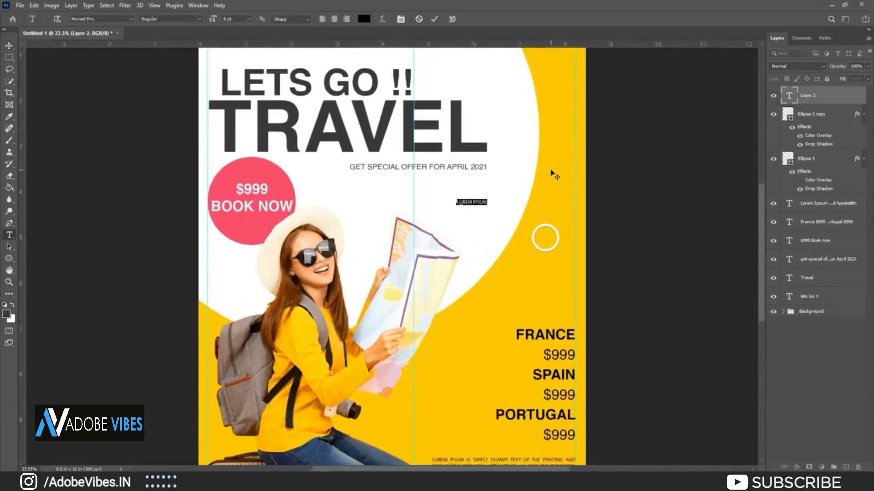
type("=")
left_click(434, 19)
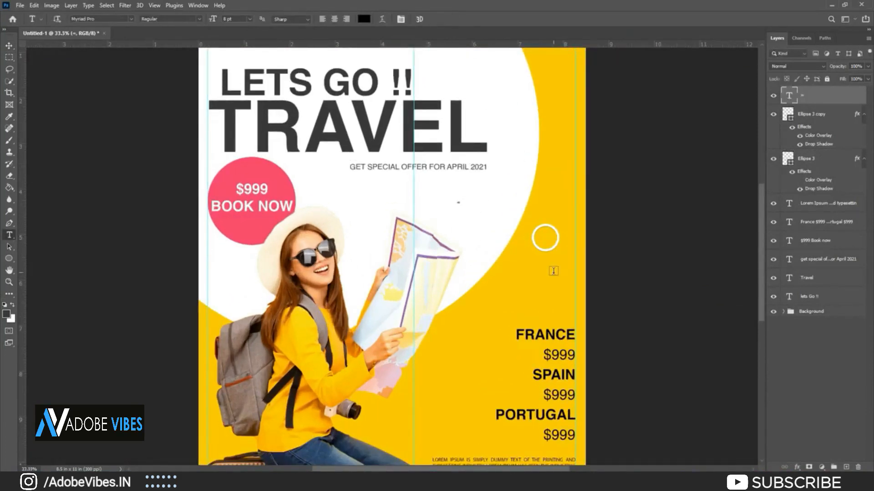
- Add a "+" text in the area between the map and the white ring, scaling it to about 0.98 in wide
left_click(469, 212)
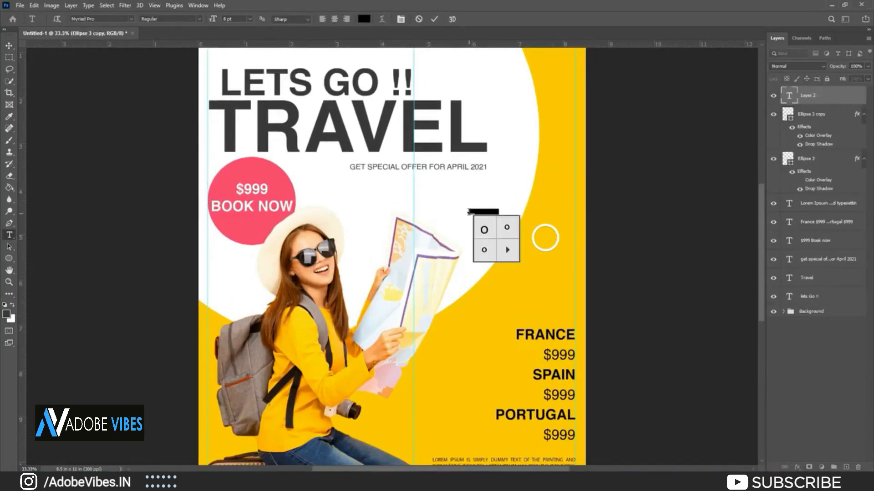
key("ctrl+plus")
type("+")
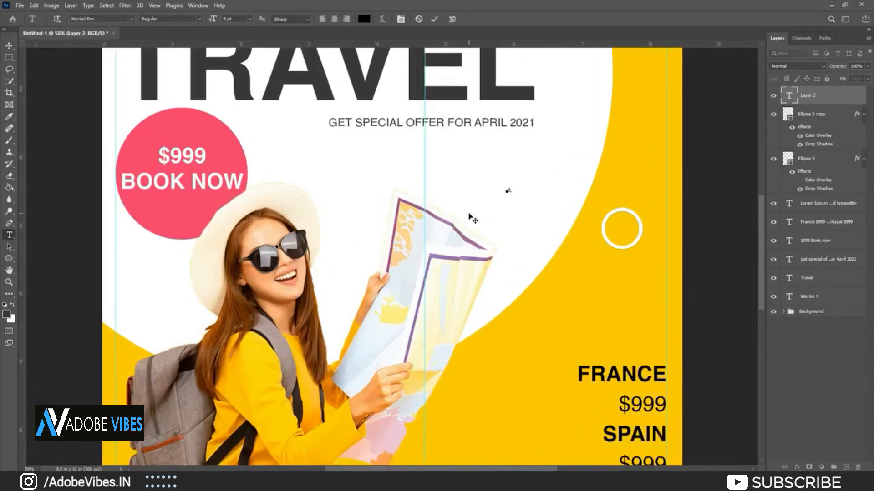
left_click(434, 19)
key("ctrl+t")
left_click_drag(512, 193, 610, 262)
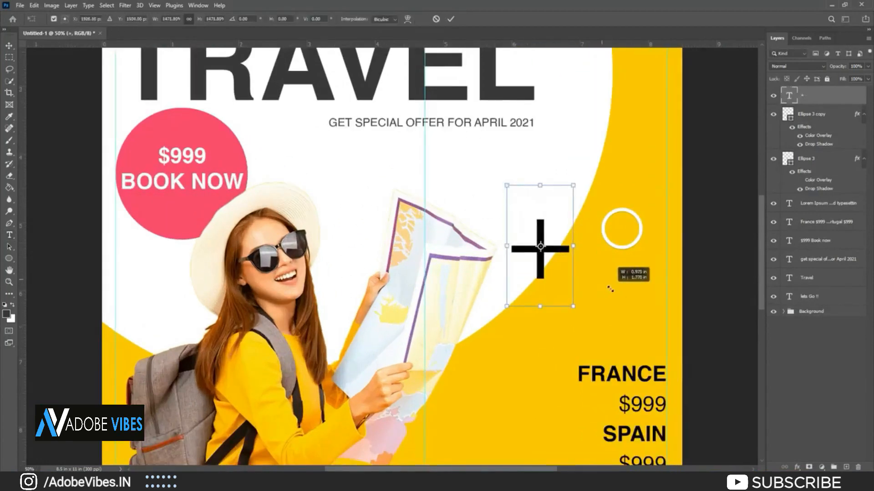
key("ctrl+0")
left_click(9, 45)
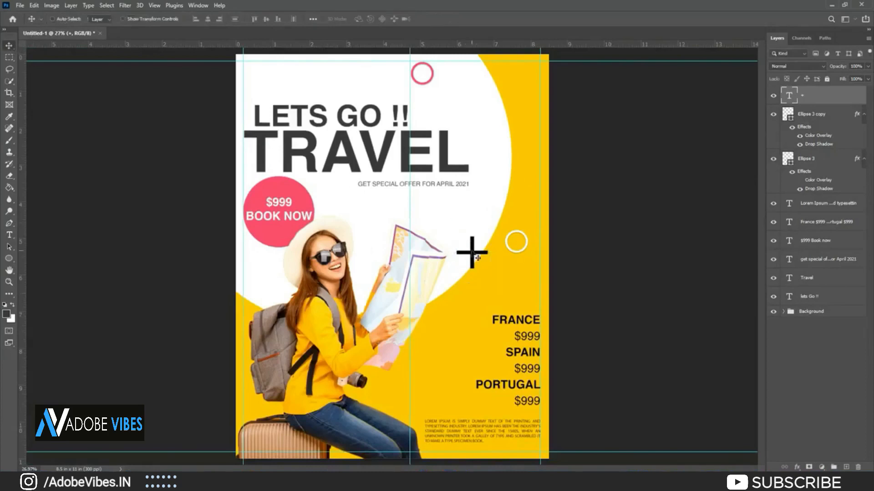
- Move the plus sign to the flyer's top-left corner above the headline and scale it down
left_click_drag(471, 257, 269, 93)
key("ctrl+t")
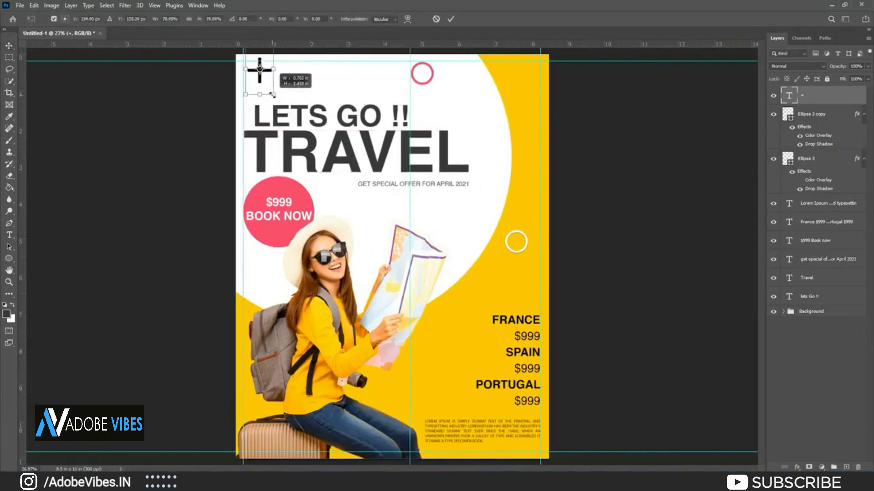
left_click(450, 18)
key("shift+Down")
key("shift+Down")
key("shift+Down")
key("shift+Down")
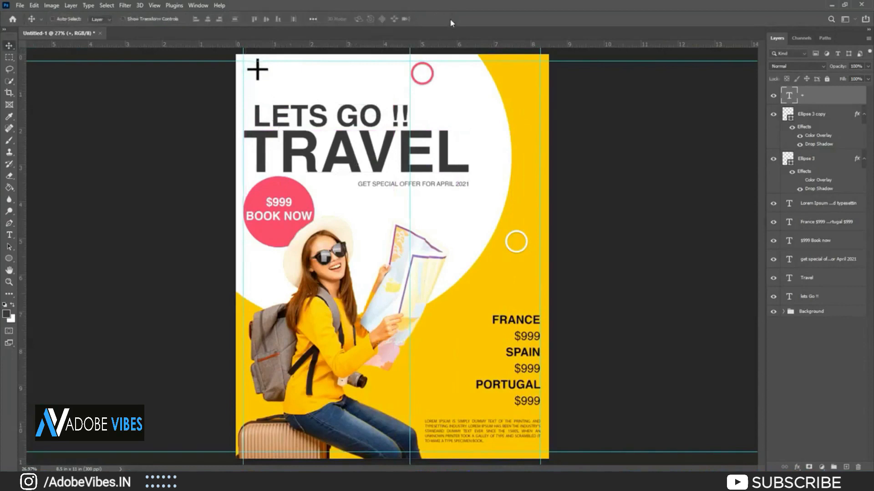
- Set the plus sign's text color to blue 1498ff
double_click(788, 95)
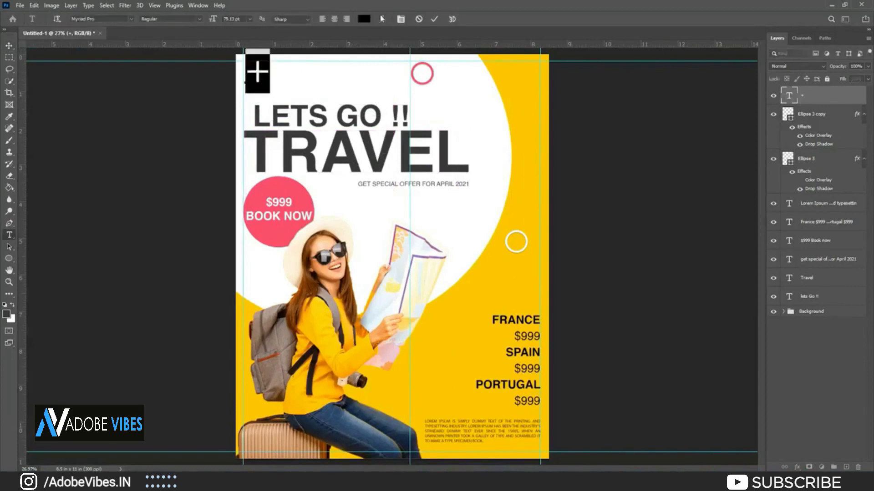
left_click(364, 19)
key("ctrl+v")
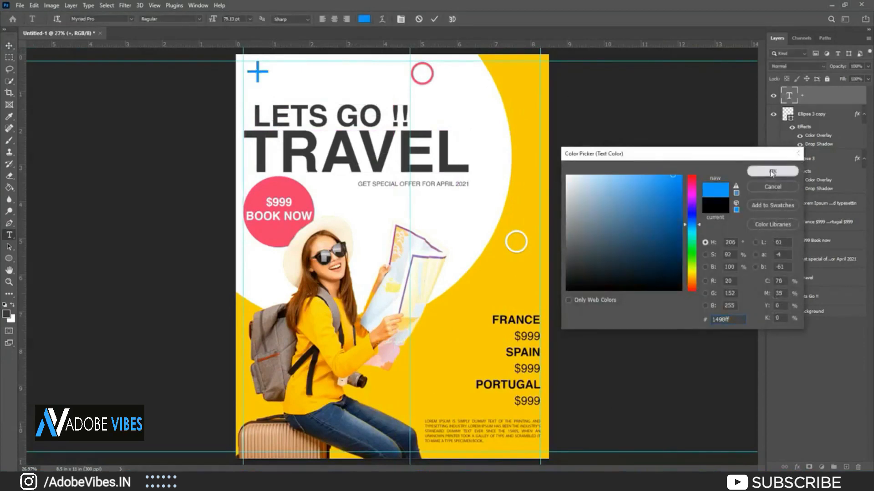
left_click(772, 171)
left_click(434, 19)
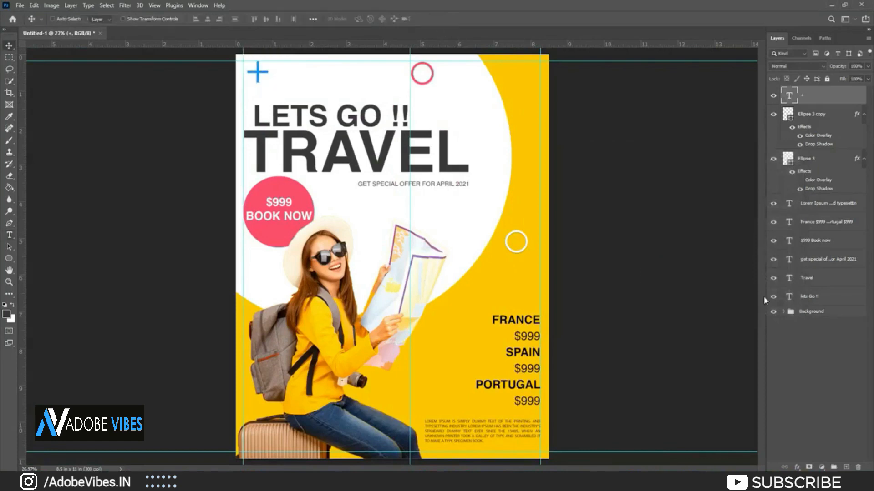
- Add a "Call:" text line with the contact phone number below the special offer line
left_click(9, 235)
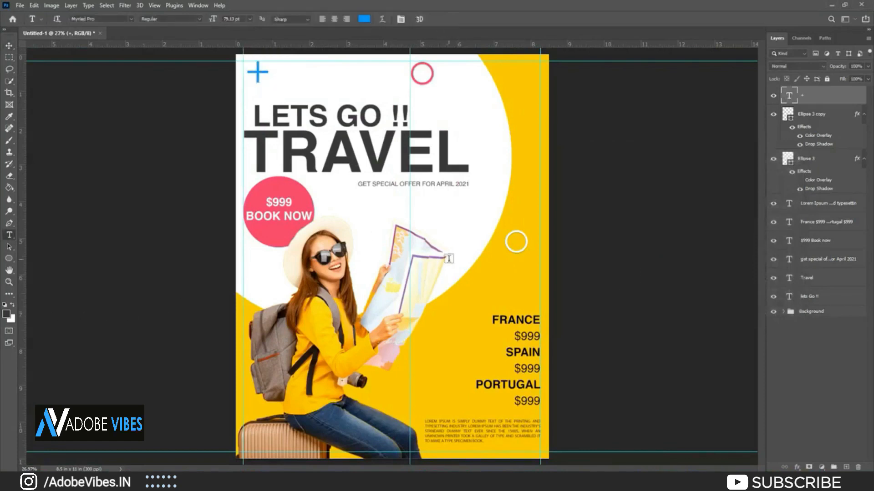
left_click(417, 205)
type("CALL")
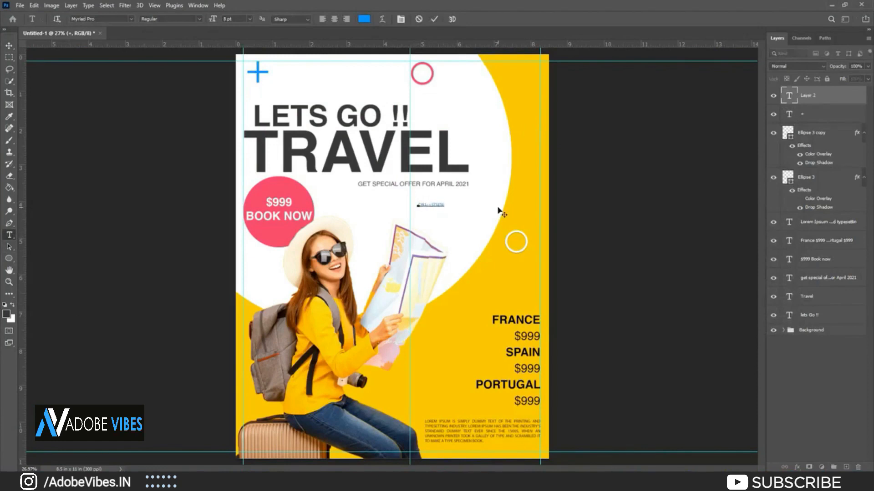
left_click(434, 19)
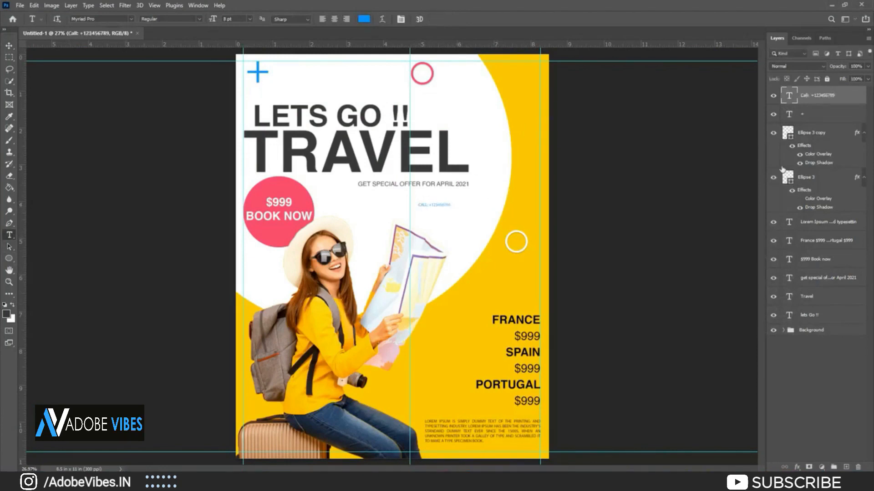
- Set the call line's font size to 16 pt and its color to the BOOK NOW circle's pink, f93a6e
double_click(789, 96)
left_click(250, 19)
left_click(239, 87)
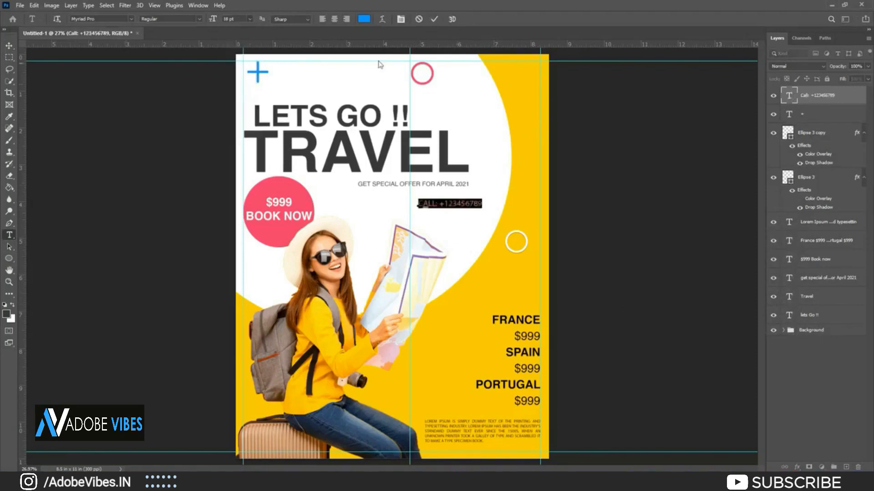
left_click(434, 19)
double_click(789, 96)
left_click(364, 19)
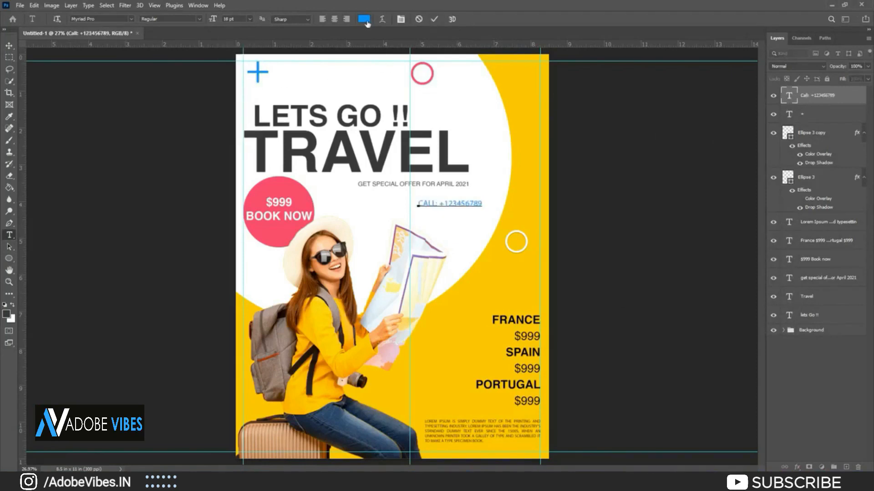
left_click(291, 177)
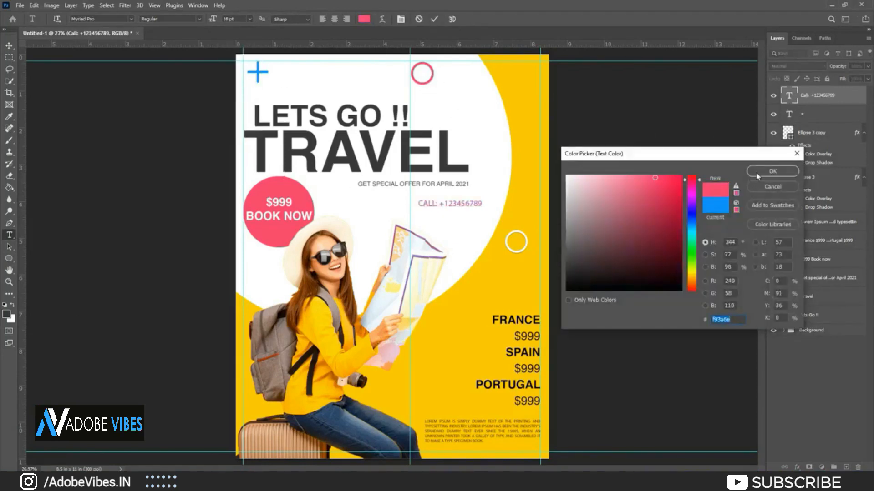
left_click(758, 174)
left_click(434, 19)
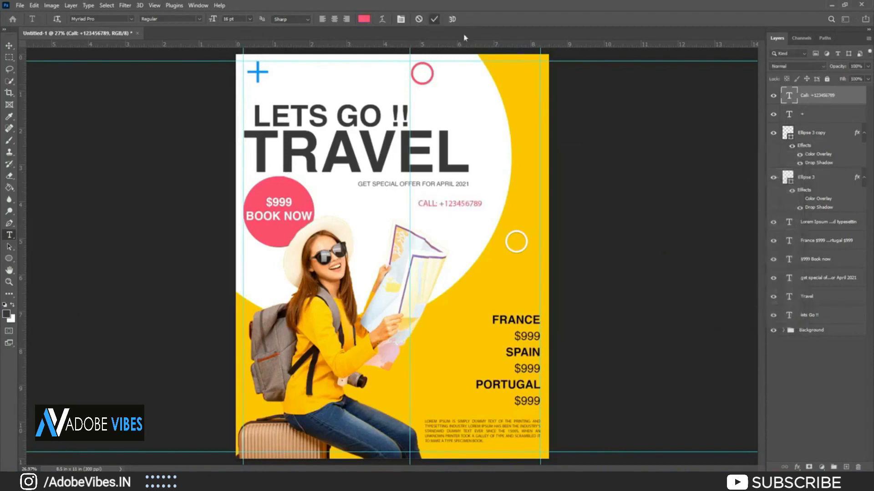
- Nudge the call line left until it sits just beside the BOOK NOW circle
left_click(9, 44)
key("shift+Left")
key("shift+Left")
key("shift+Left")
key("shift+Left")
key("shift+Left")
key("shift+Left")
key("shift+Left")
key("shift+Left")
key("shift+Left")
key("shift+Left")
key("shift+Left")
key("shift+Left")
key("shift+Left")
key("shift+Left")
key("shift+Left")
key("shift+Left")
key("shift+Left")
key("shift+Left")
key("shift+Left")
key("shift+Left")
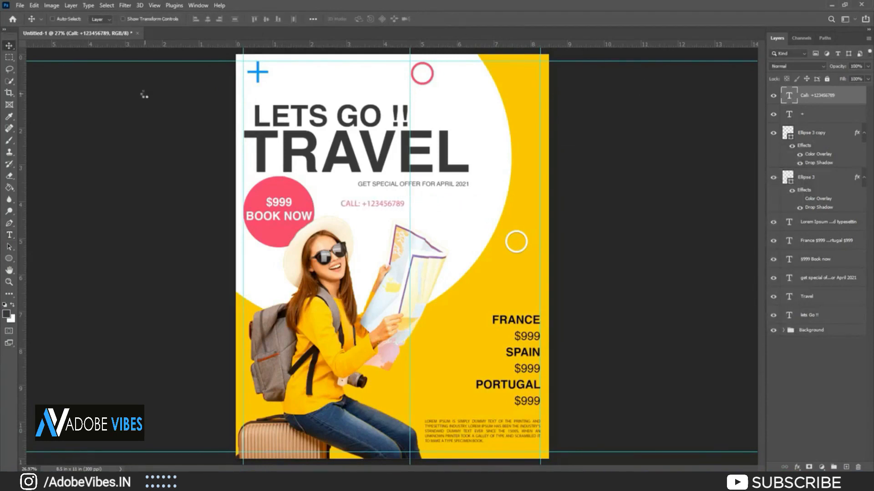
key("shift+Left")
key("shift+Left")
key("shift+Left")
key("shift+Left")
key("shift+Left")
key("shift+Left")
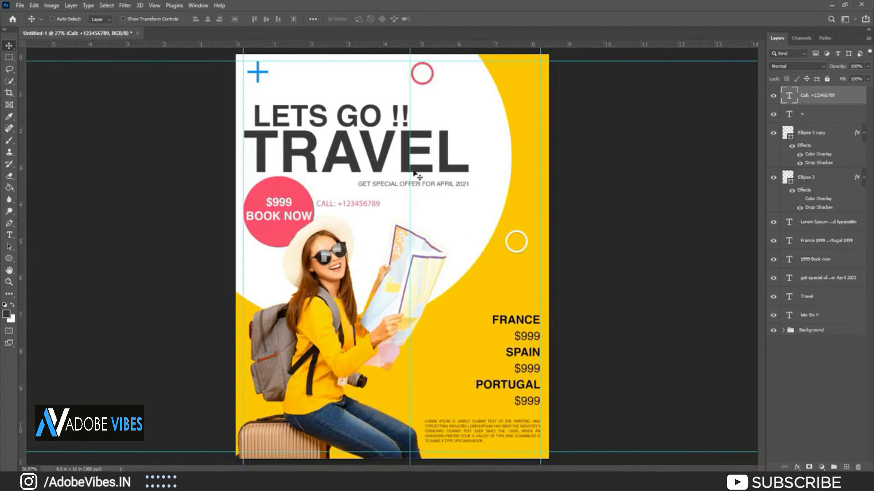
key("t")
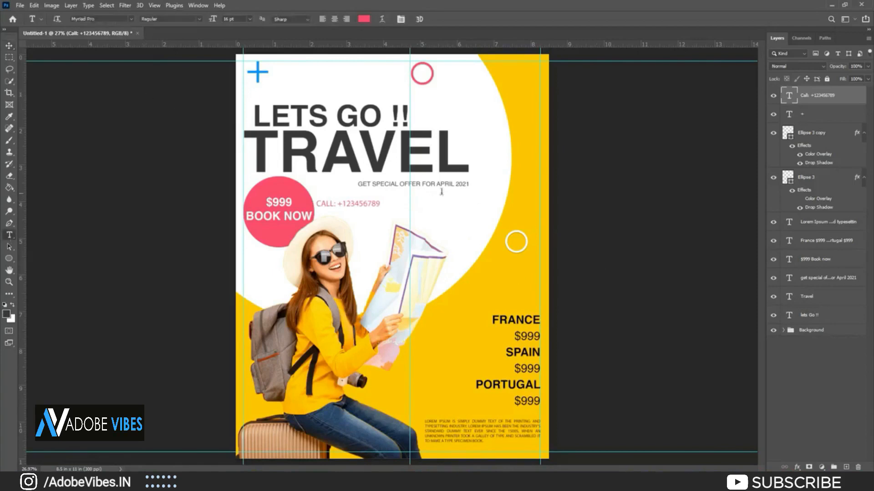
left_click(451, 213)
type("ww")
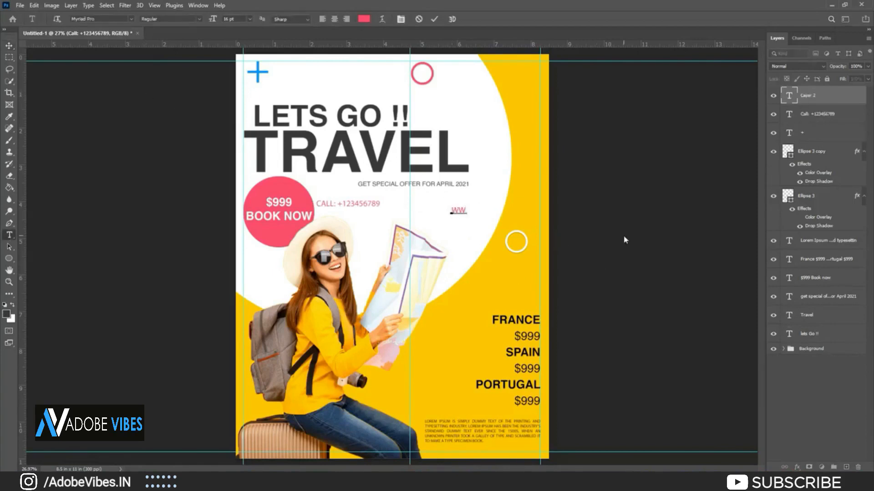
type("w.demotrav")
key("BackSpace")
key("BackSpace")
key("BackSpace")
type("ravel.com")
key("ctrl+Return")
- Recolor the website text with the dark gray sampled from the LETS GO headline
double_click(789, 96)
left_click(364, 19)
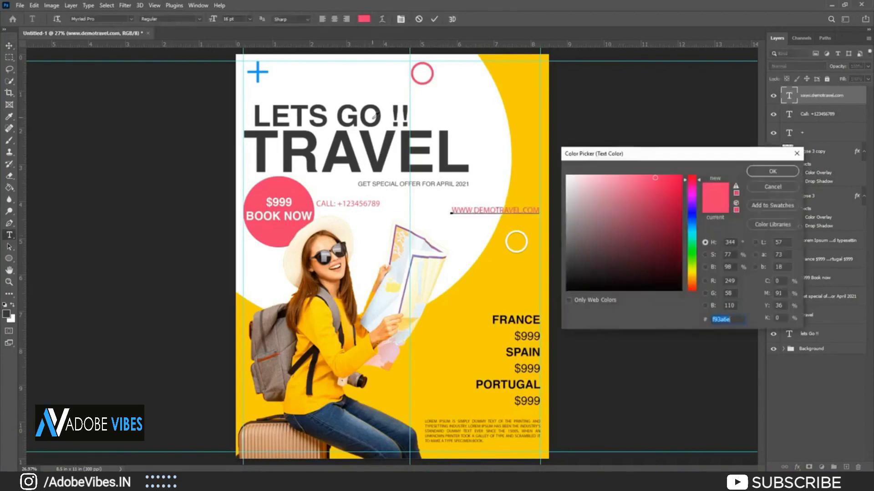
left_click(375, 117)
left_click(773, 171)
- Turn off All Caps for the website text and move it to the flyer's top-right corner, ending at the right margin guide
left_click(400, 19)
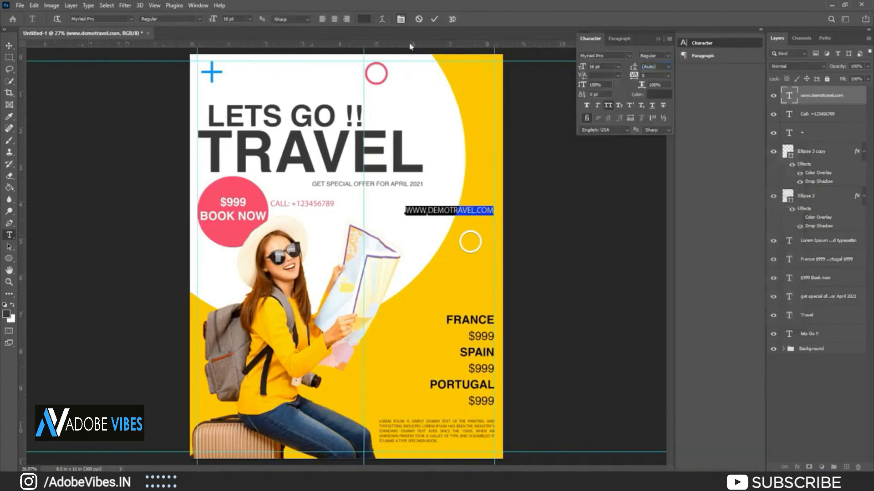
left_click(608, 105)
left_click(669, 39)
left_click(701, 223)
key("ctrl+Return")
key("v")
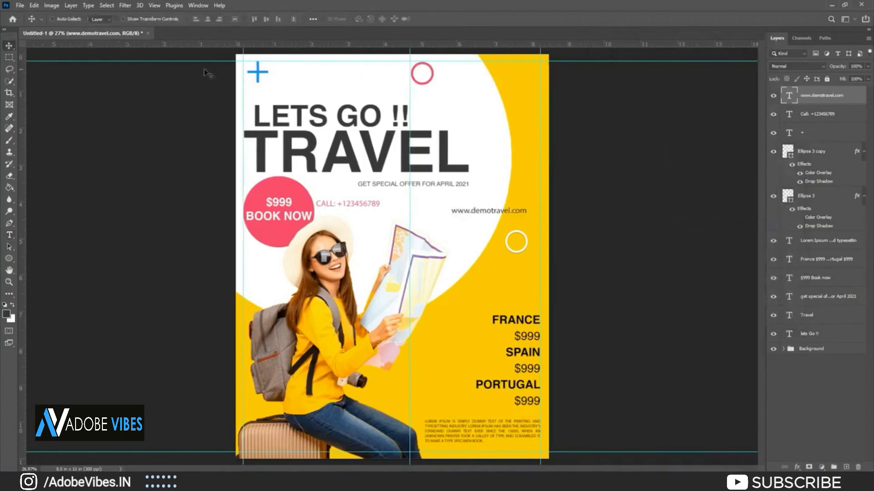
left_click_drag(482, 211, 496, 65)
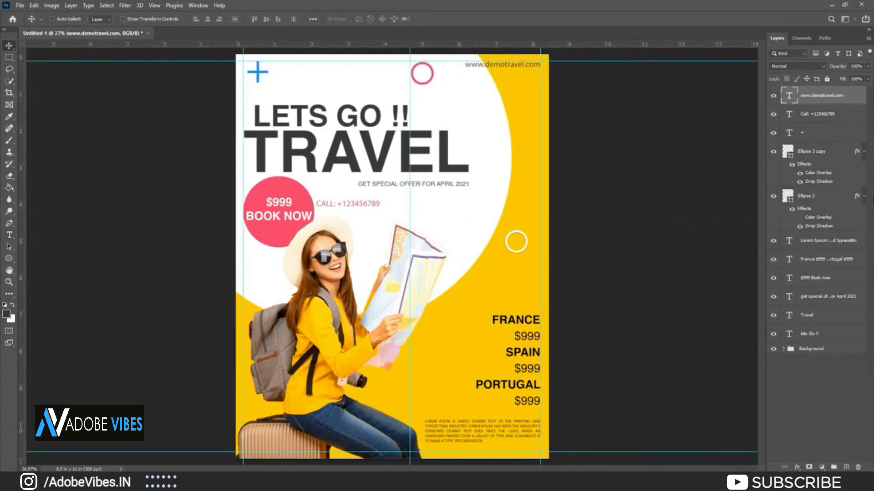
- Group all text, plus sign and ring layers above the Background group and name the group Text
left_click(809, 334, "shift")
key("ctrl+g")
double_click(806, 91)
type("tra")
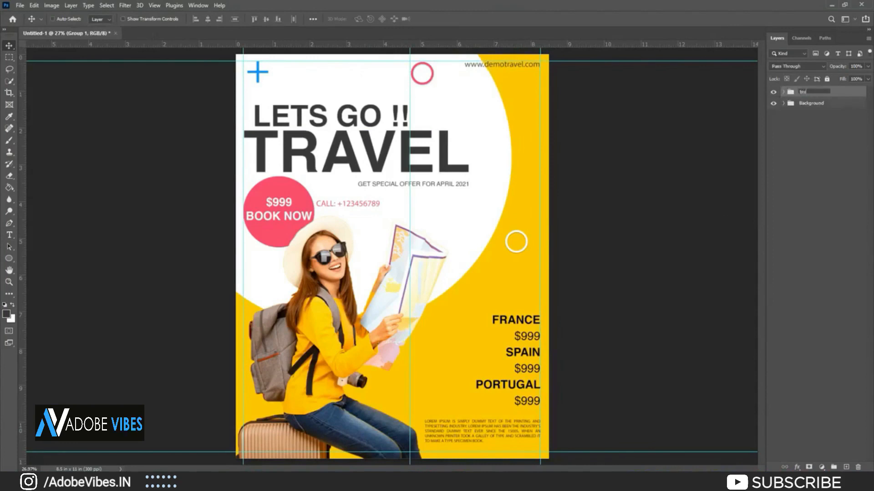
type("t")
key("Return")
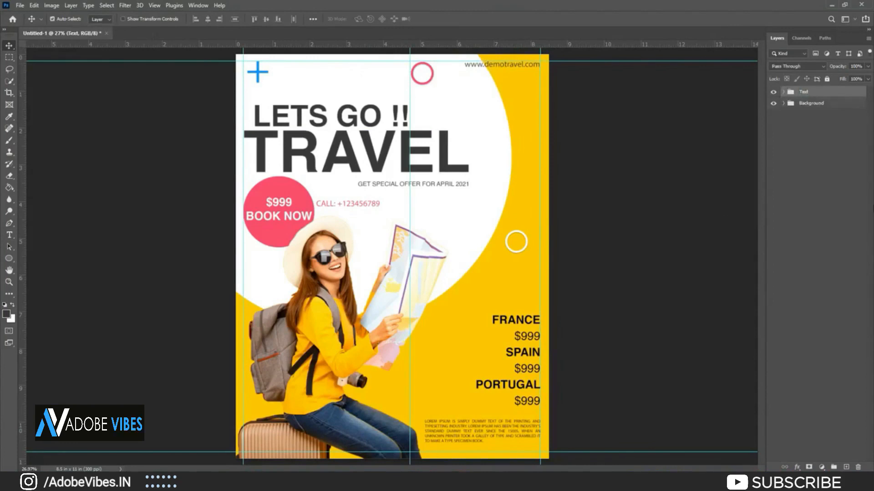
- Add a Levels adjustment layer above the traveler layer with midtones 0.83 and white input 246, and collapse the Background group
key("ctrl+minus")
left_click(783, 103)
left_click(842, 118)
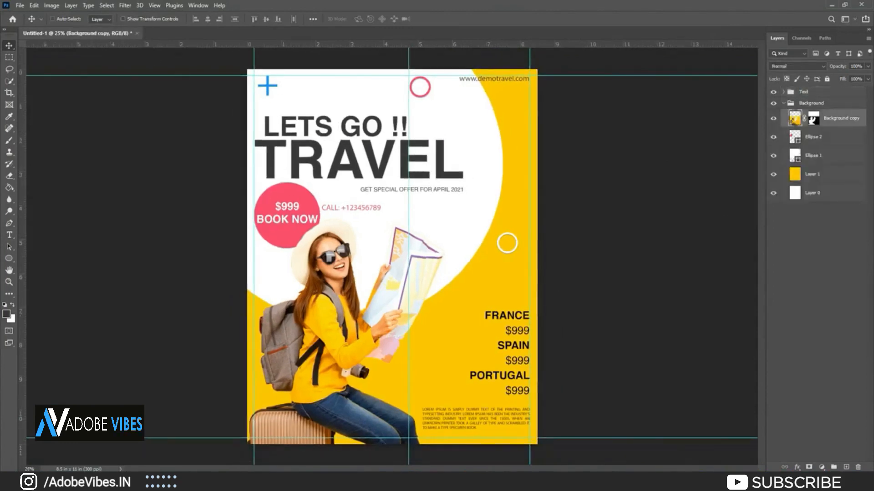
left_click(822, 467)
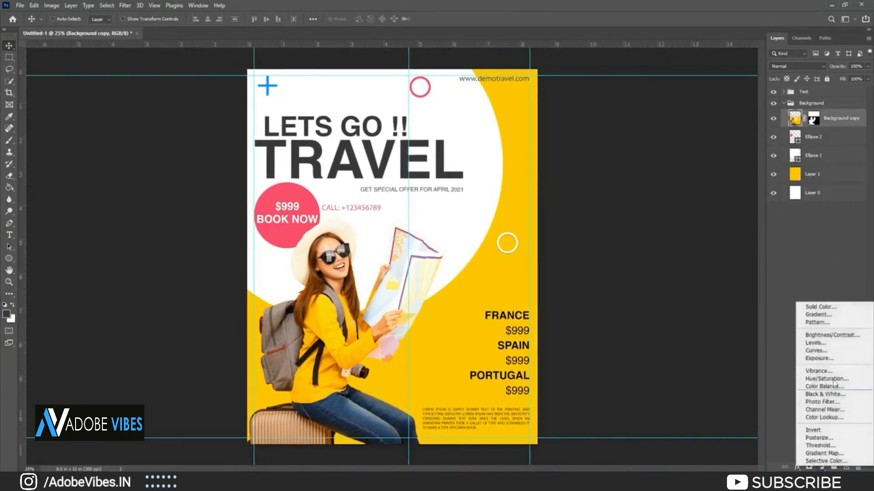
left_click(812, 341)
left_click_drag(695, 167, 752, 167)
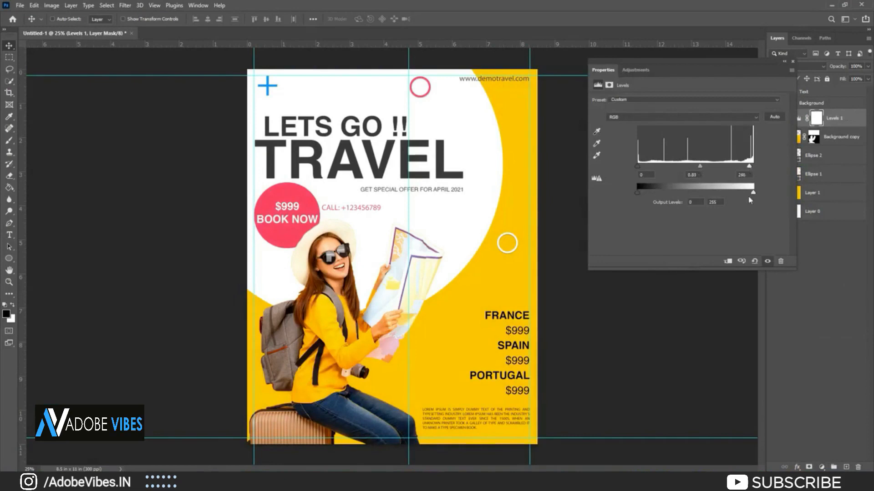
left_click(793, 61)
left_click(784, 102)
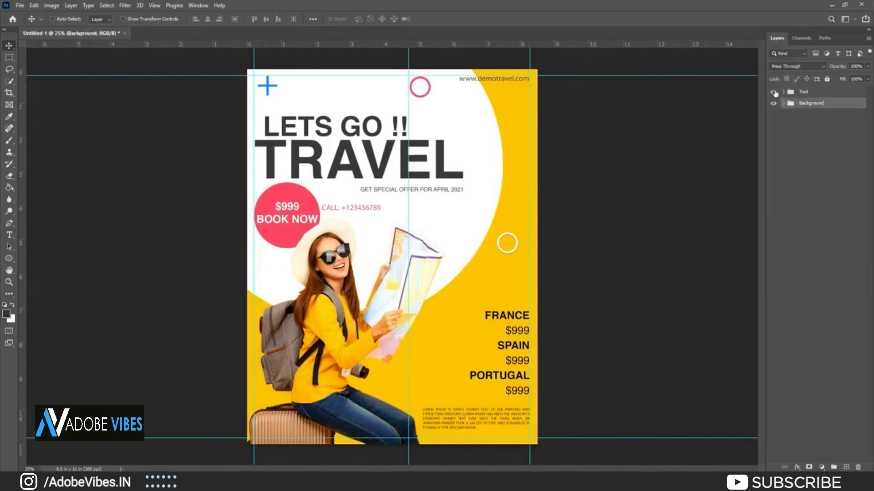
- Toggle the Text group's visibility off and on, hide the guides, and view the whole flyer
left_click(773, 92)
left_click(774, 92)
key("ctrl+minus")
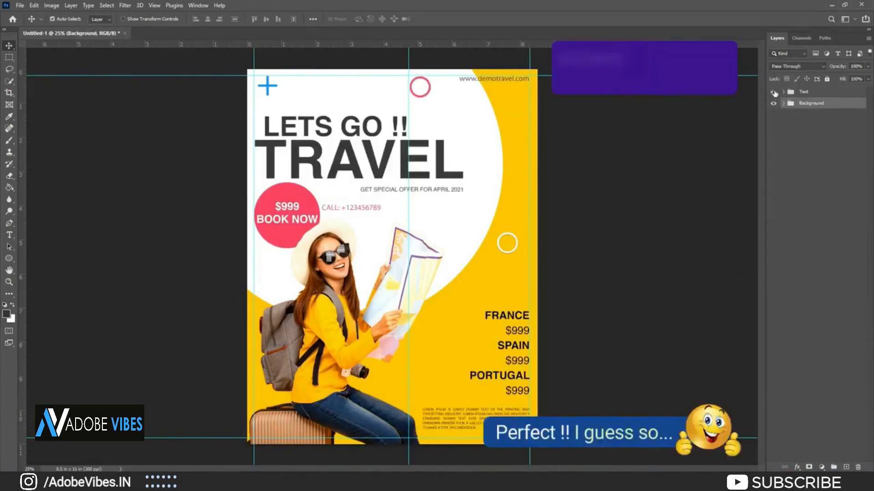
key("ctrl+semicolon")
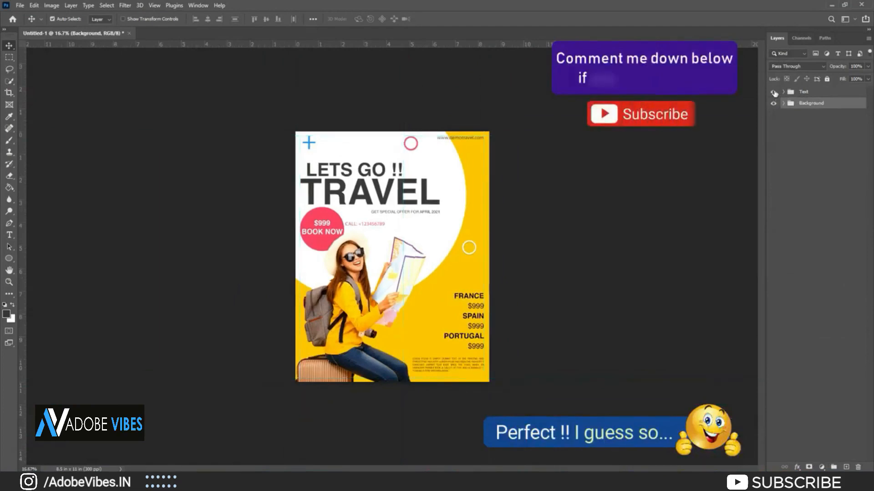
key("ctrl+0")
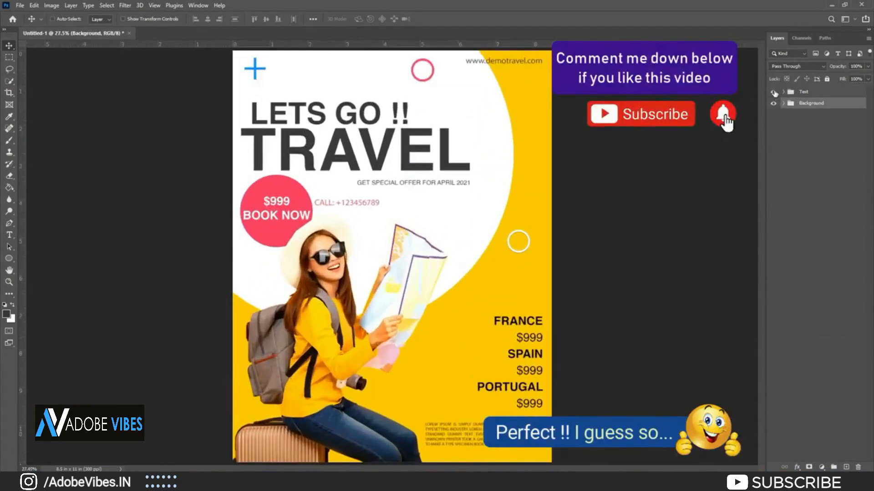